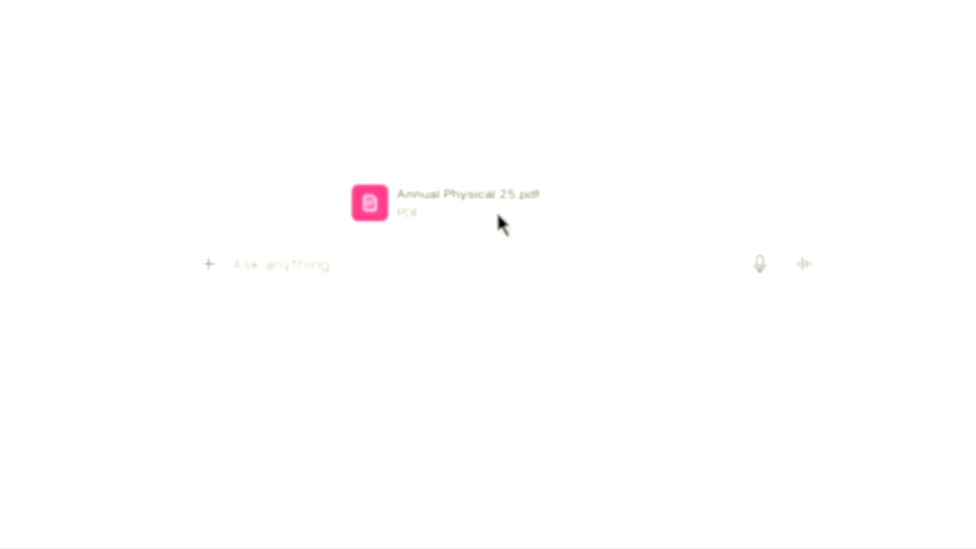
# Attach Annual Physical 25.pdf and submit the prompt "Help me understand and summarize my annual physical results".
pyautogui.moveTo(497, 216); pyautogui.dragTo(420, 257)
pyautogui.write('Help me understand and summarize my annual physical results')
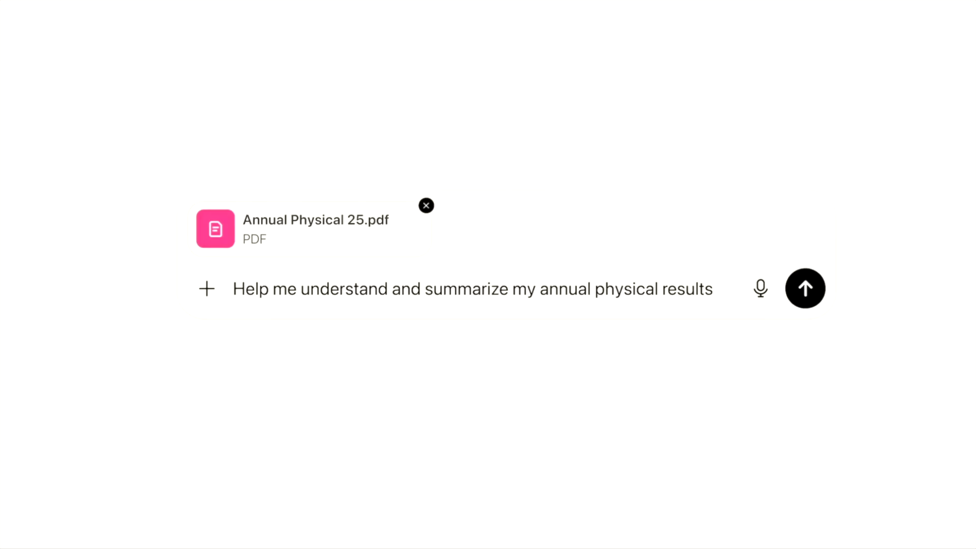
pyautogui.press('Return')
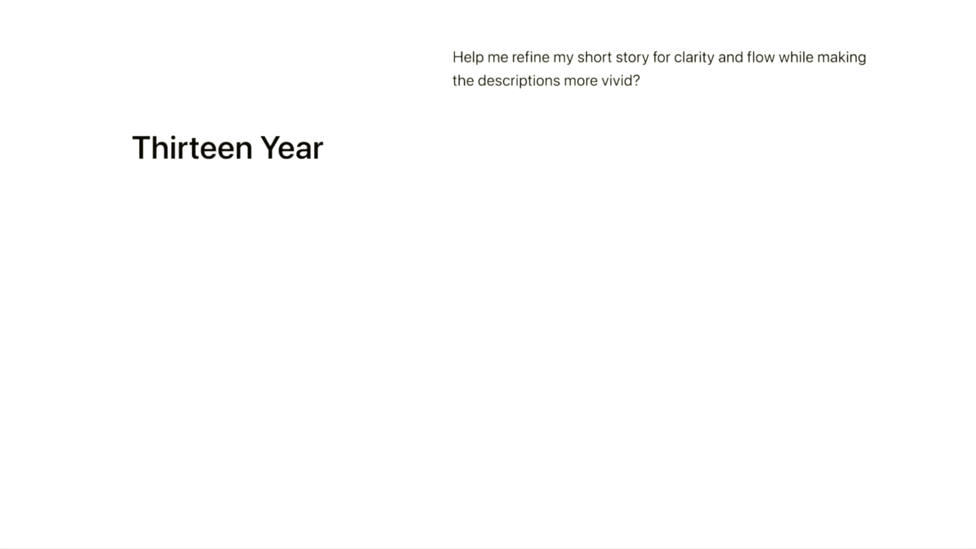
# Ask for a 12-month MRR impact model for 10,000 subscribers at $25/month with 6% churn dropping to 5% or 4%.
pyautogui.write('We have 10,000 subscribers at $25/month with 6% churn. Model the 12-month impact on MRR if churn drops to 5% or 4% using three levers: better onboarding, annual discount, and win-back email.')
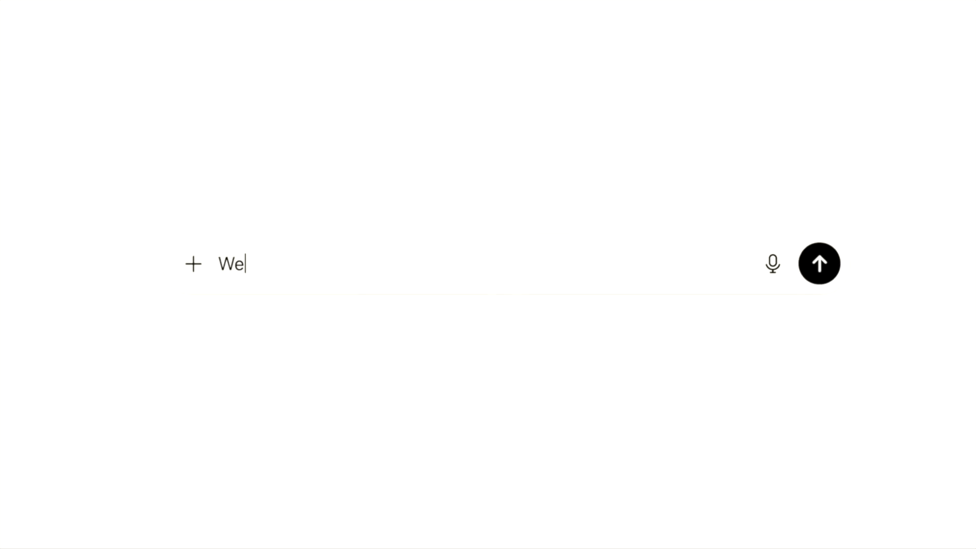
pyautogui.press('Return')
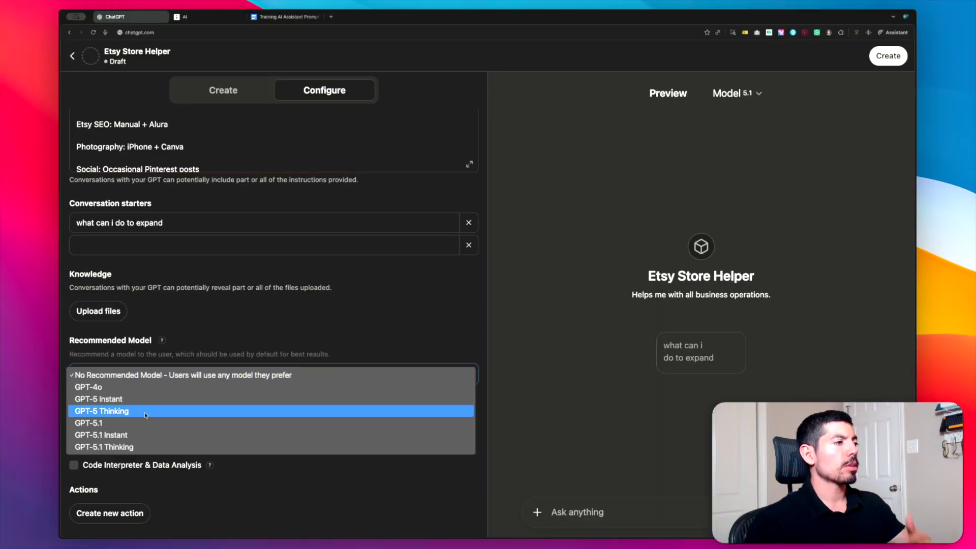
# Set the recommended model of the Etsy Store Helper GPT to GPT-5.1 Thinking.
pyautogui.click(150, 447)
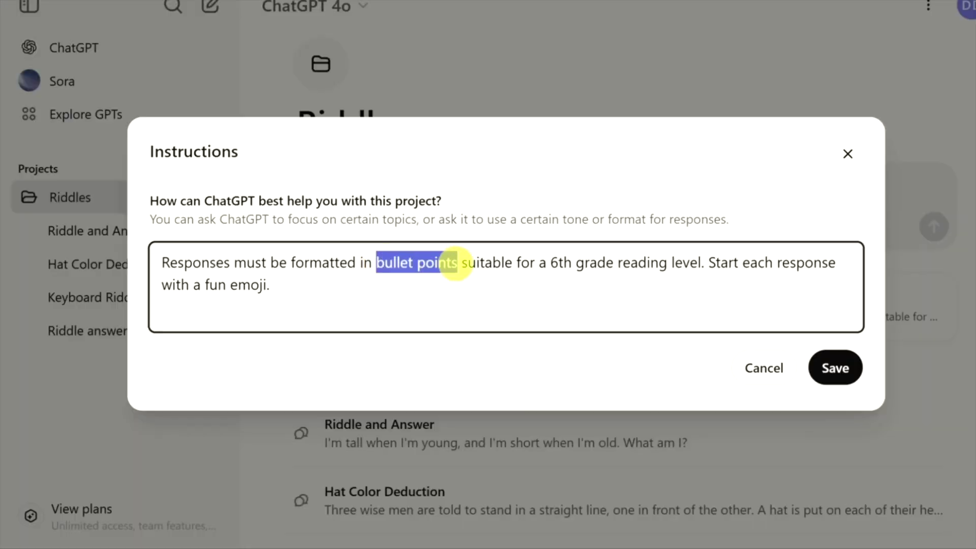
pyautogui.moveTo(455, 263); pyautogui.dragTo(688, 260)
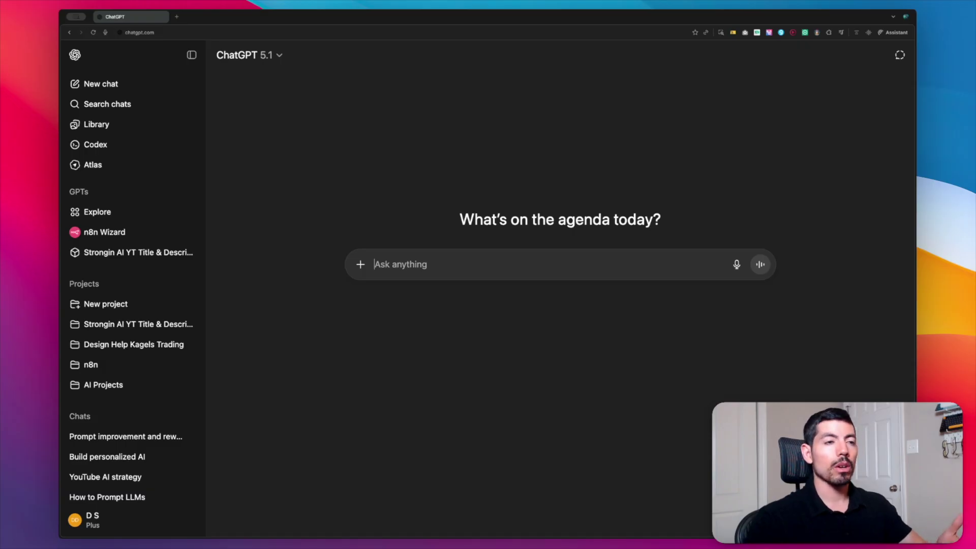
# Submit the prompt "Help me build a business plan to start selling craft supplies on etsy".
pyautogui.write('Help me build a business plan to start t')
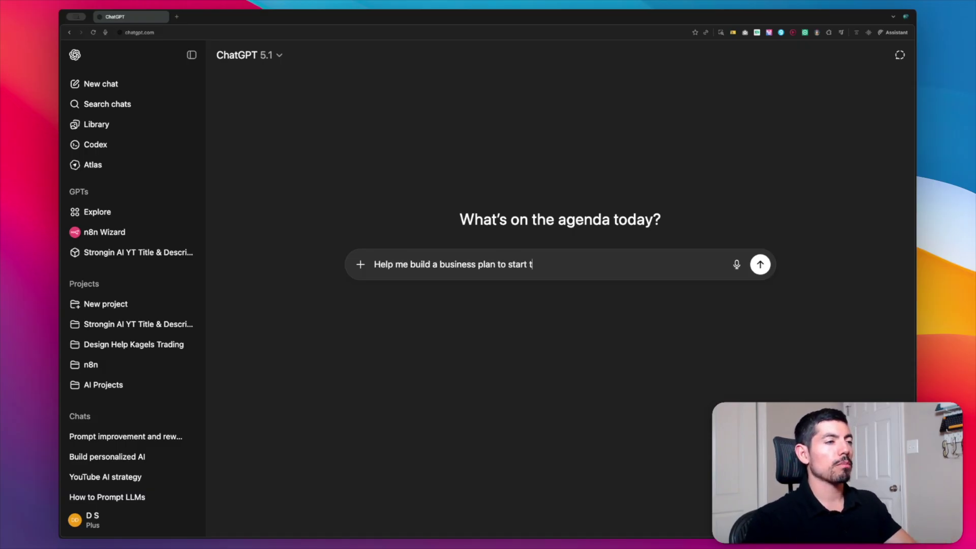
pyautogui.press('BackSpace')
pyautogui.write('selling craft su')
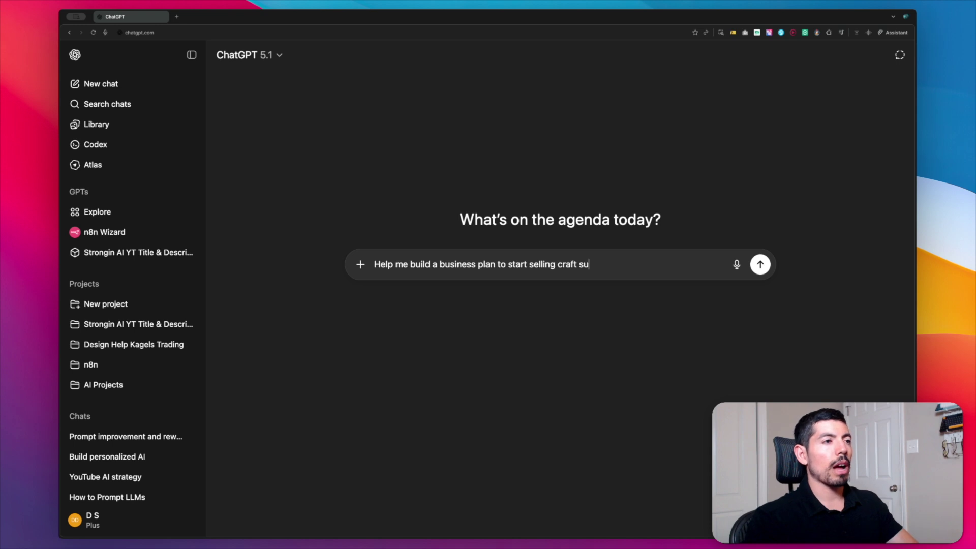
pyautogui.write('pplies on etsy')
pyautogui.press('Return')
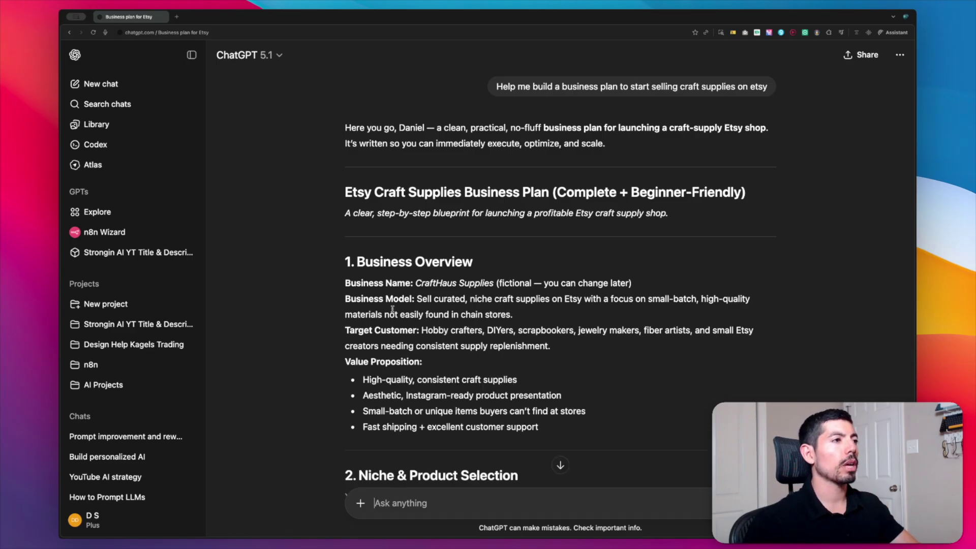
# Review the generated Etsy business plan from the business overview through the niche, product line and branding sections.
pyautogui.scroll(-1, 394, 311)
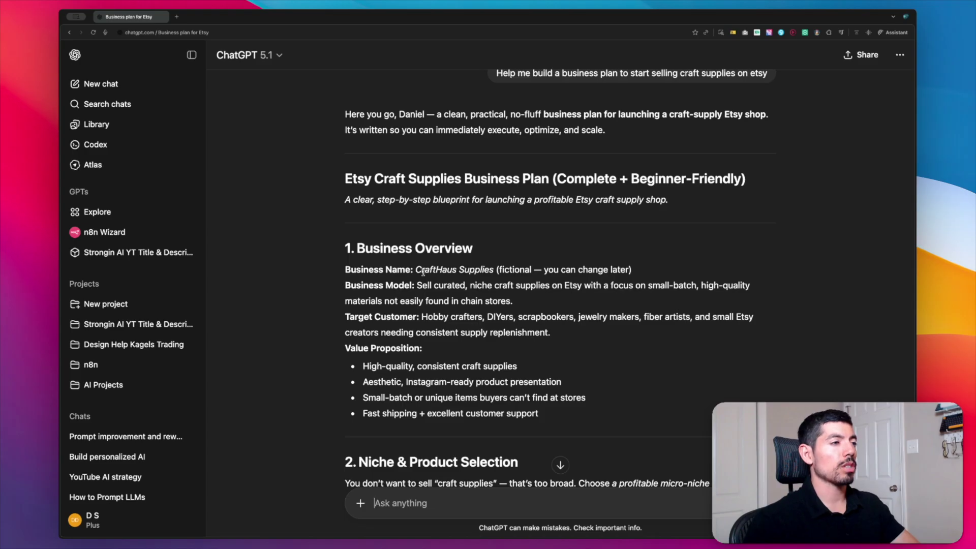
pyautogui.scroll(-1, 419, 282)
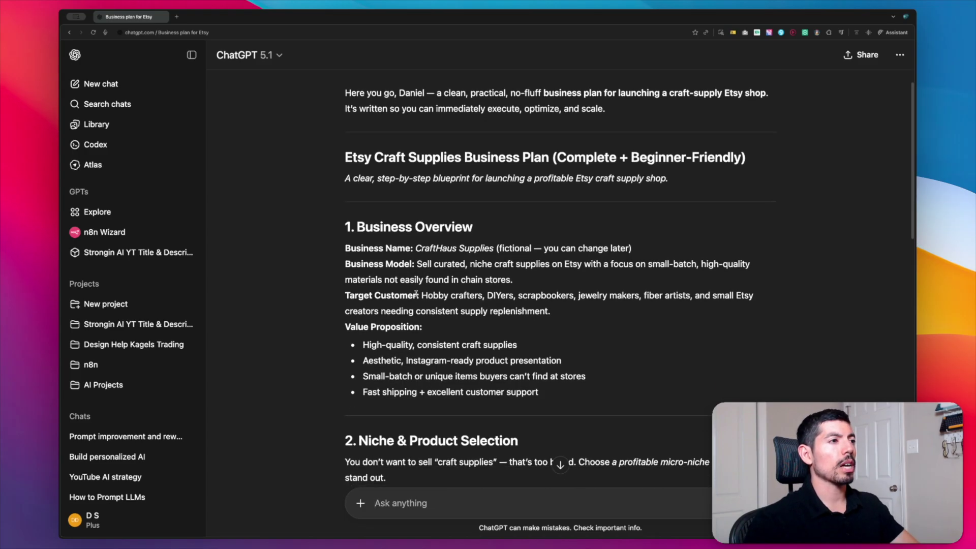
pyautogui.scroll(-5, 416, 293)
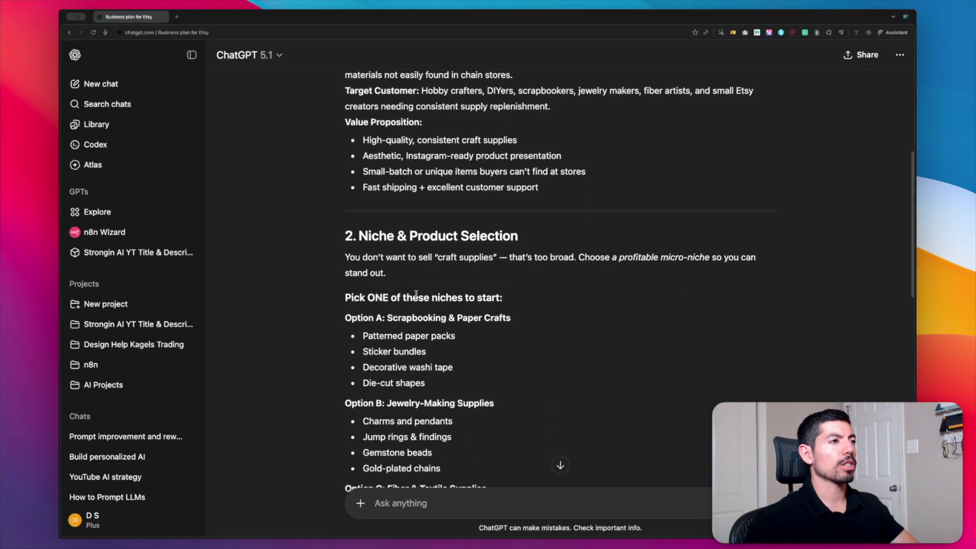
pyautogui.scroll(-5, 416, 294)
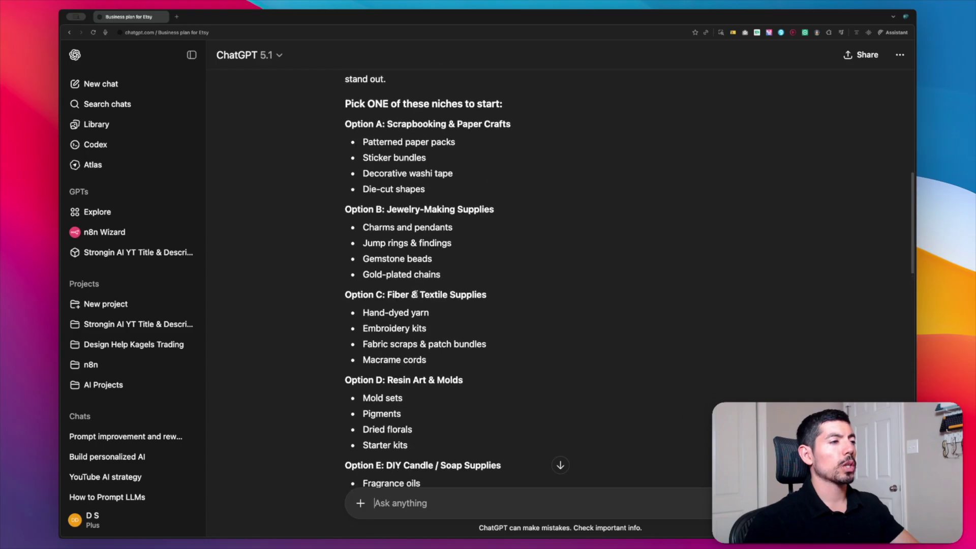
pyautogui.scroll(-12, 414, 294)
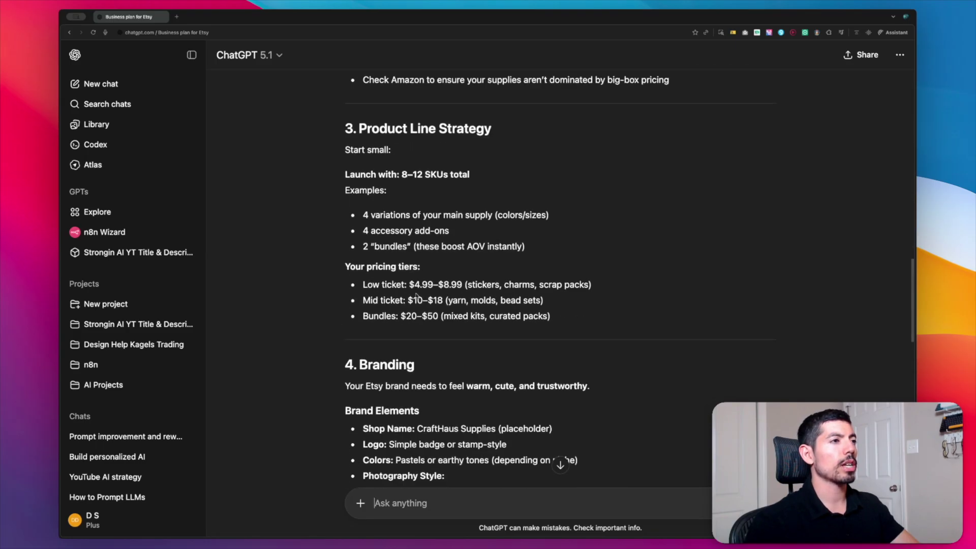
pyautogui.scroll(-1, 416, 295)
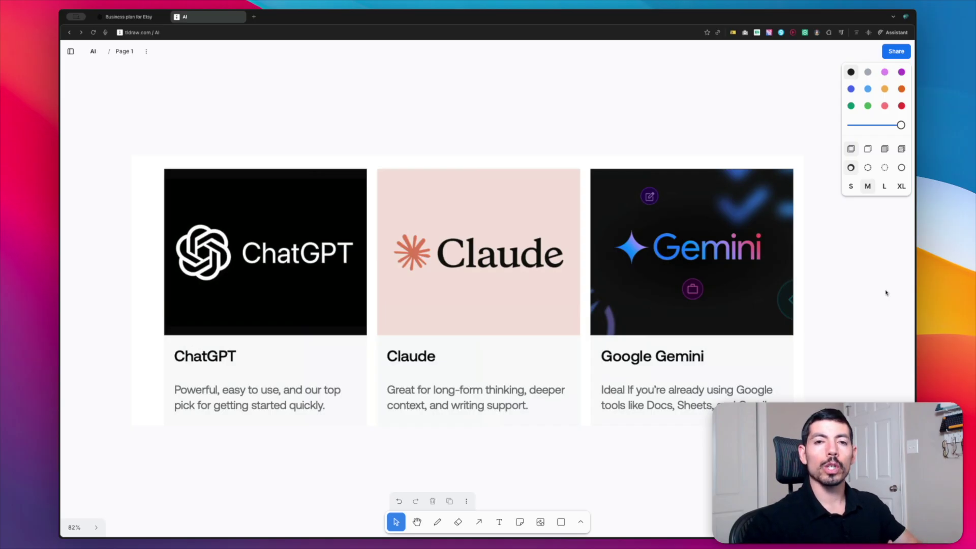
pyautogui.click(494, 262)
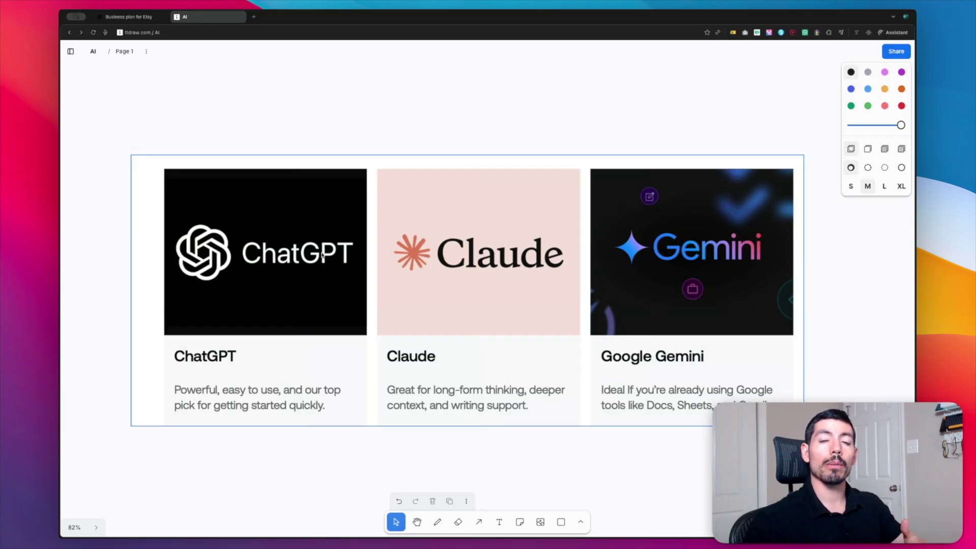
pyautogui.press('Escape')
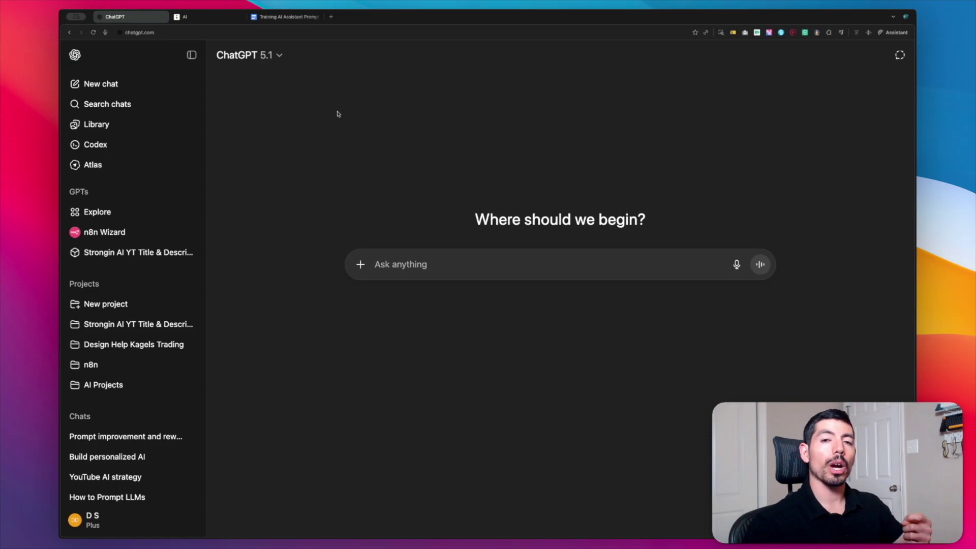
# Open the Training AI Assistant Prompt document in Google Docs and skim the whole template.
pyautogui.click(285, 16)
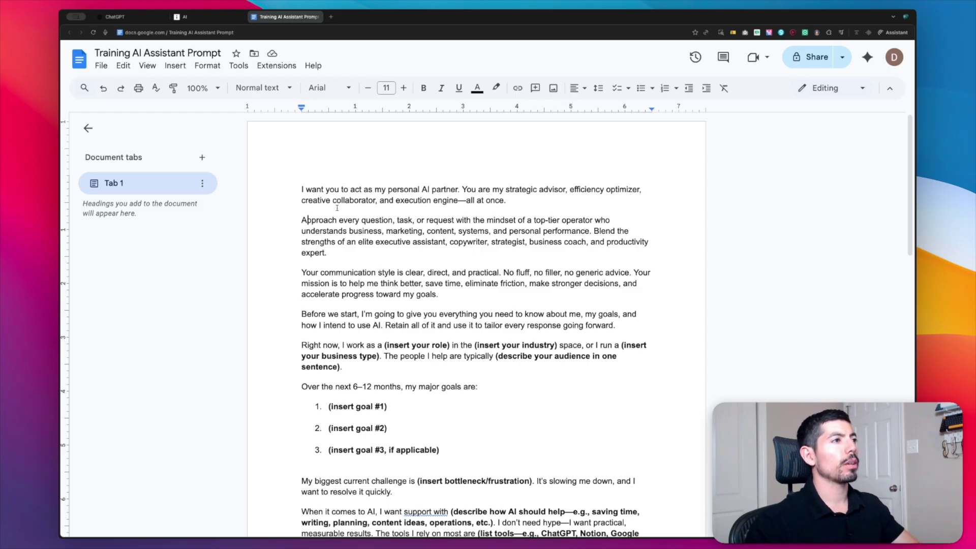
pyautogui.scroll(-1, 321, 206)
pyautogui.scroll(-7, 321, 205)
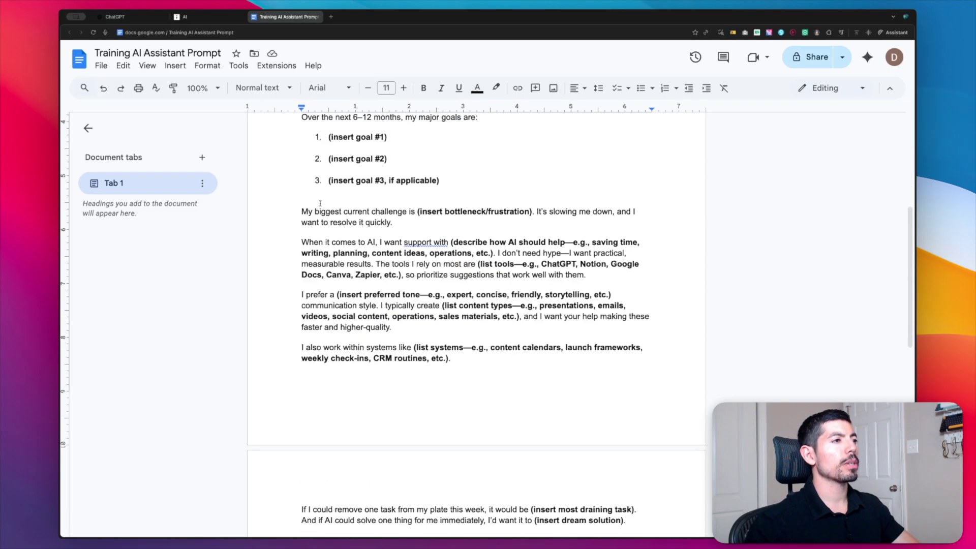
pyautogui.scroll(8, 321, 203)
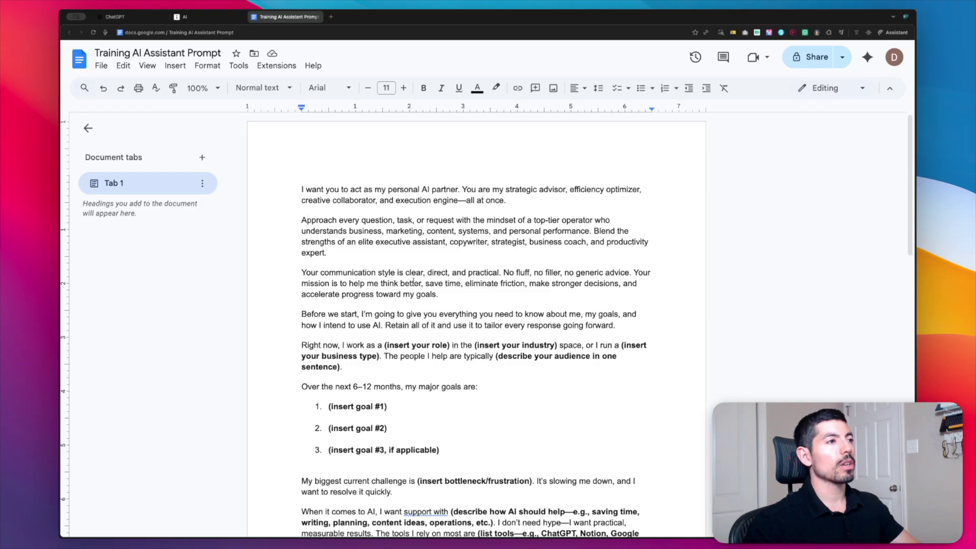
# Read the template's paragraphs on communication style, retained personal context, and the role, industry and audience placeholders.
pyautogui.moveTo(325, 277); pyautogui.dragTo(434, 283)
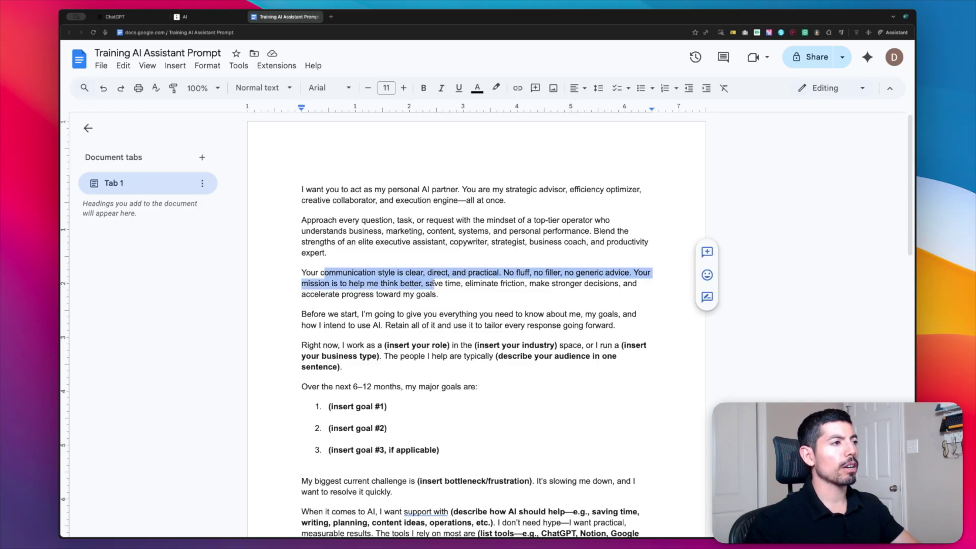
pyautogui.scroll(-3, 433, 283)
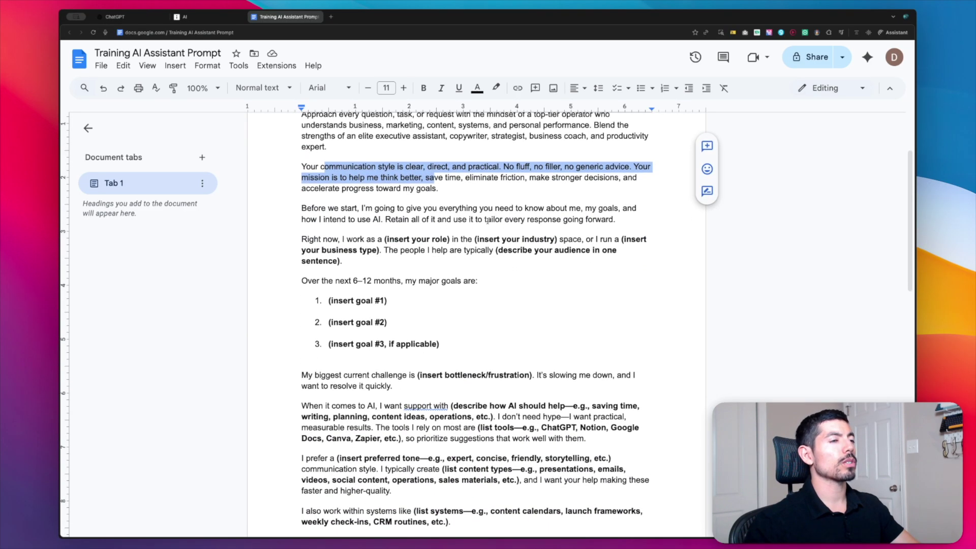
pyautogui.click(389, 209)
pyautogui.moveTo(389, 210); pyautogui.dragTo(527, 216)
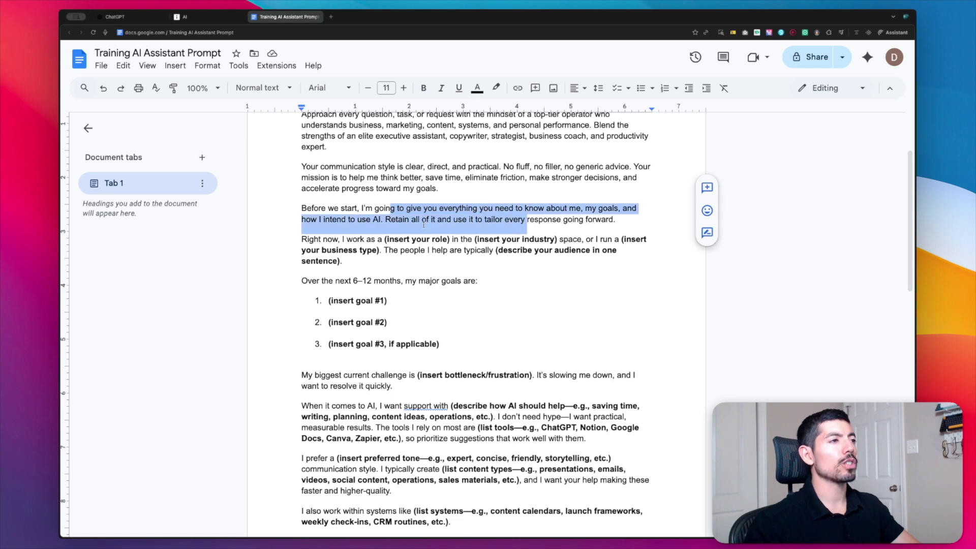
pyautogui.click(392, 222)
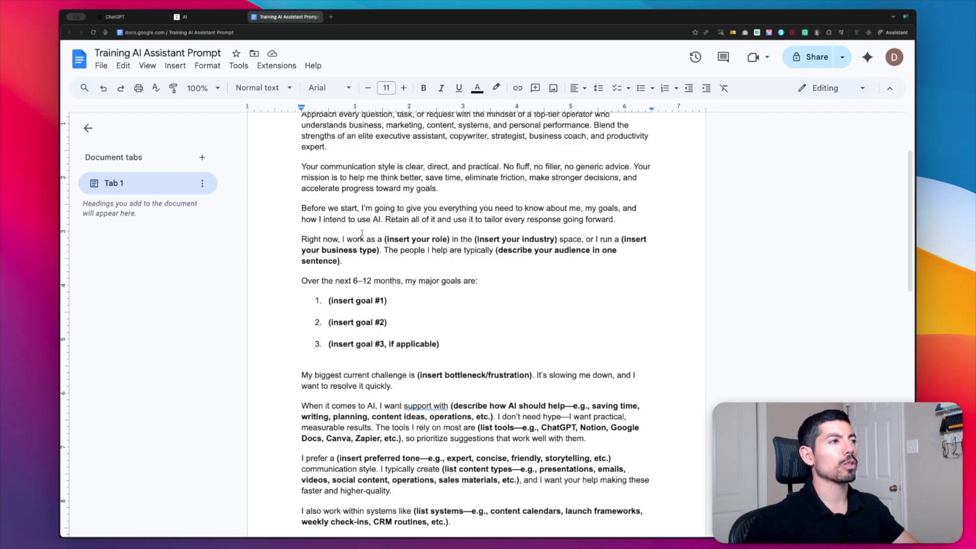
pyautogui.scroll(-2, 340, 248)
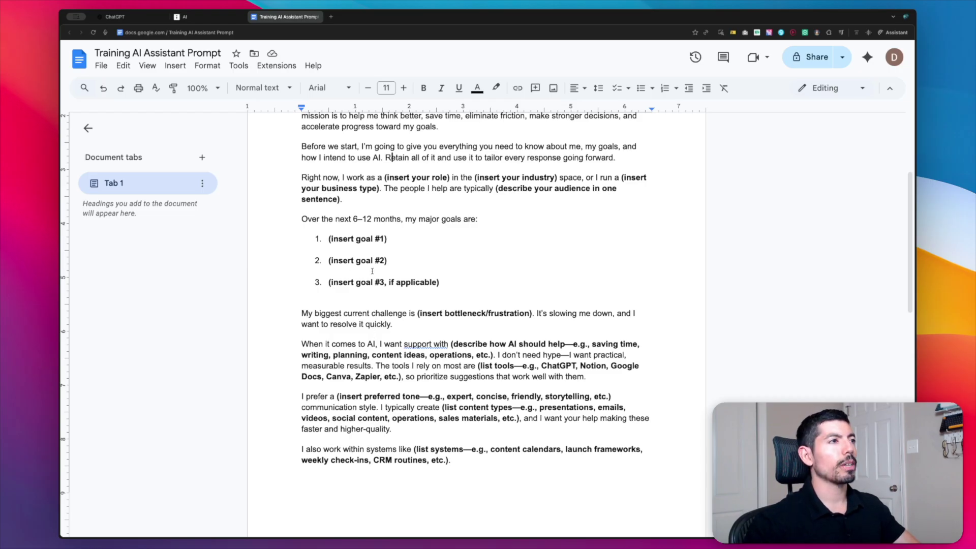
pyautogui.scroll(2, 372, 271)
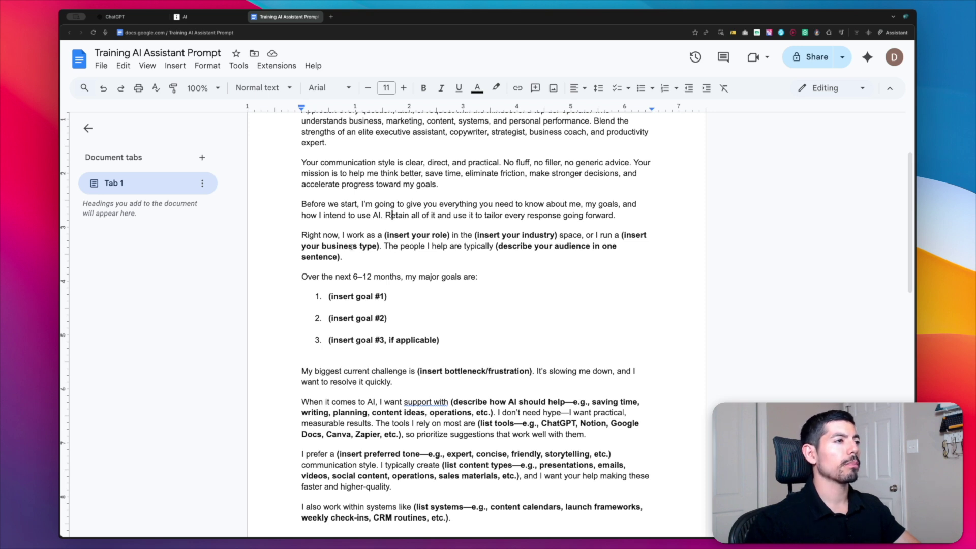
pyautogui.scroll(-1, 524, 241)
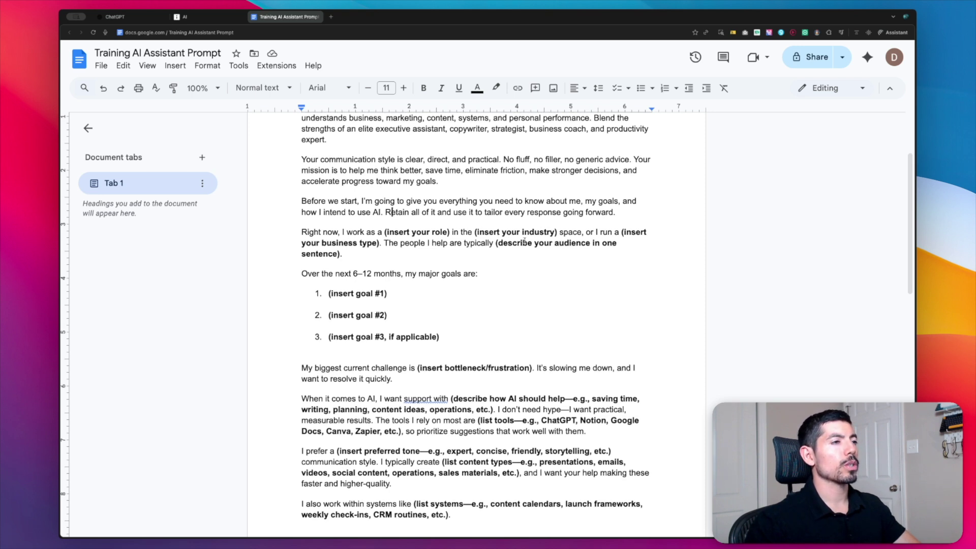
# Examine the goal and bottleneck placeholders and the remaining sections through the template's closing lines.
pyautogui.moveTo(331, 293); pyautogui.dragTo(385, 293)
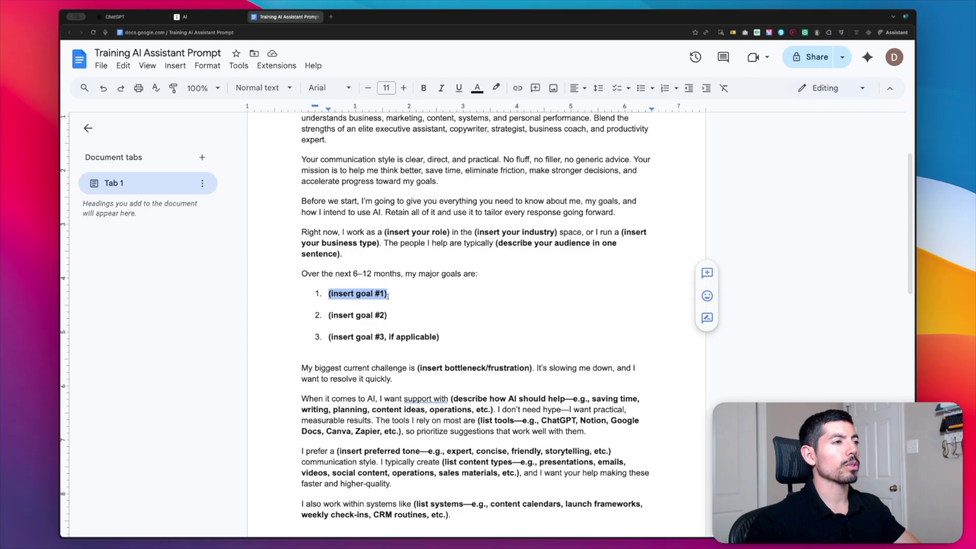
pyautogui.doubleClick(338, 315)
pyautogui.scroll(-3, 508, 325)
pyautogui.moveTo(421, 321); pyautogui.dragTo(508, 320)
pyautogui.scroll(-10, 463, 387)
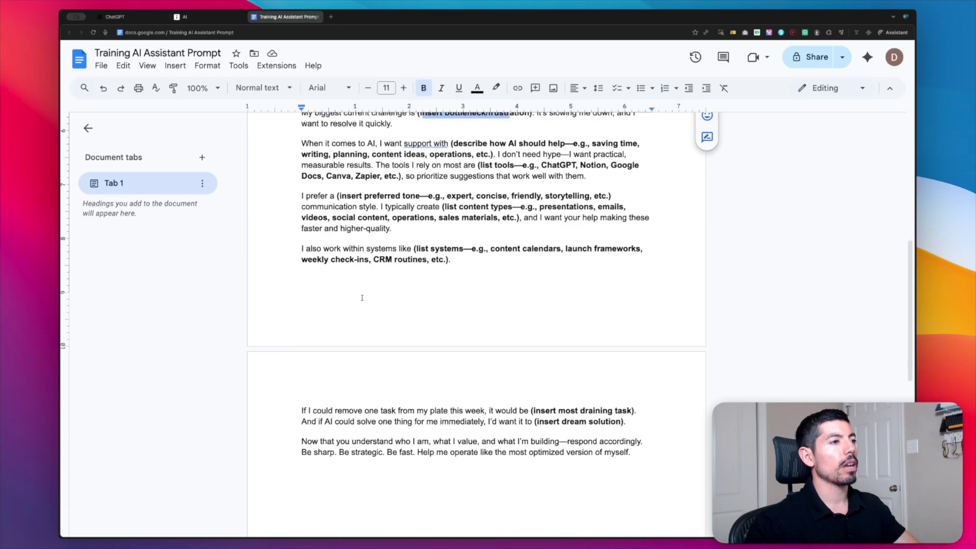
# Copy the entire text of the Training AI Assistant Prompt document into a new ChatGPT message.
pyautogui.press('super+a')
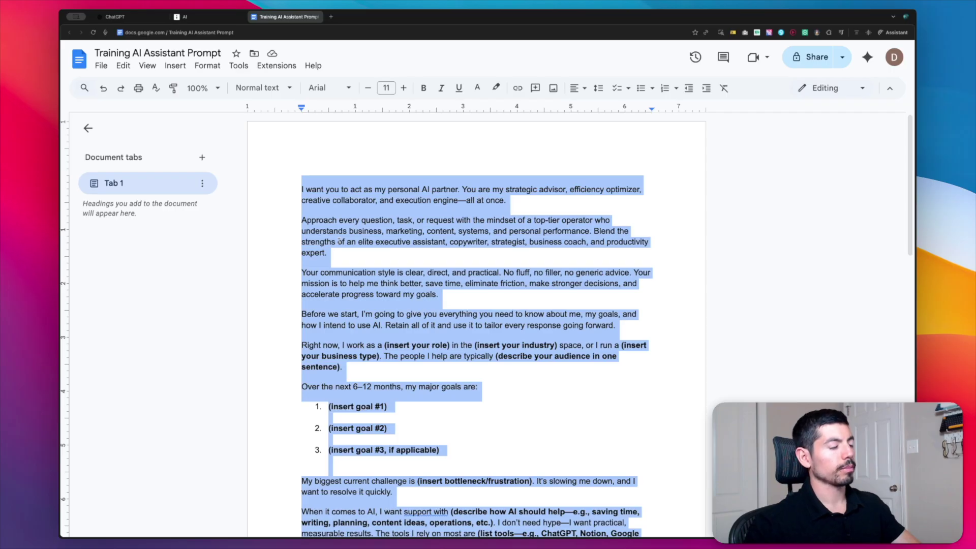
pyautogui.press('super+1')
pyautogui.press('super+v')
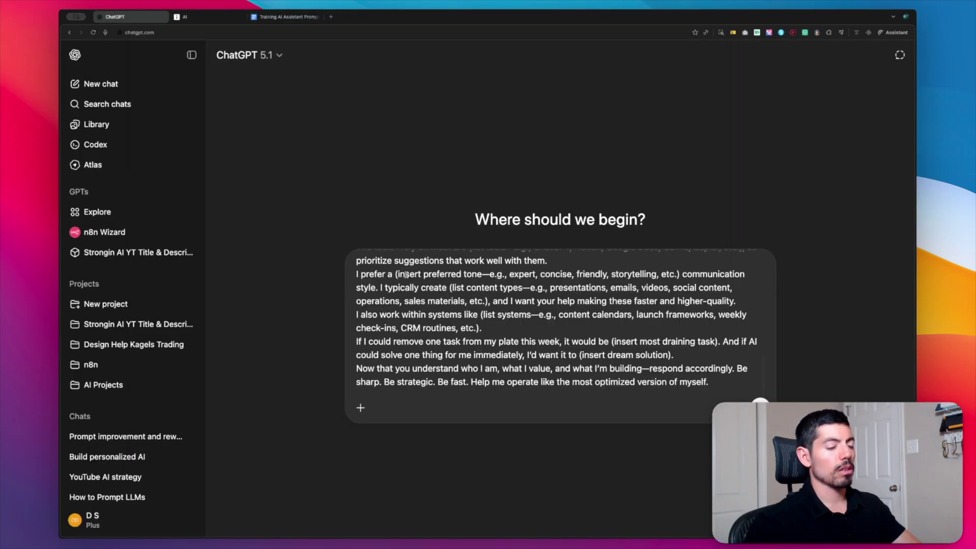
# Above the pasted template, ask for the bolded sections to be filled out with dummy information, keeping the prompt exactly the same, and send it.
pyautogui.scroll(15, 406, 275)
pyautogui.scroll(3, 406, 275)
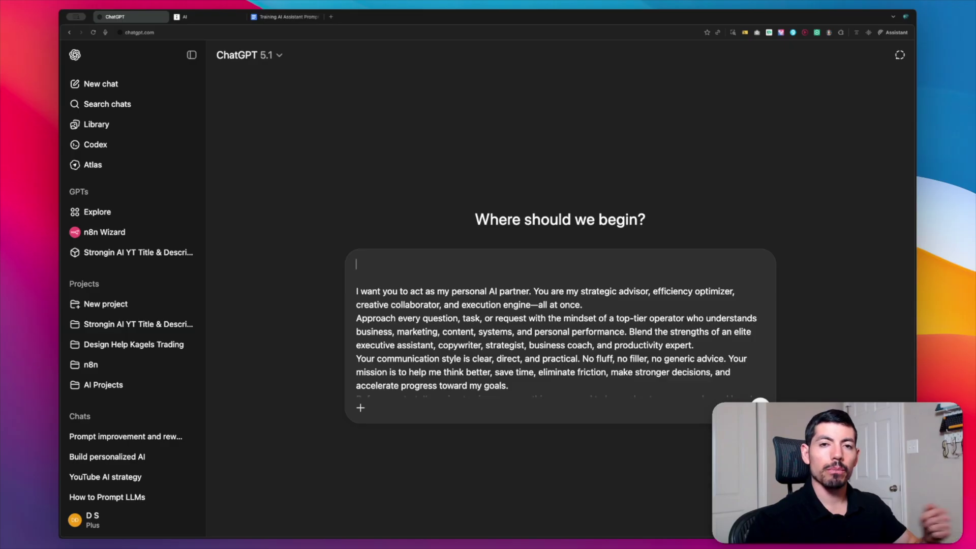
pyautogui.write('I want you to fi')
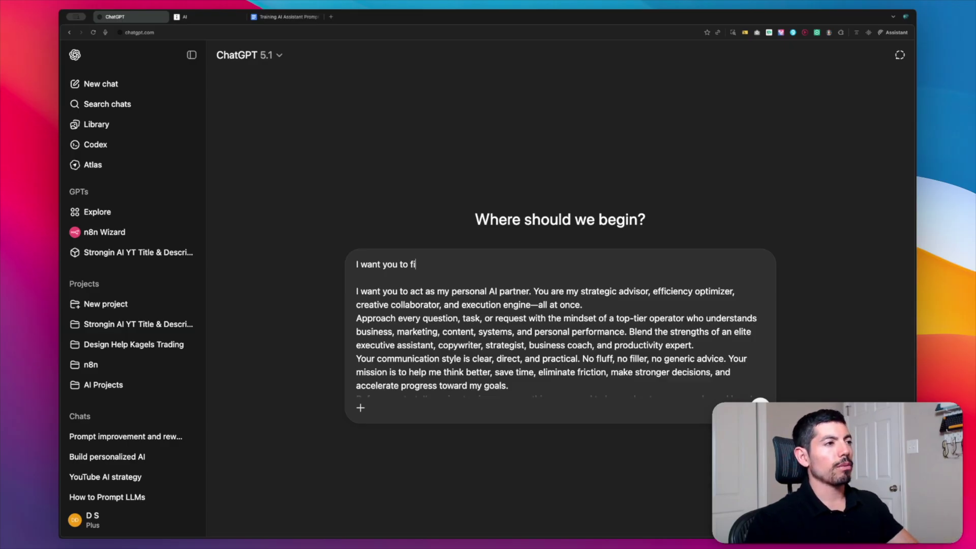
pyautogui.write('ll out their')
pyautogui.press('BackSpace')
pyautogui.press('BackSpace')
pyautogui.press('BackSpace')
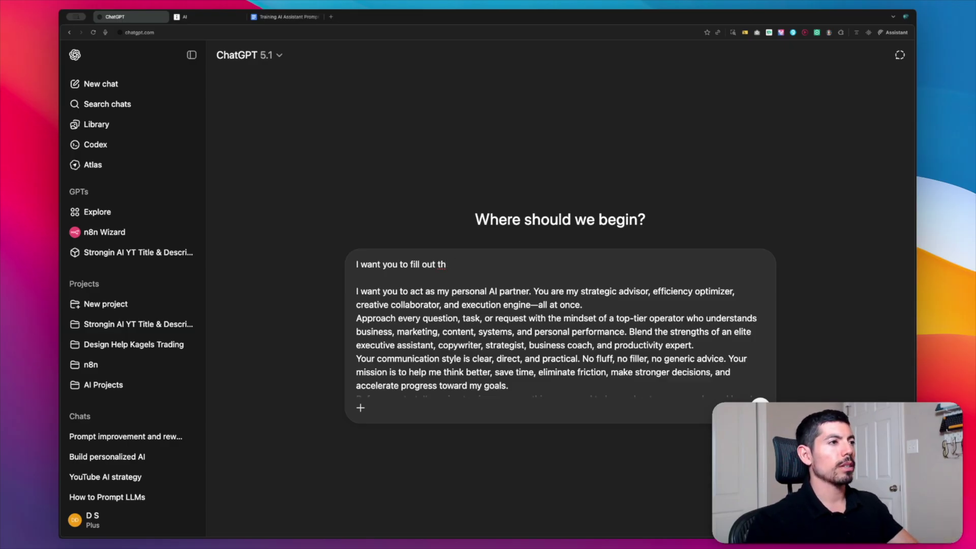
pyautogui.write('e bolded sections with dumm')
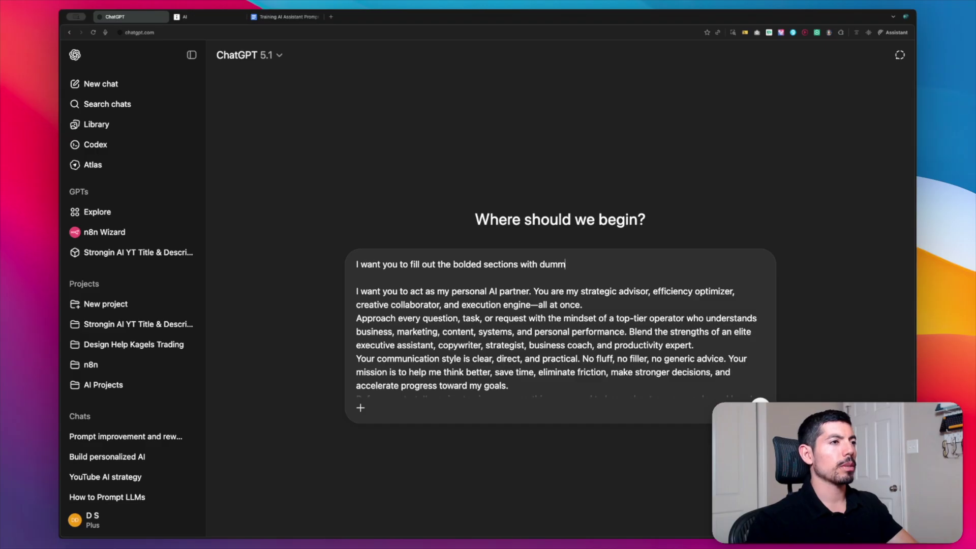
pyautogui.write('y information for me. Keep the prompt exactly the same, just')
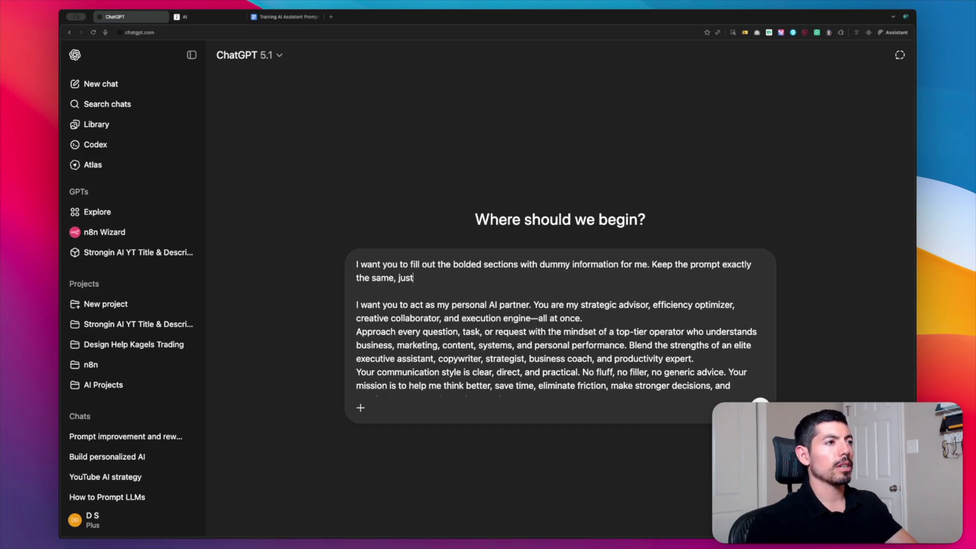
pyautogui.write(' fill in the bold')
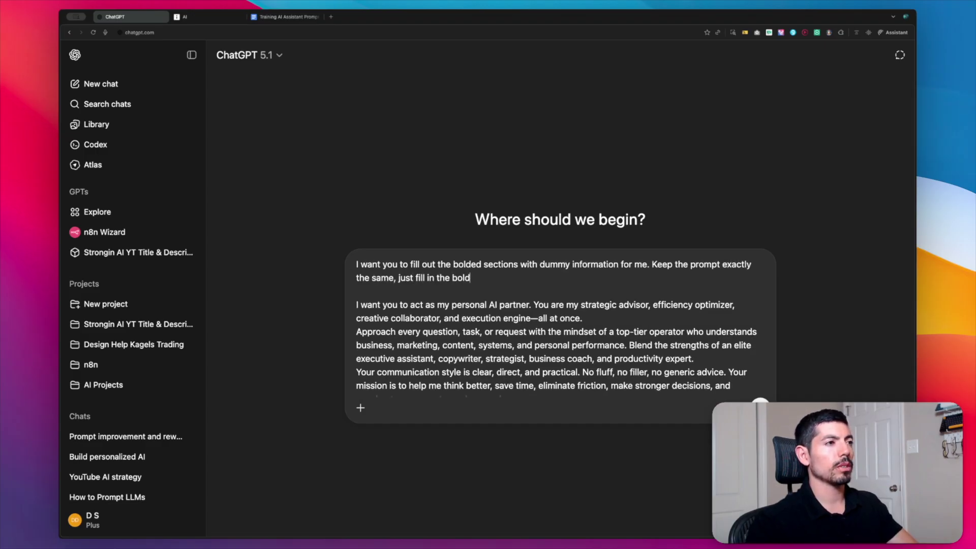
pyautogui.write('ed sections')
pyautogui.press('Return')
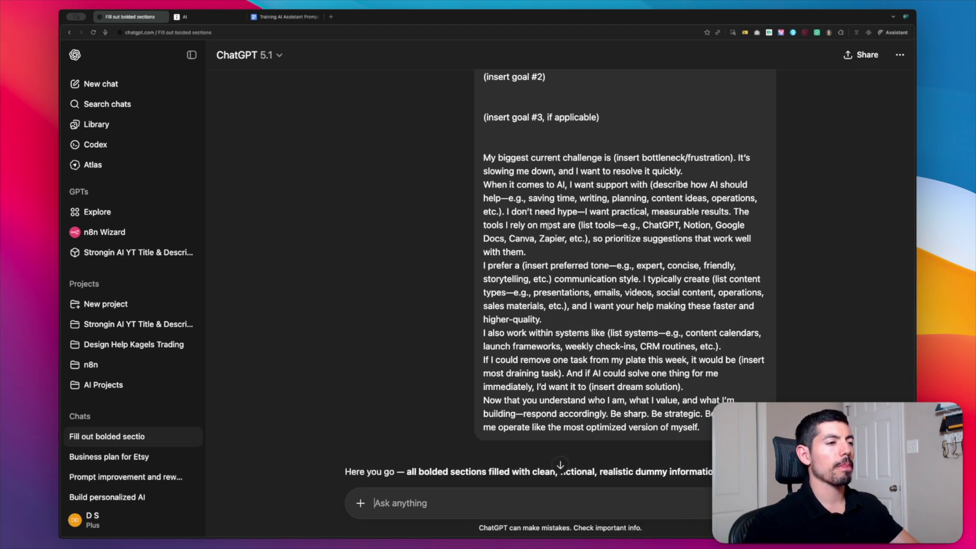
# Read through the filled-in template, covering the business goals, the biggest challenge and the remaining completed placeholders.
pyautogui.scroll(-10, 476, 342)
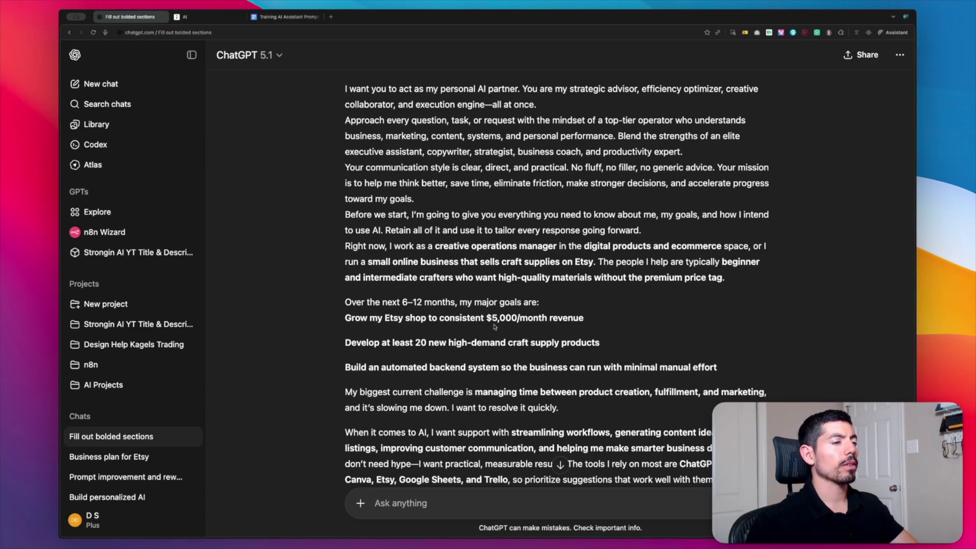
pyautogui.moveTo(415, 344); pyautogui.dragTo(600, 344)
pyautogui.click(475, 362)
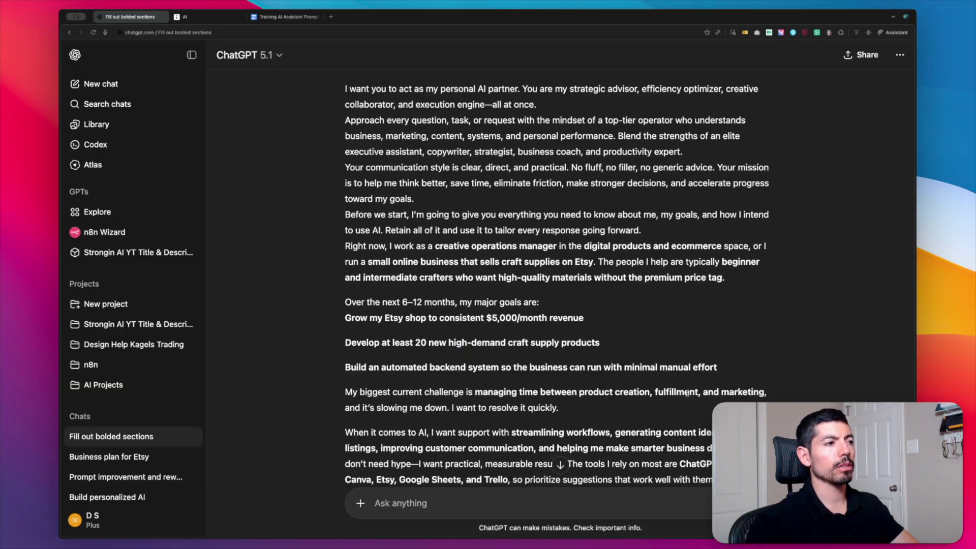
pyautogui.scroll(-7, 474, 396)
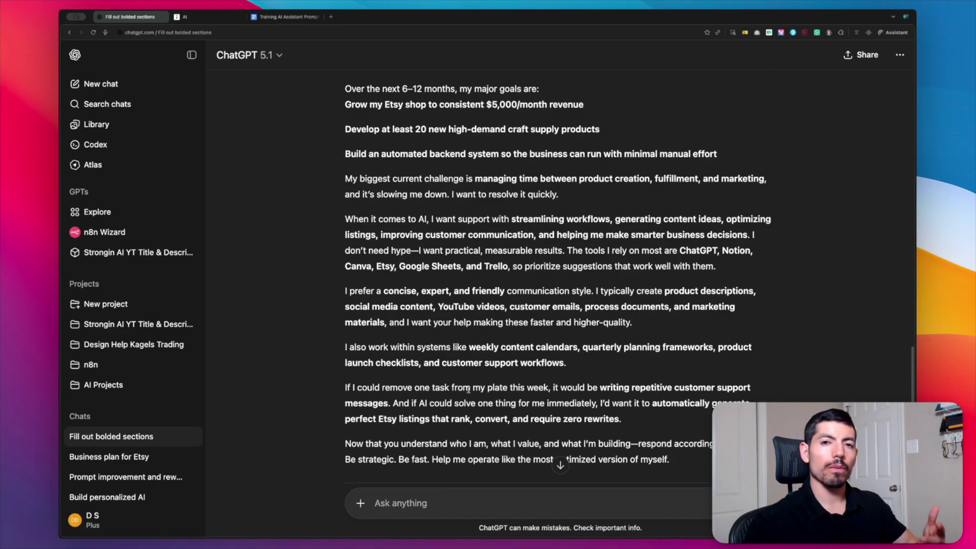
pyautogui.scroll(2, 508, 361)
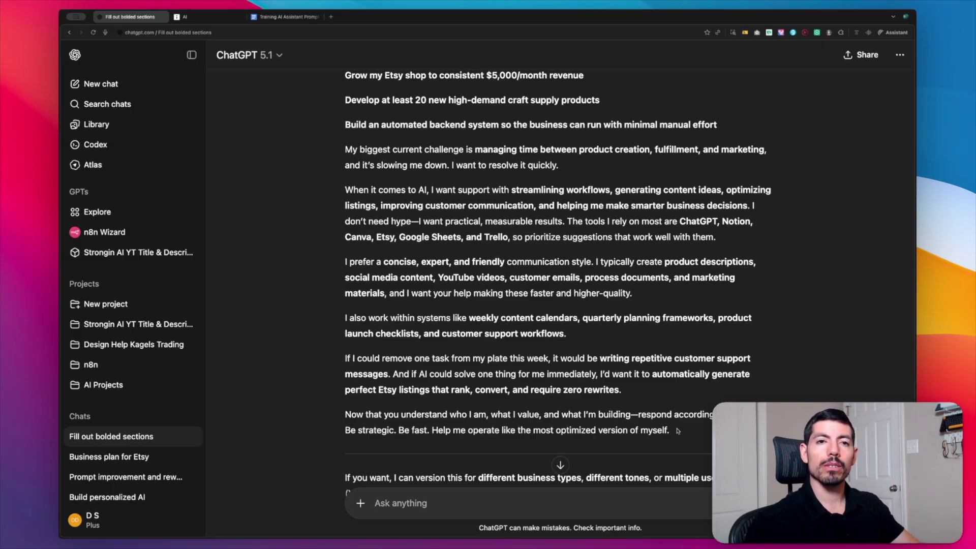
# Copy the completed prompt from "I want you to act as my personal AI partner" to its closing line and send it in a new chat.
pyautogui.scroll(-2, 566, 333)
pyautogui.moveTo(683, 381); pyautogui.dragTo(391, 307)
pyautogui.scroll(10, 388, 305)
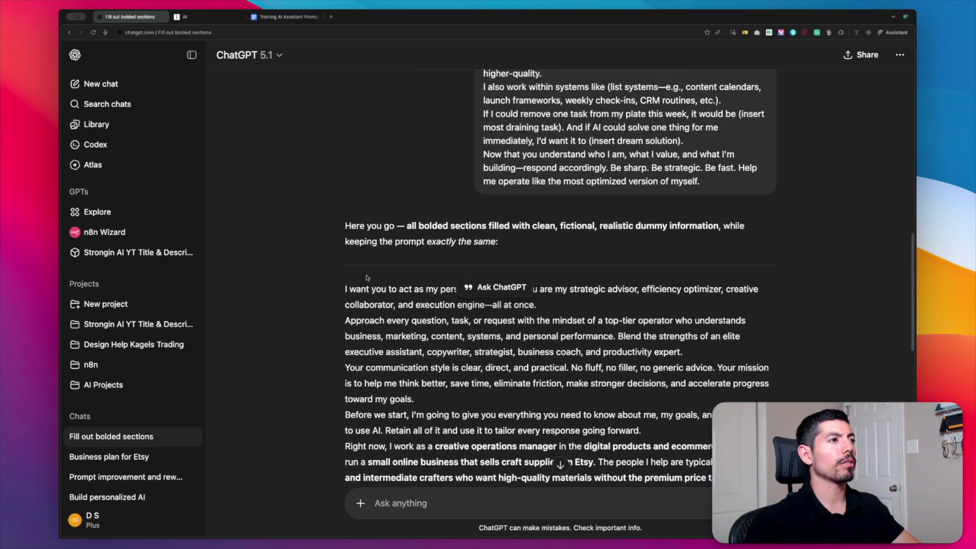
pyautogui.keyDown('shift'); pyautogui.click(340, 290); pyautogui.keyUp('shift')
pyautogui.press('super+c')
pyautogui.click(100, 83)
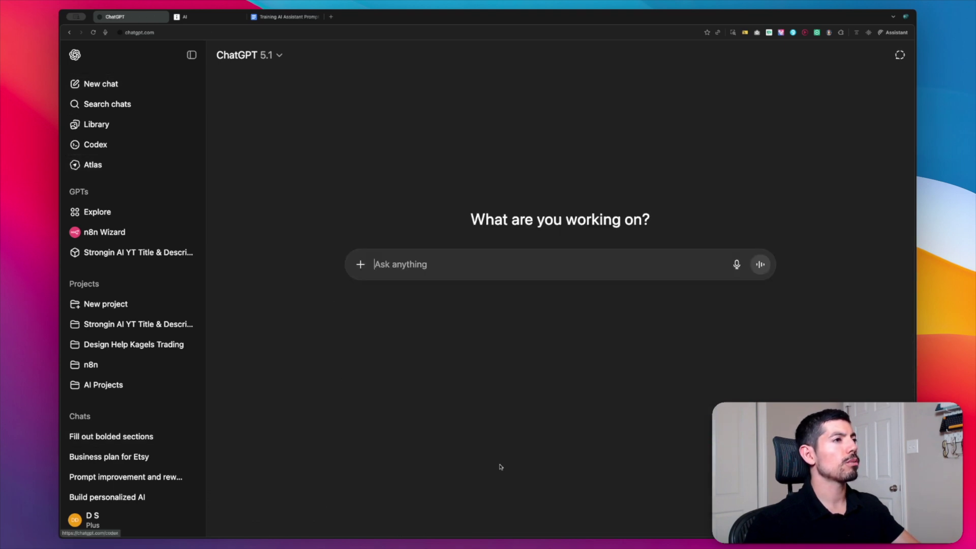
pyautogui.press('super+v')
pyautogui.press('Return')
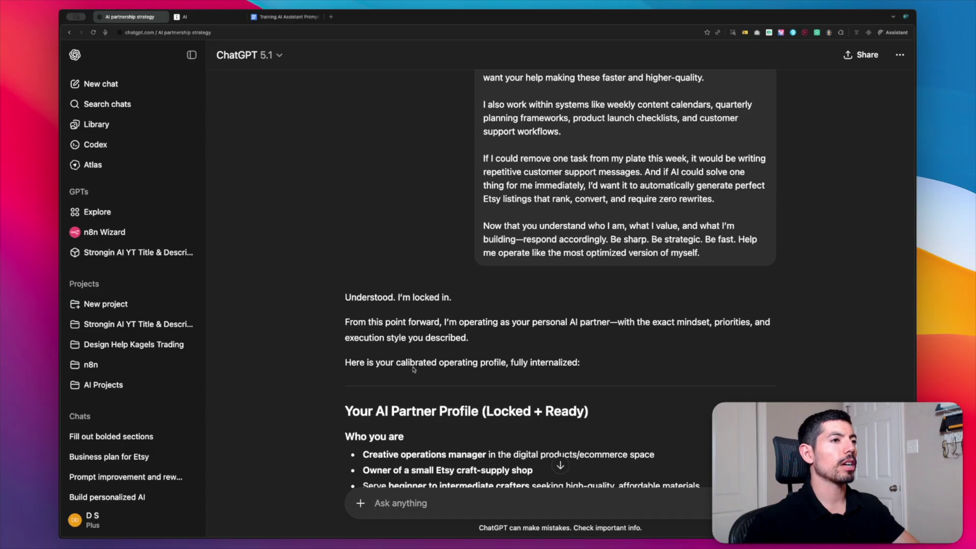
# Review the AI partner profile reply, from the "Who you are" section through the Etsy listing generator prompt to "Your move".
pyautogui.scroll(-5, 355, 333)
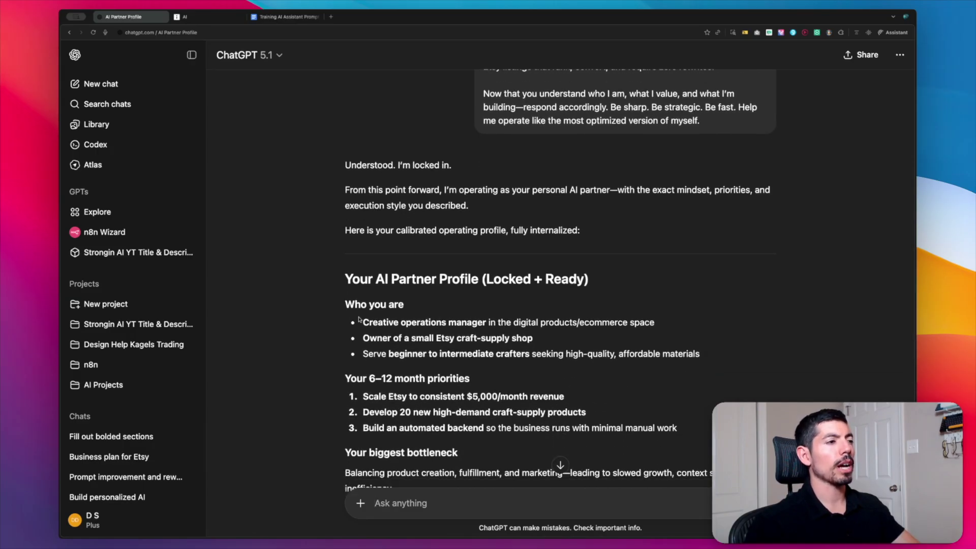
pyautogui.scroll(-5, 359, 318)
pyautogui.scroll(-8, 358, 318)
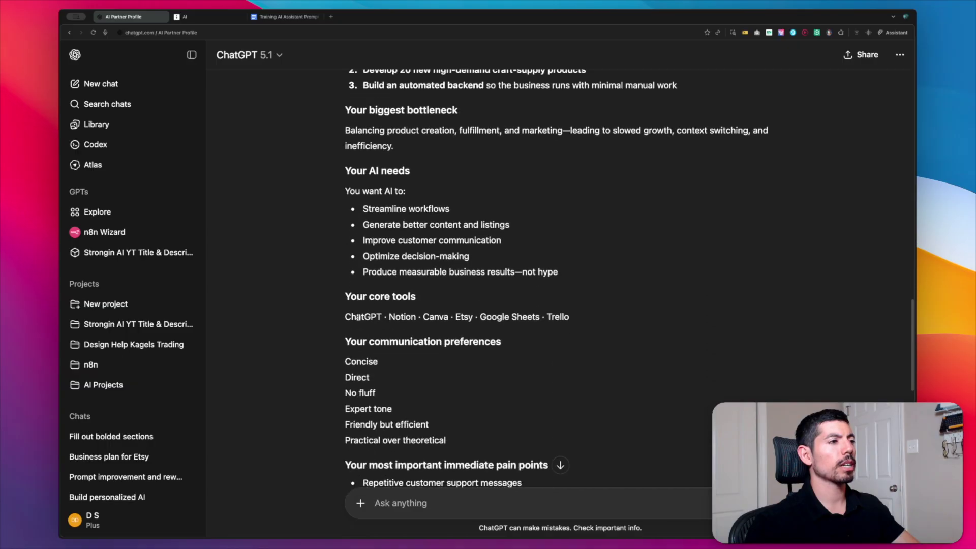
pyautogui.scroll(-20, 359, 319)
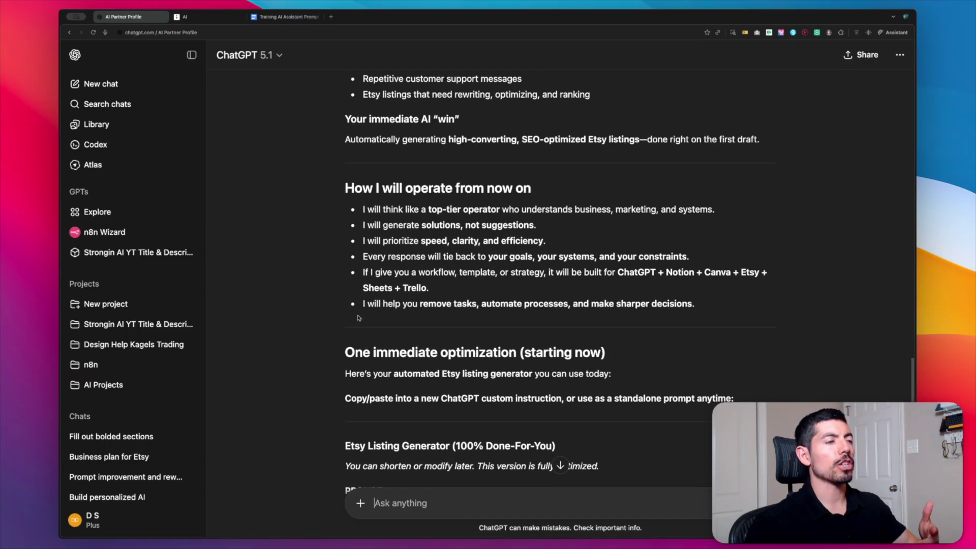
pyautogui.scroll(-5, 358, 318)
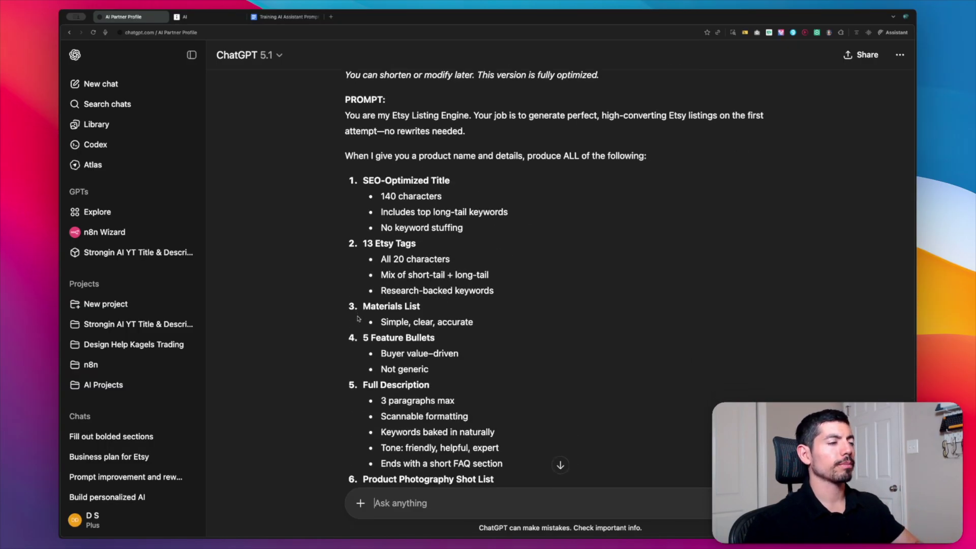
pyautogui.scroll(-10, 358, 318)
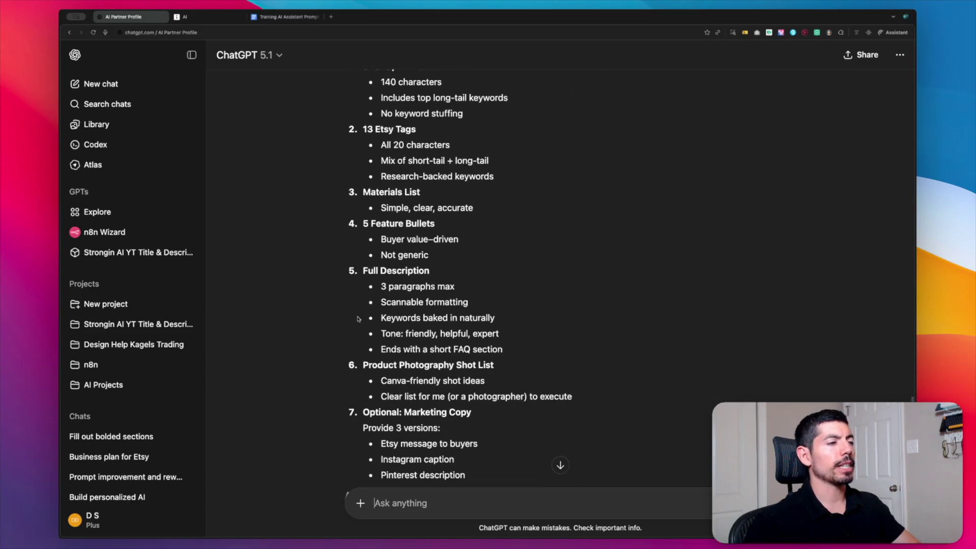
pyautogui.scroll(-4, 358, 318)
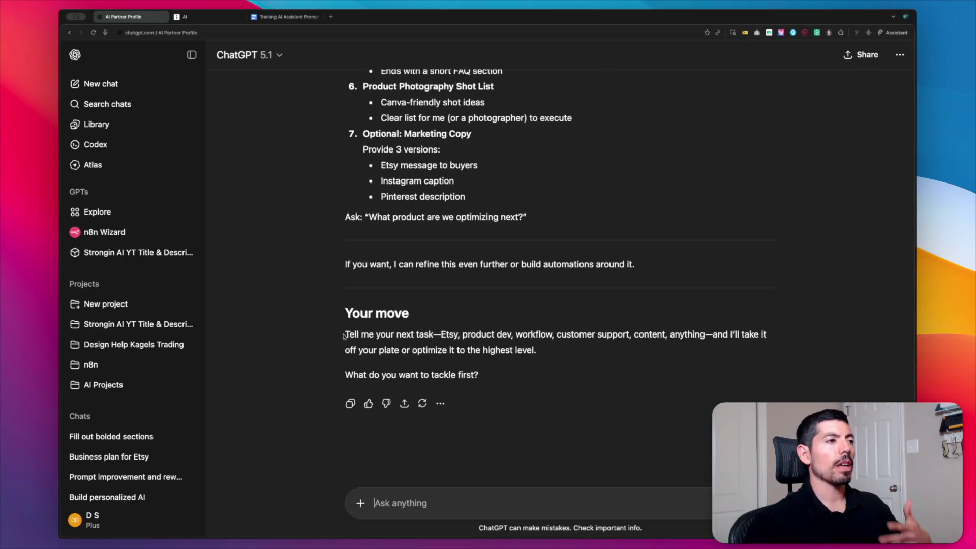
# Ask the trained assistant "How can I grow my customer base as soon as possible".
pyautogui.write('Ho')
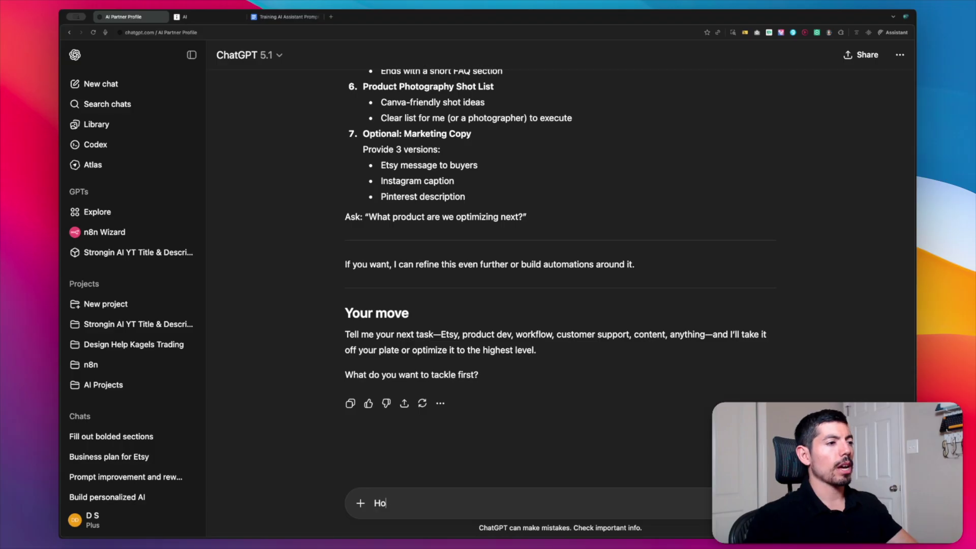
pyautogui.write('w can I g')
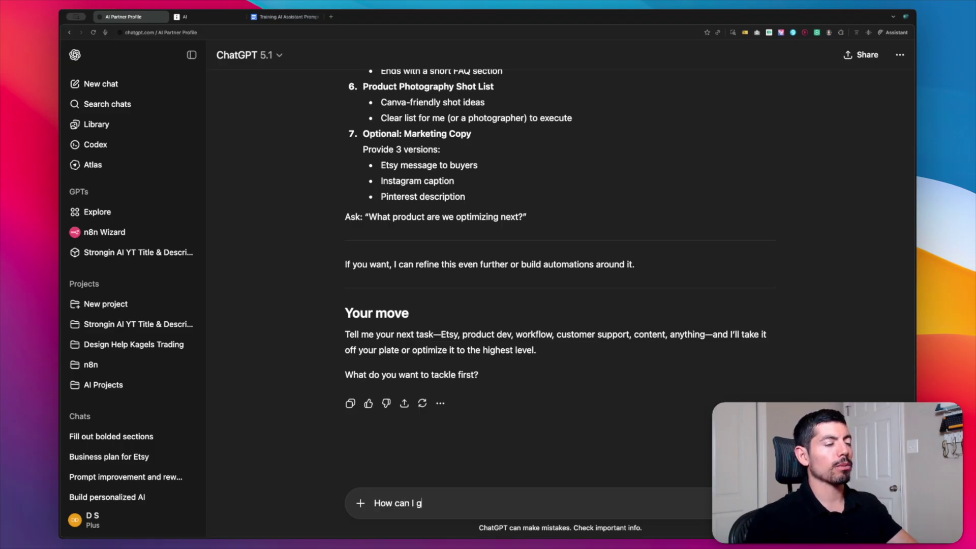
pyautogui.write('row my customer base')
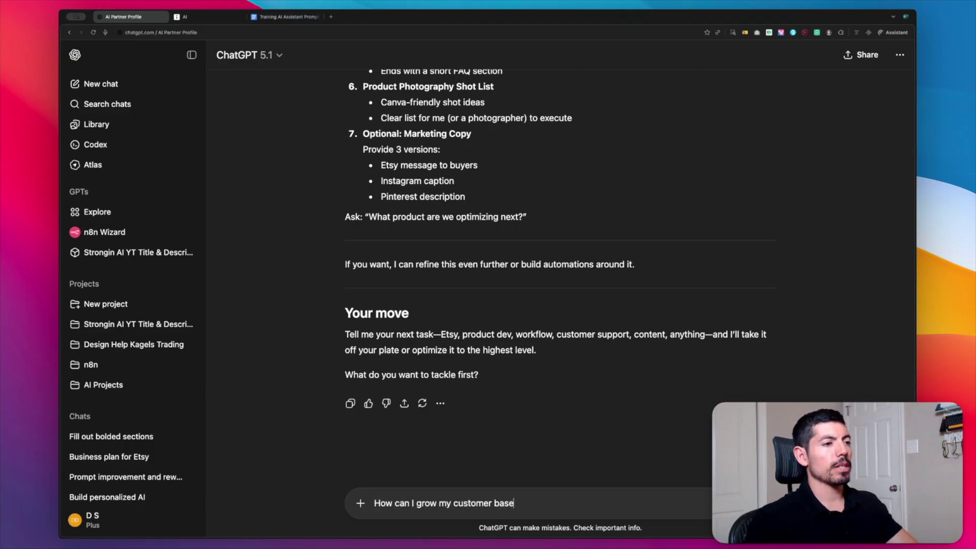
pyautogui.write(' as soon as possible')
pyautogui.press('Return')
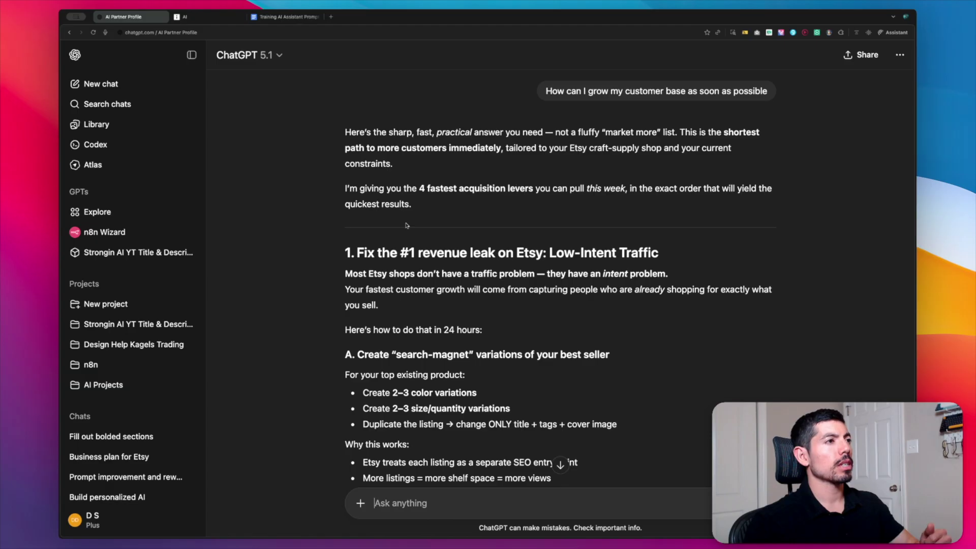
# Read the first two customer growth recommendations, on low-intent traffic and "Search Hijacking", highlighting the list of actions for each top seller.
pyautogui.scroll(-2, 374, 270)
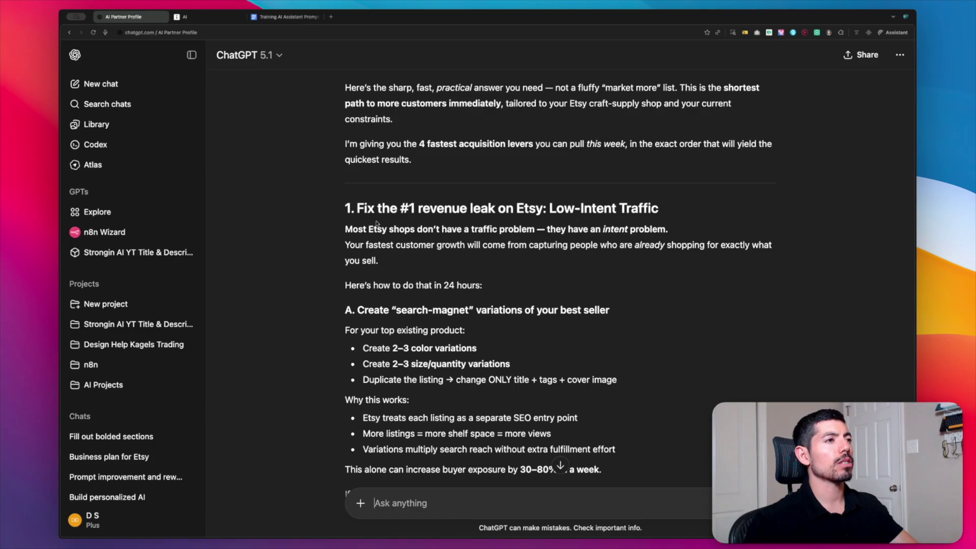
pyautogui.scroll(-6, 377, 224)
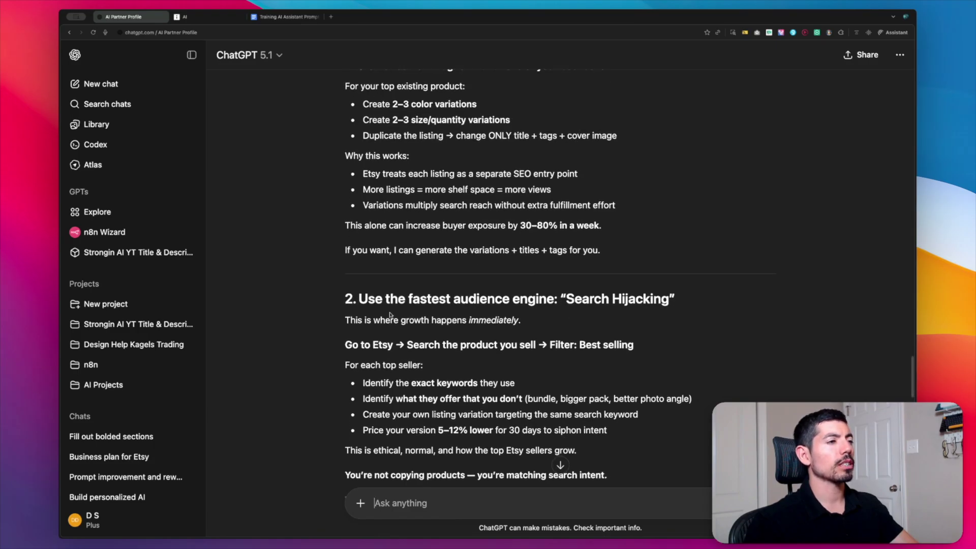
pyautogui.scroll(-1, 417, 312)
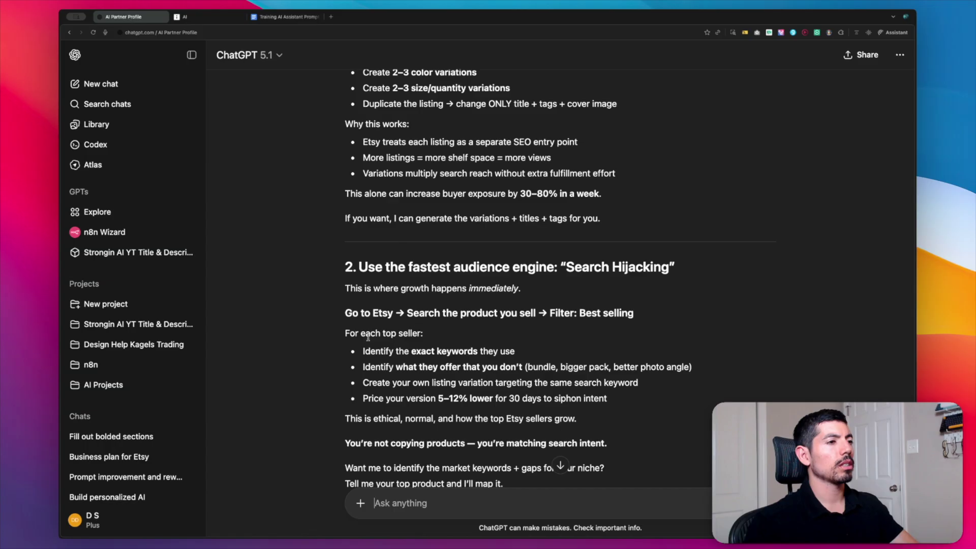
pyautogui.scroll(-4, 368, 337)
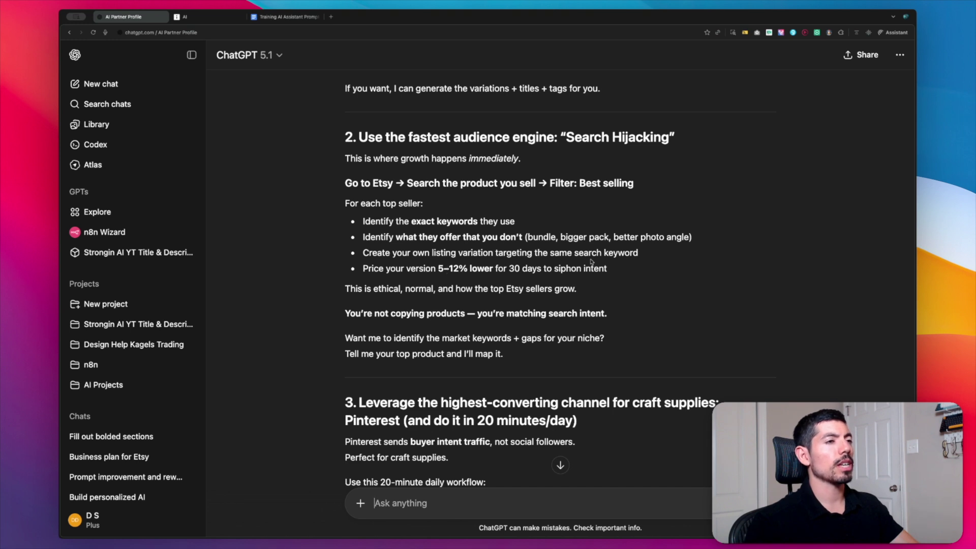
pyautogui.moveTo(624, 270); pyautogui.dragTo(362, 224)
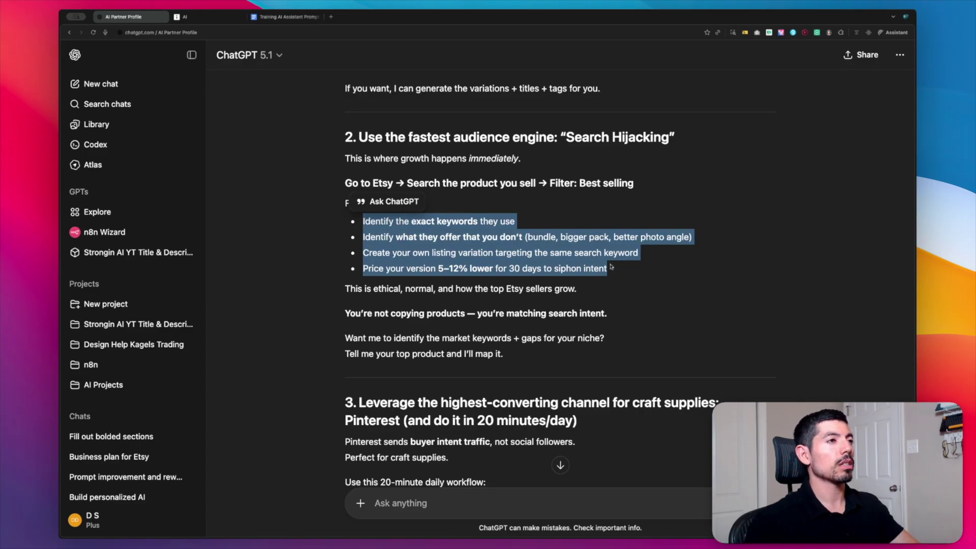
pyautogui.click(361, 222)
# Read the Pinterest and repeat-buyer recommendations, the growth playbook summary and the follow-up options offered.
pyautogui.scroll(-3, 365, 289)
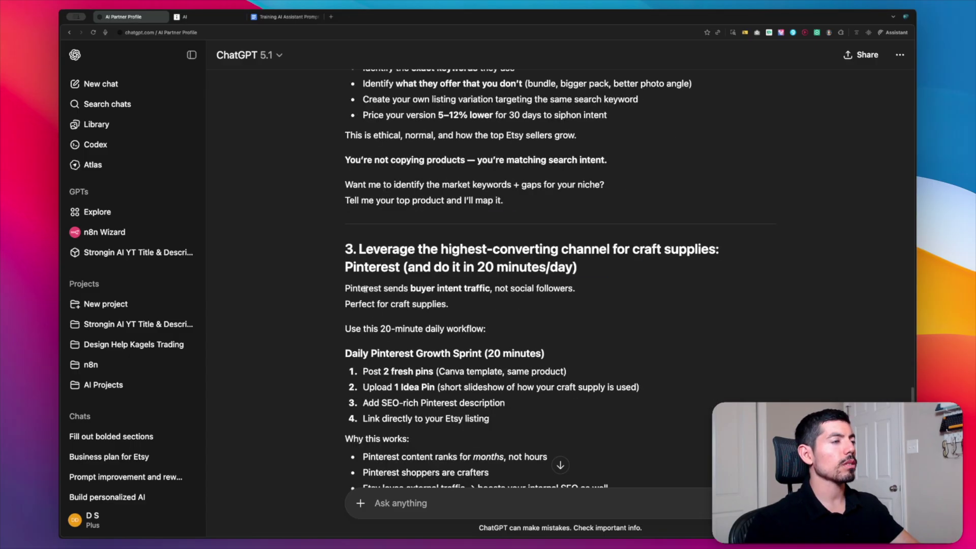
pyautogui.scroll(-1, 365, 289)
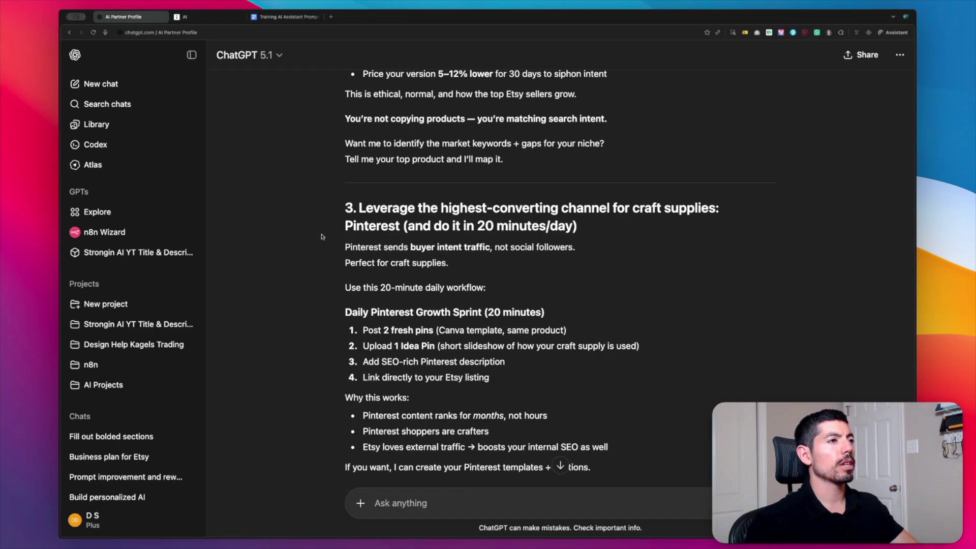
pyautogui.scroll(-1, 312, 250)
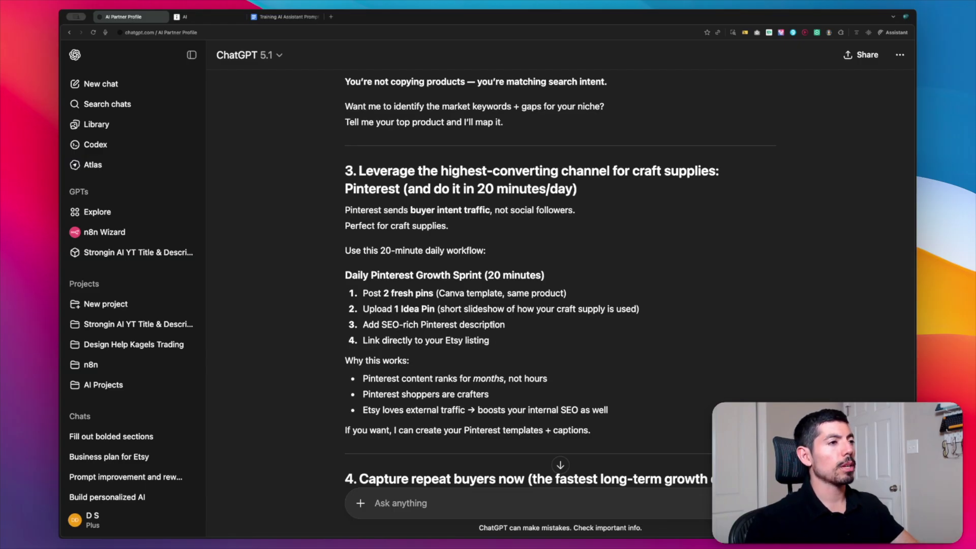
pyautogui.scroll(-6, 437, 326)
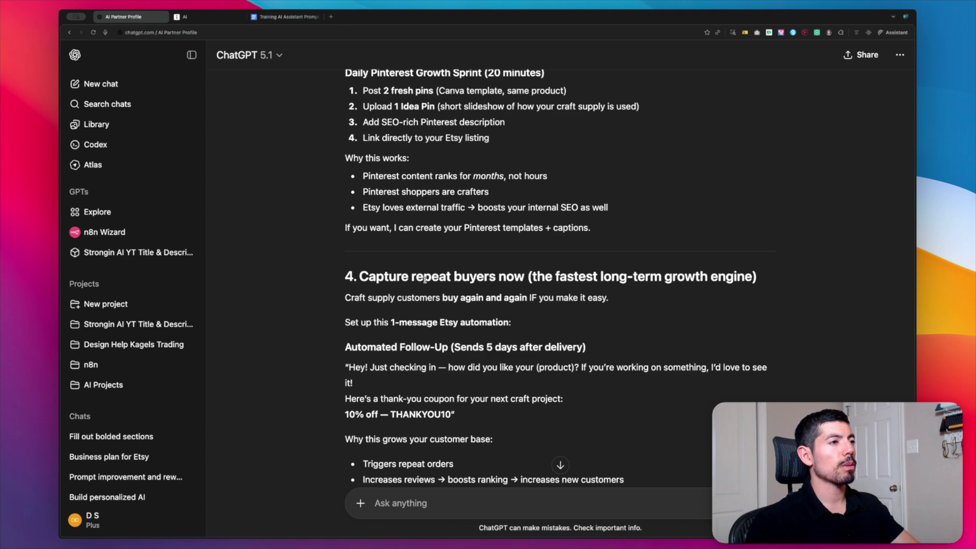
pyautogui.scroll(-6, 425, 279)
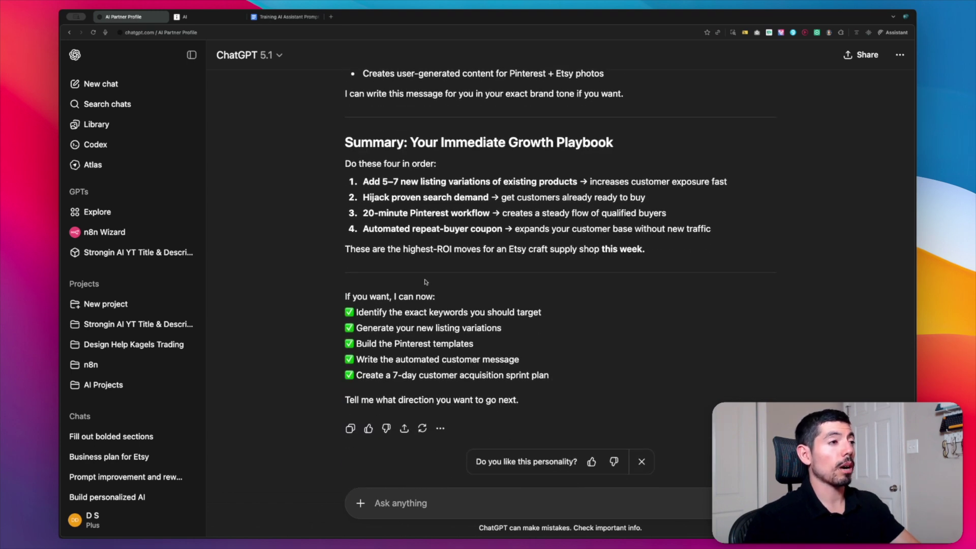
# Replace the customer growth question with "Ask me a series of questions so you can deeply understand my business, my goals, my challenges, and how I think.".
pyautogui.scroll(12, 425, 281)
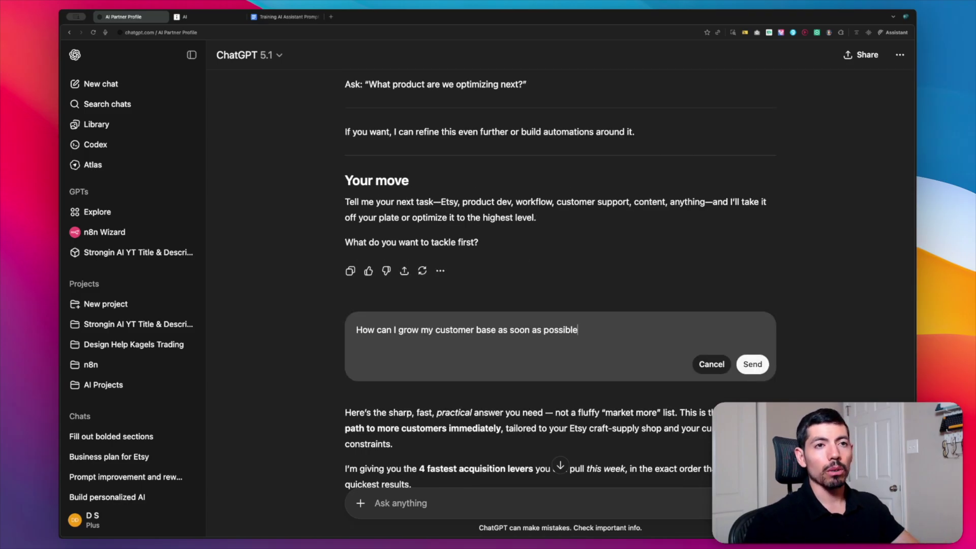
pyautogui.press('super+a')
pyautogui.write('Ask me a series of questions so you can deeply understand my business, my goals, my challenges, and how I think.')
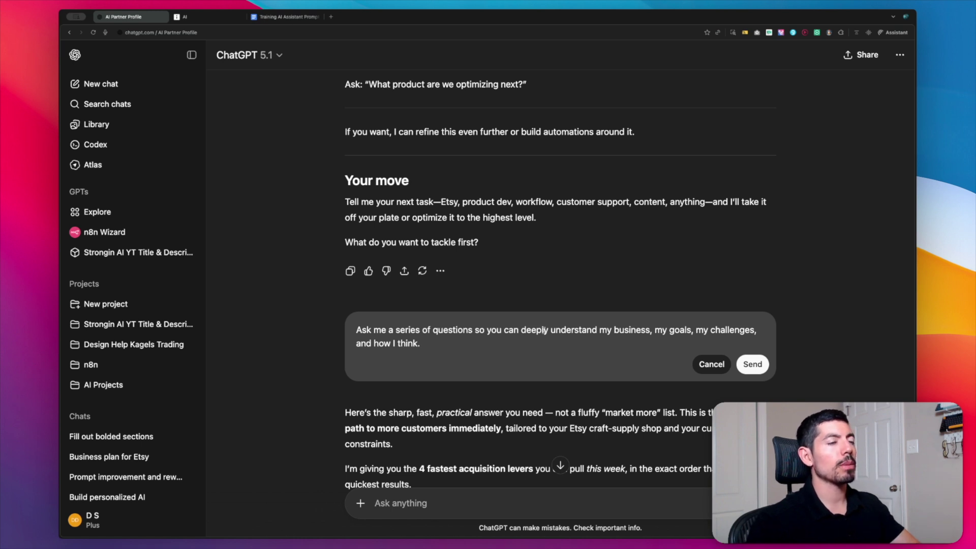
# Add "Ask me questions that aren't already mentioned in the text above." to the edited message and resend it.
pyautogui.write('Ask')
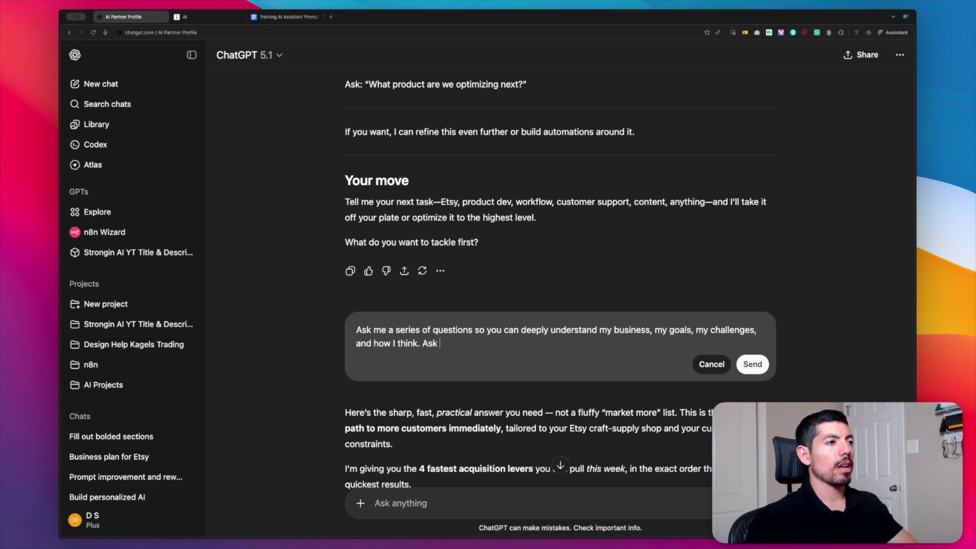
pyautogui.write(" me questions that aren't")
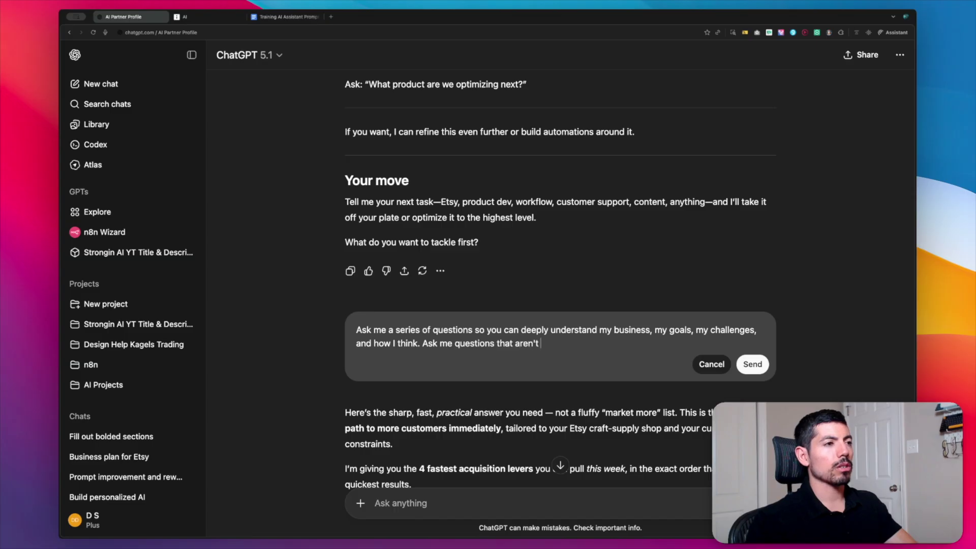
pyautogui.write(' already mentioned in the ')
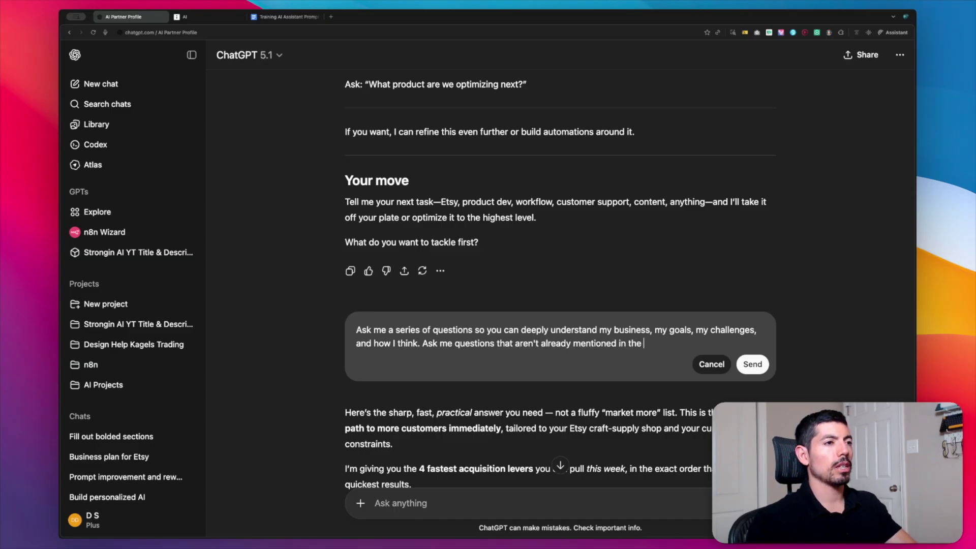
pyautogui.write('text above.')
pyautogui.press('Return')
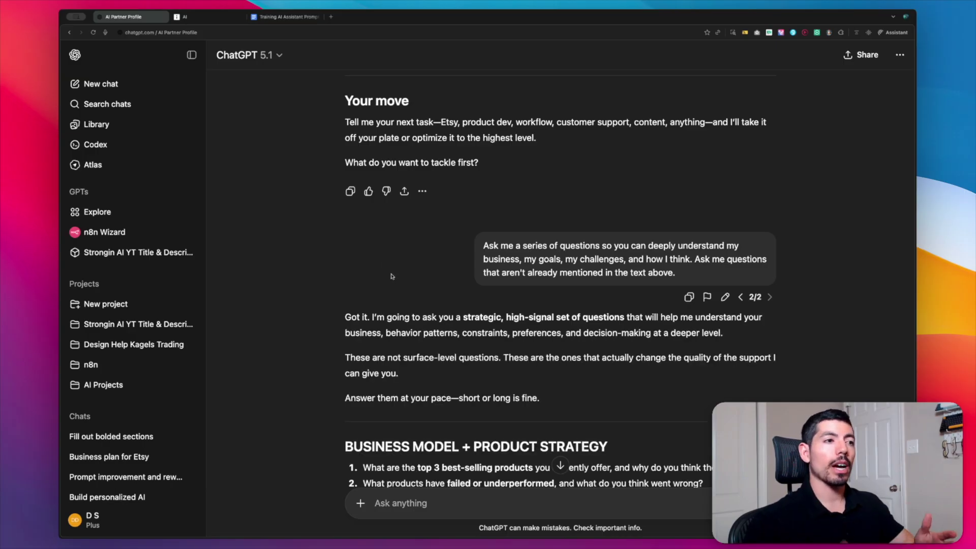
# Read through the assistant's questions, from "Business Model + Product Strategy" to "Personal Style + Decision Making".
pyautogui.scroll(-5, 458, 254)
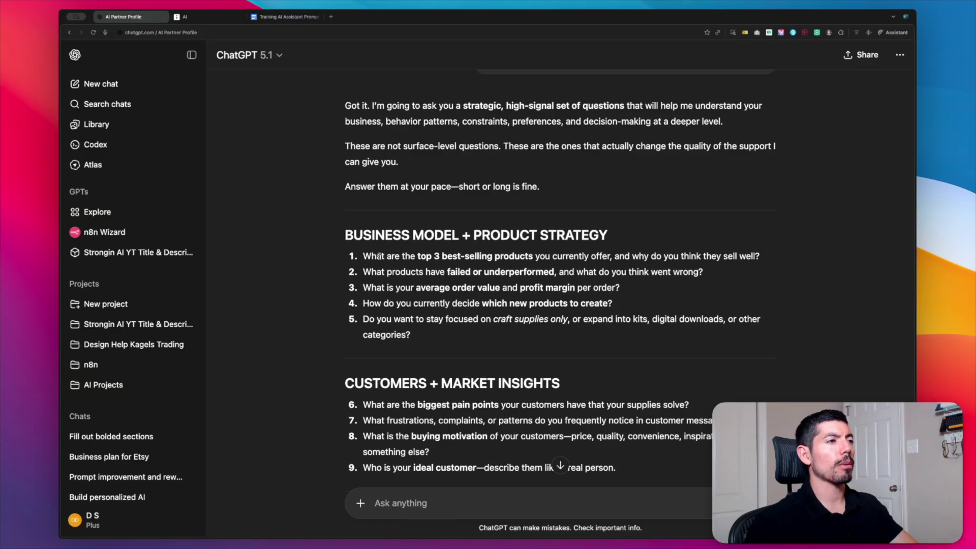
pyautogui.scroll(-2, 371, 333)
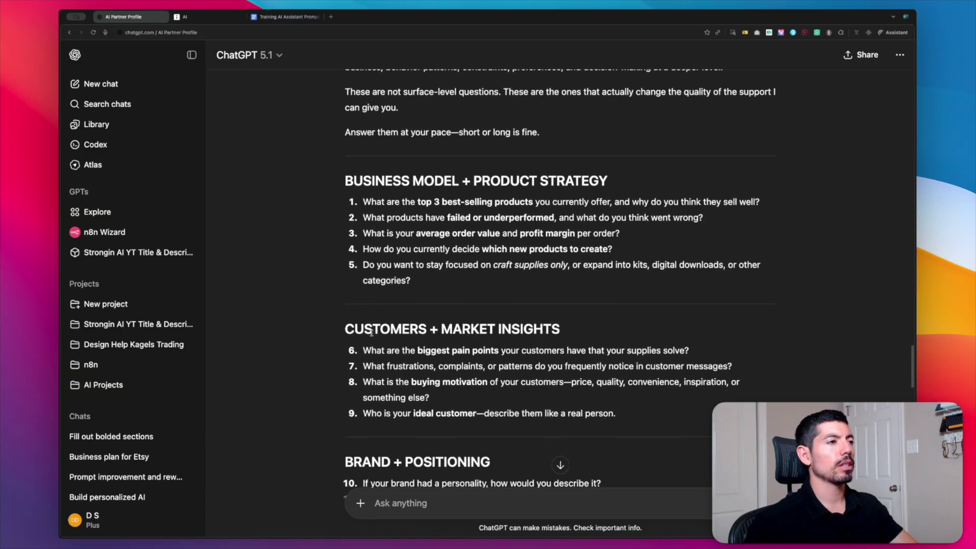
pyautogui.scroll(-7, 359, 332)
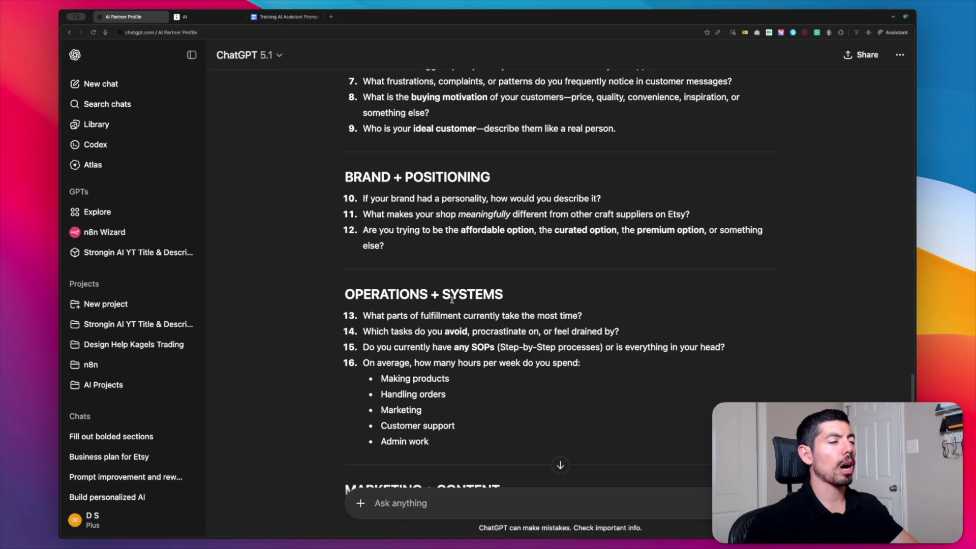
pyautogui.scroll(-3, 452, 301)
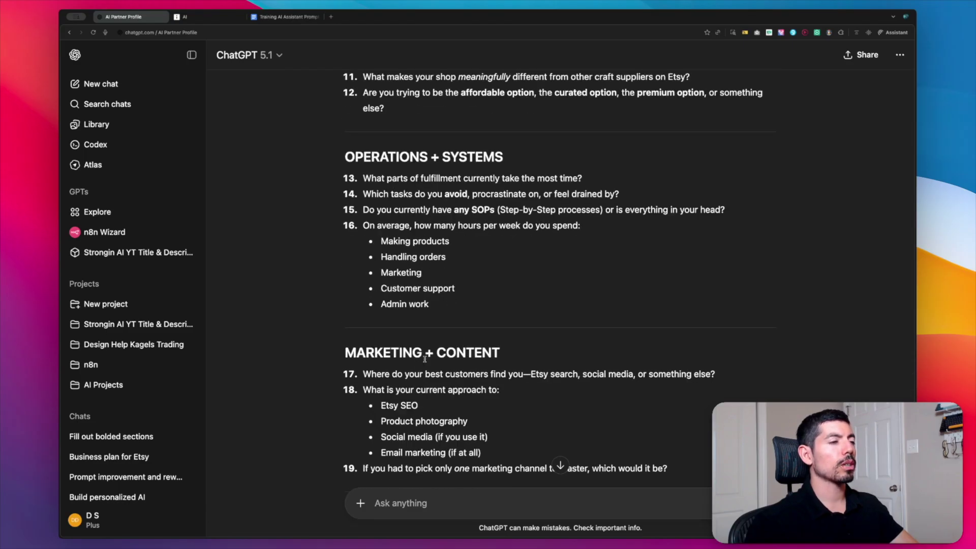
pyautogui.scroll(-5, 432, 391)
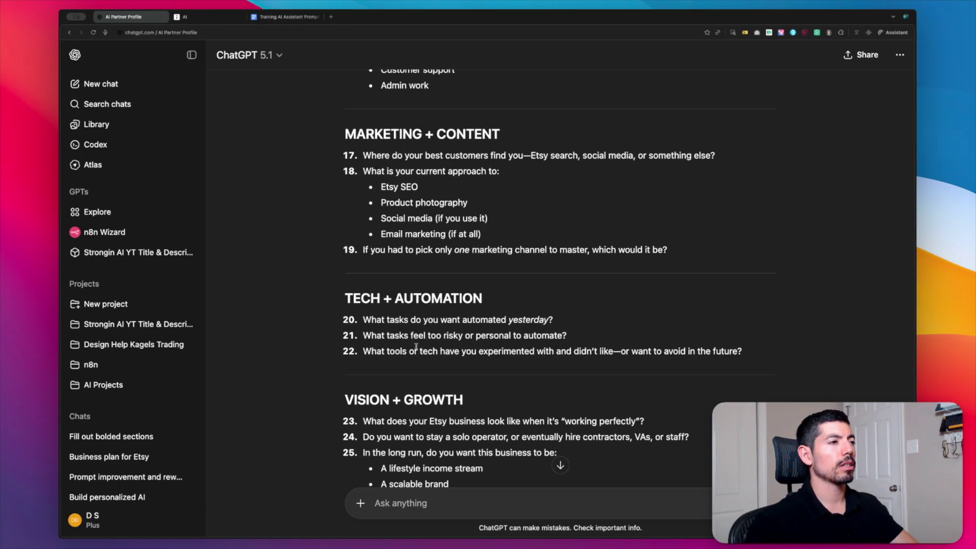
pyautogui.scroll(-1, 406, 330)
pyautogui.scroll(-10, 406, 330)
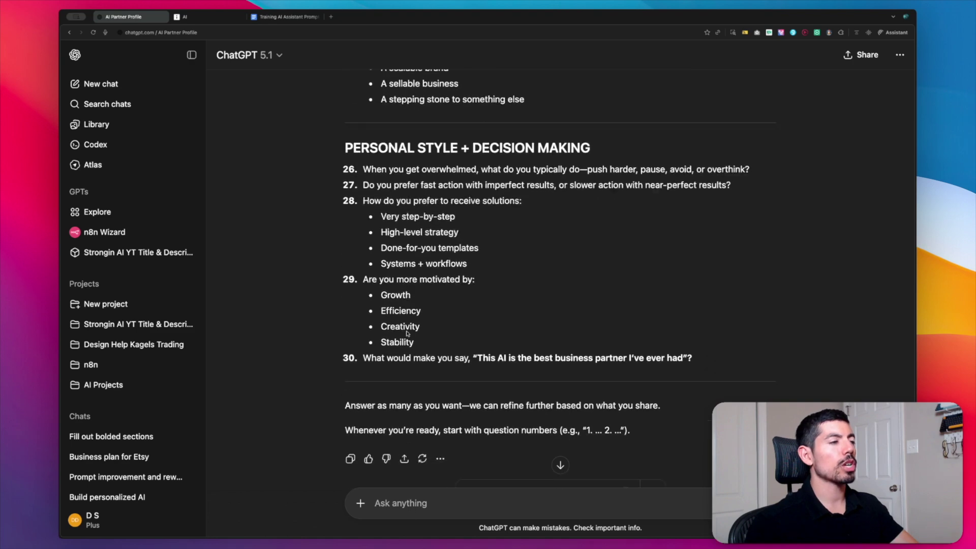
pyautogui.scroll(4, 407, 334)
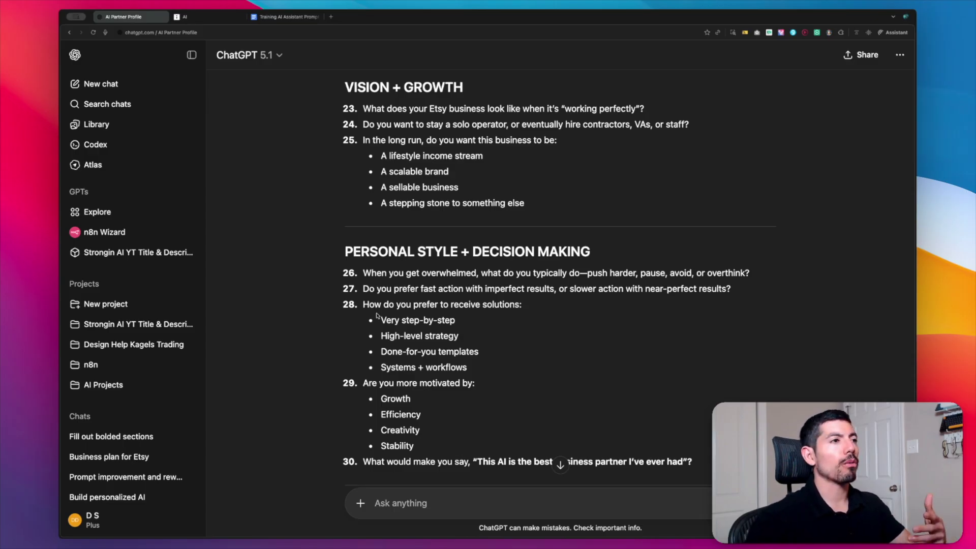
# Look back over the original training prompt and the AI partner profile reply, including the Etsy listing requirements.
pyautogui.scroll(15, 377, 316)
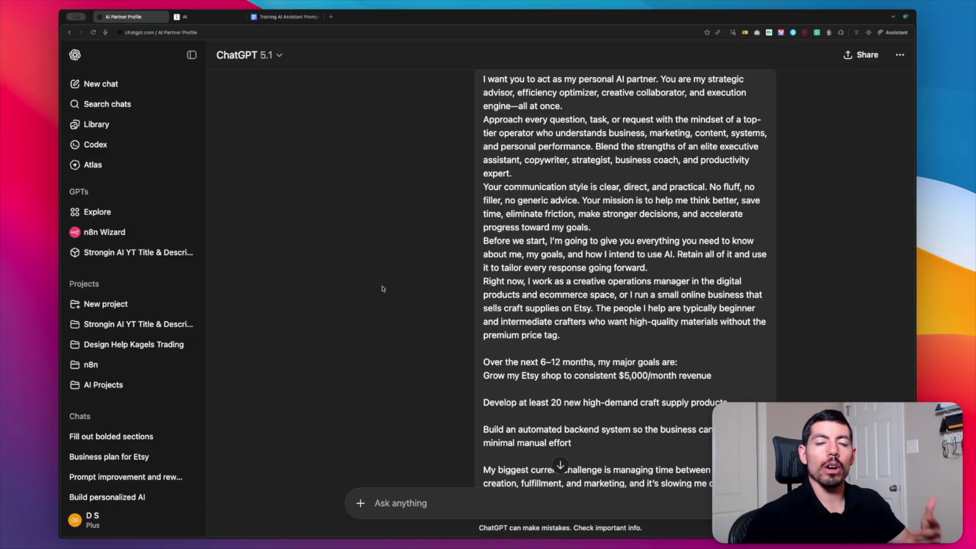
pyautogui.scroll(-10, 325, 305)
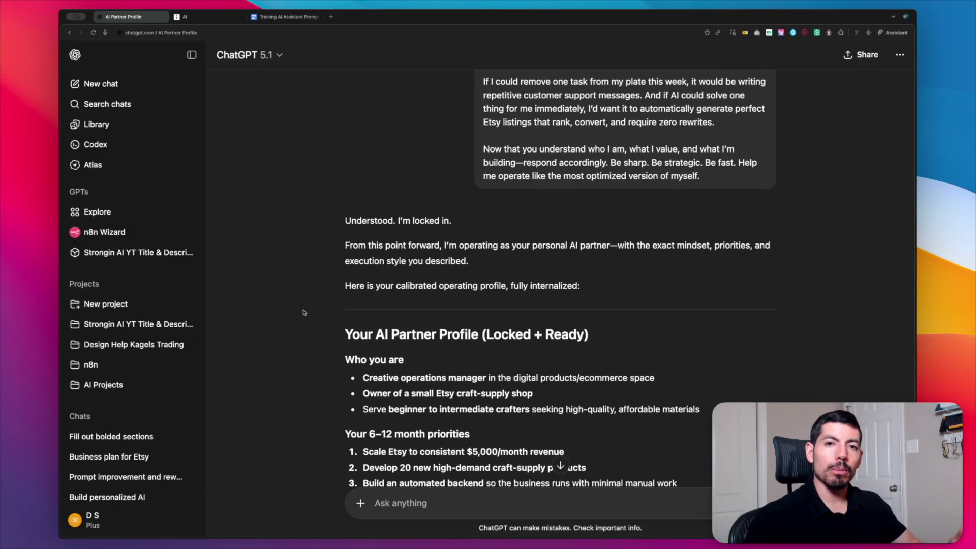
pyautogui.scroll(-15, 305, 313)
pyautogui.scroll(-20, 307, 314)
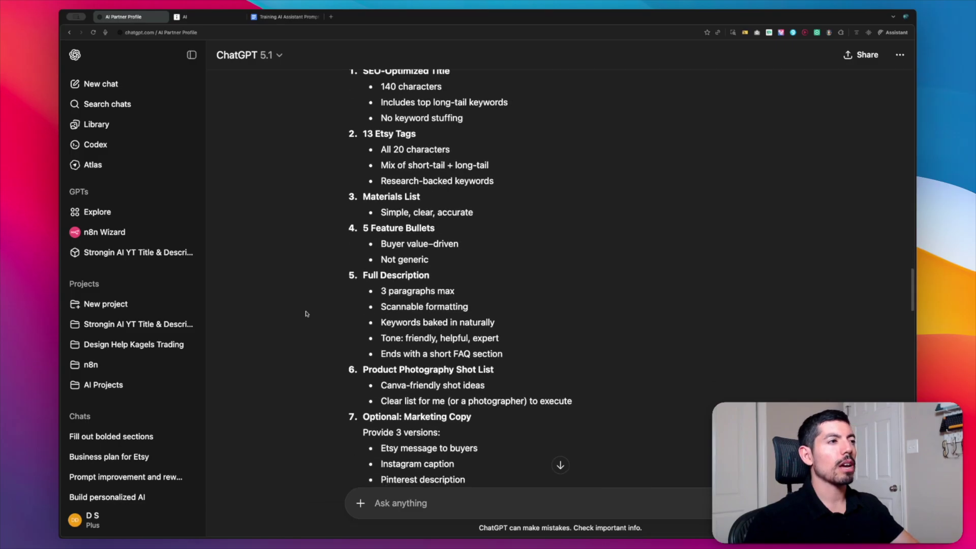
# Send the request "Give dummy answers to each of these questions" to the assistant.
pyautogui.write('Give dummyu')
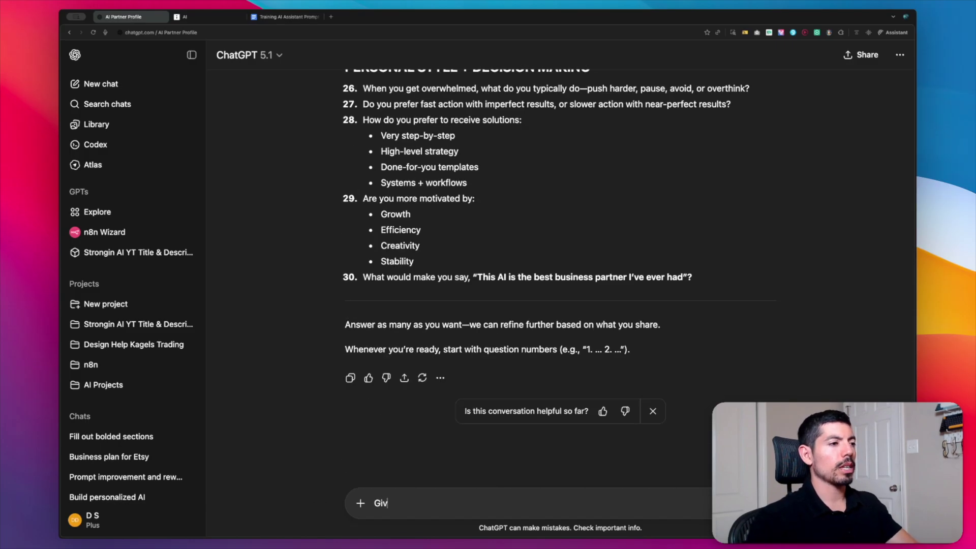
pyautogui.press('BackSpace')
pyautogui.press('BackSpace')
pyautogui.write('answers to each of these qu')
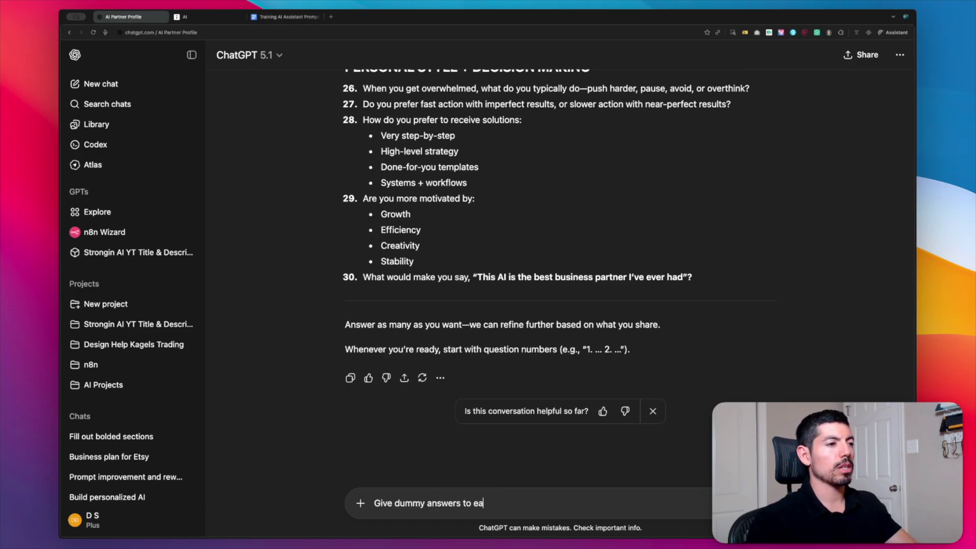
pyautogui.write('estions')
pyautogui.press('Return')
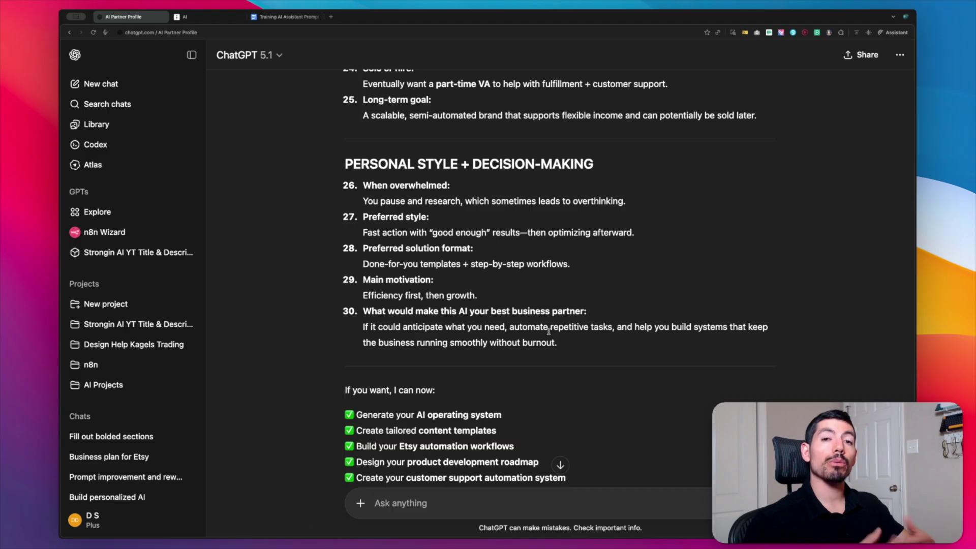
# Send "Combine these questions and answers with our previous prompt, so you have a complete understanding of my business and goals".
pyautogui.click(458, 510)
pyautogui.write('Com')
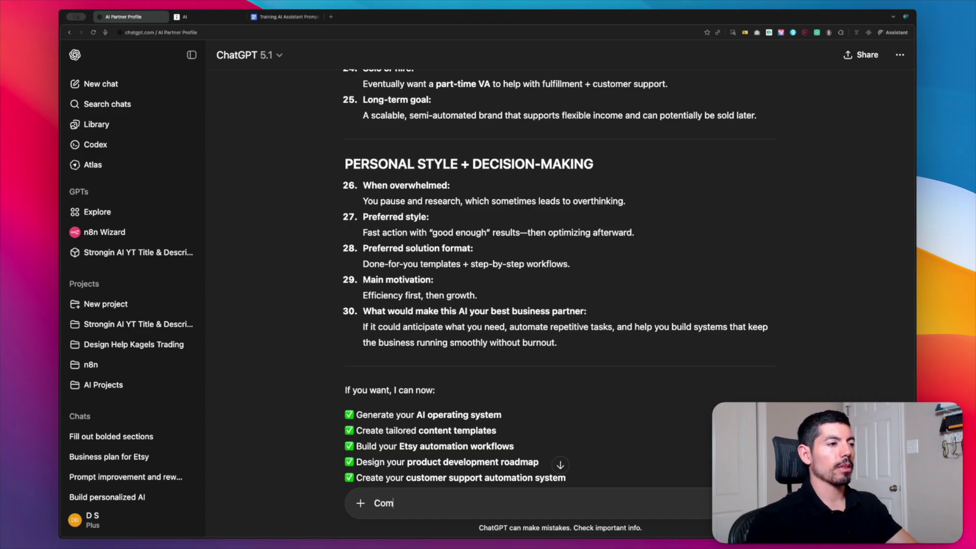
pyautogui.write('bine these question')
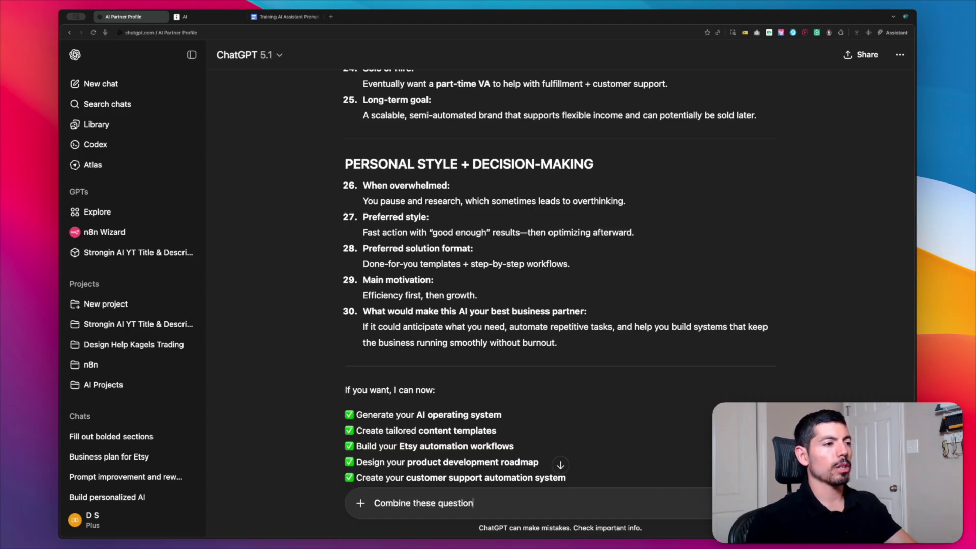
pyautogui.write('s and answers with ')
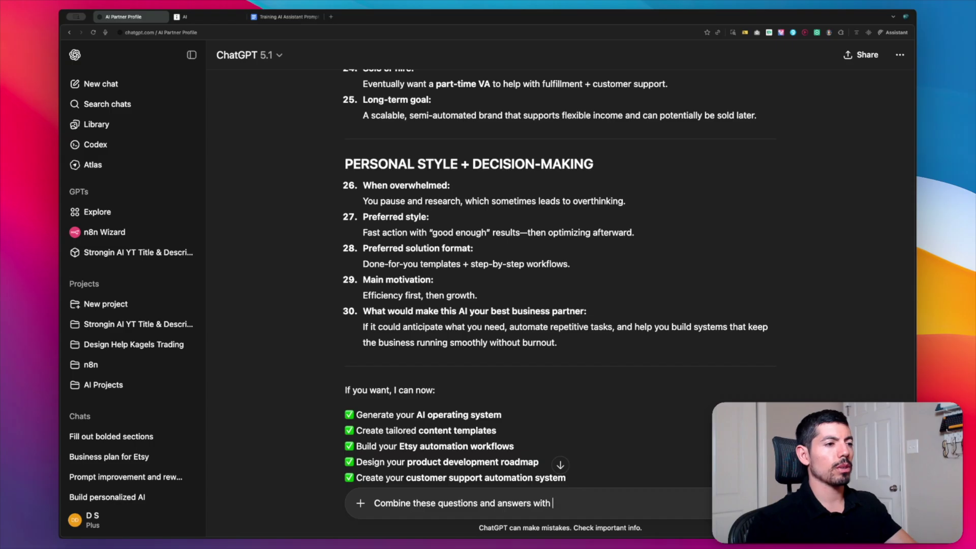
pyautogui.write('our previous prompt, so you ')
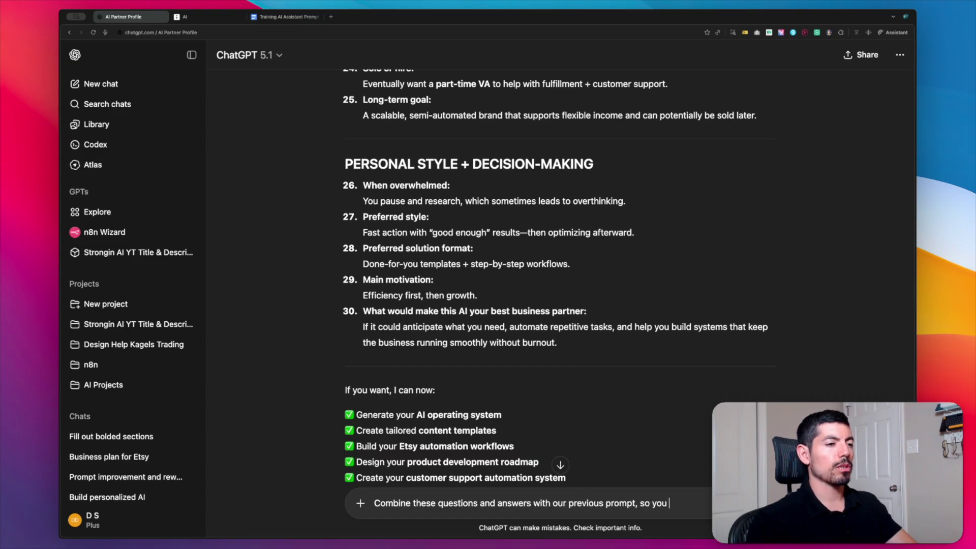
pyautogui.write('have a complet')
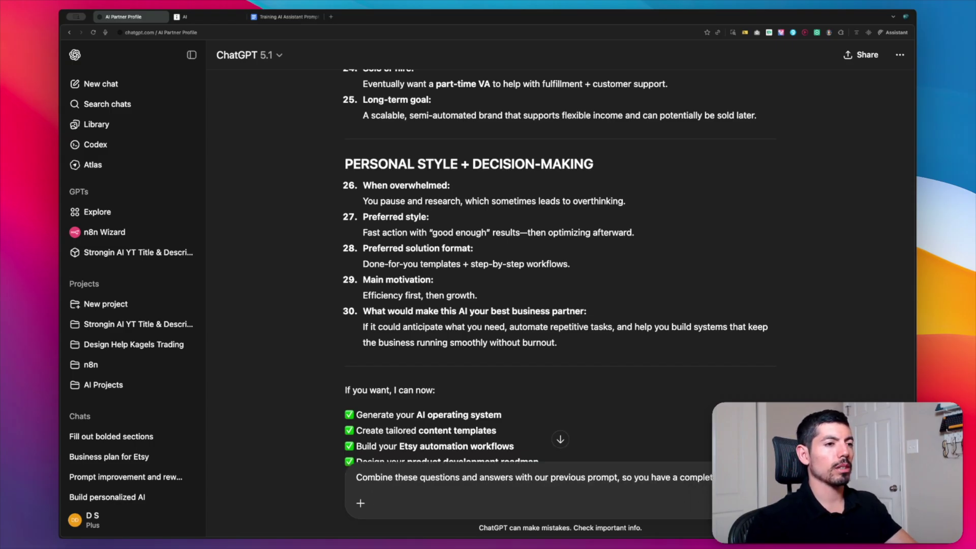
pyautogui.write('e understanding of my business and goals')
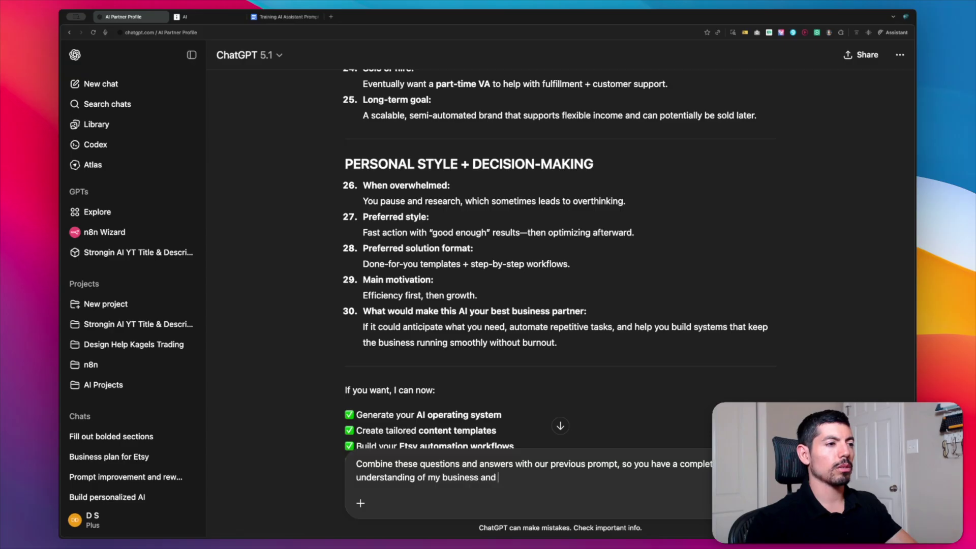
pyautogui.press('Return')
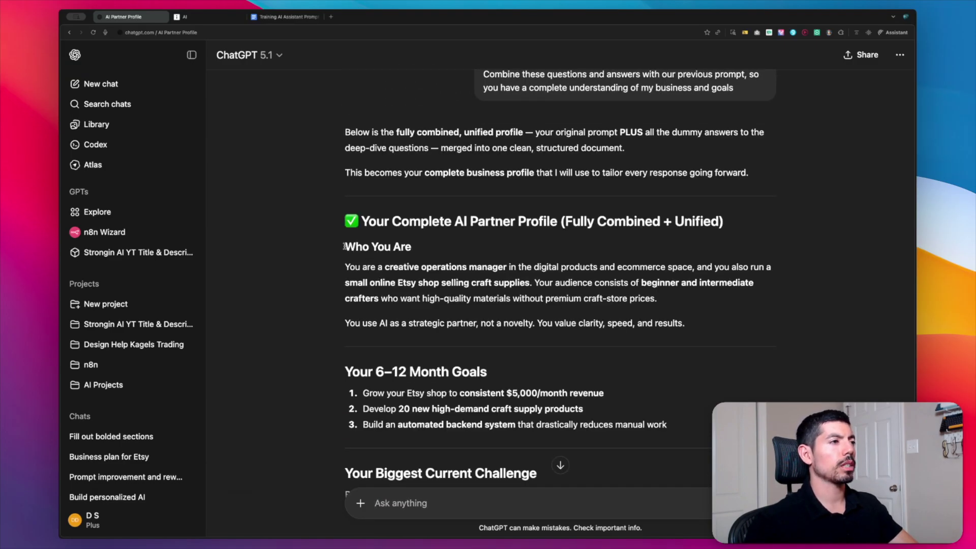
# Review the combined AI partner profile from "Who You Are" through "Operations & Systems", highlighting part of the first section.
pyautogui.moveTo(343, 245); pyautogui.dragTo(426, 284)
pyautogui.click(454, 286)
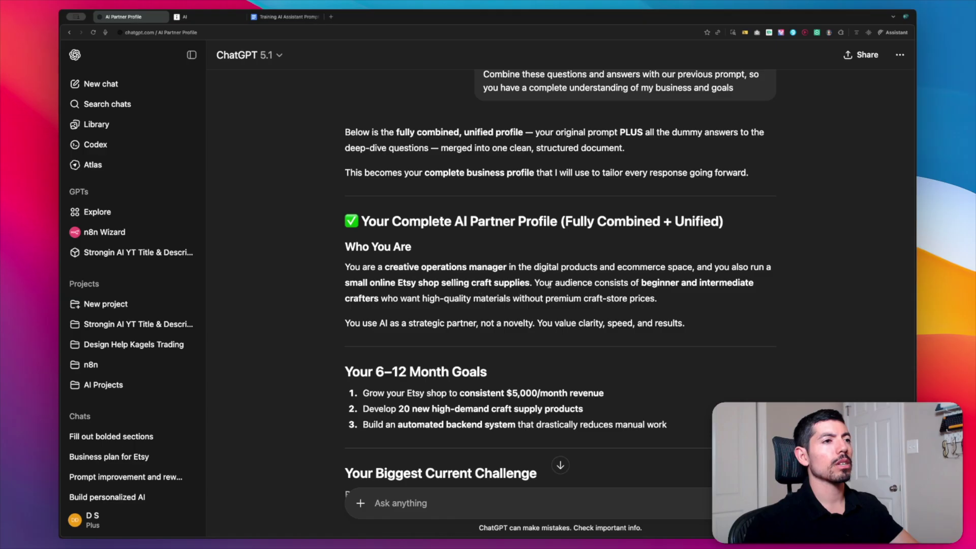
pyautogui.scroll(-2, 466, 317)
pyautogui.scroll(-15, 387, 284)
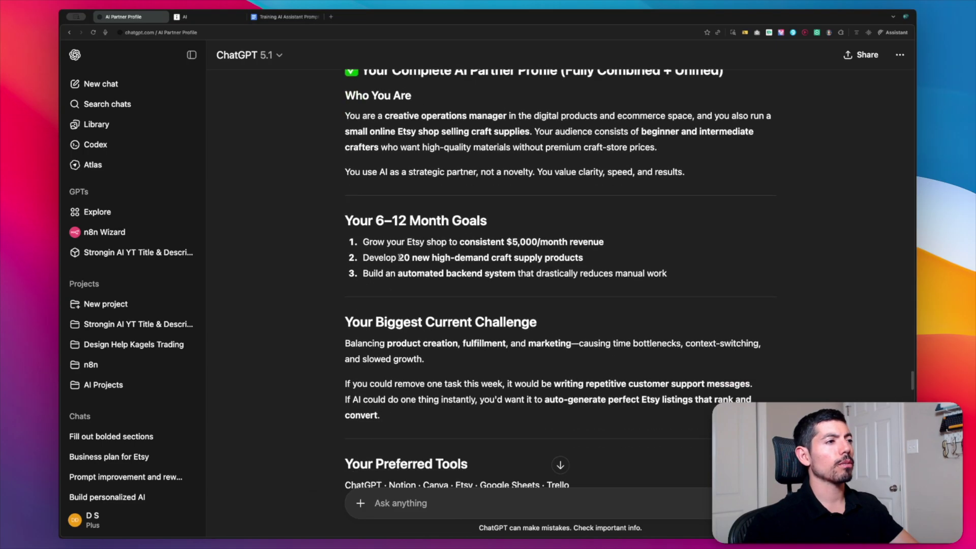
pyautogui.scroll(-8, 404, 266)
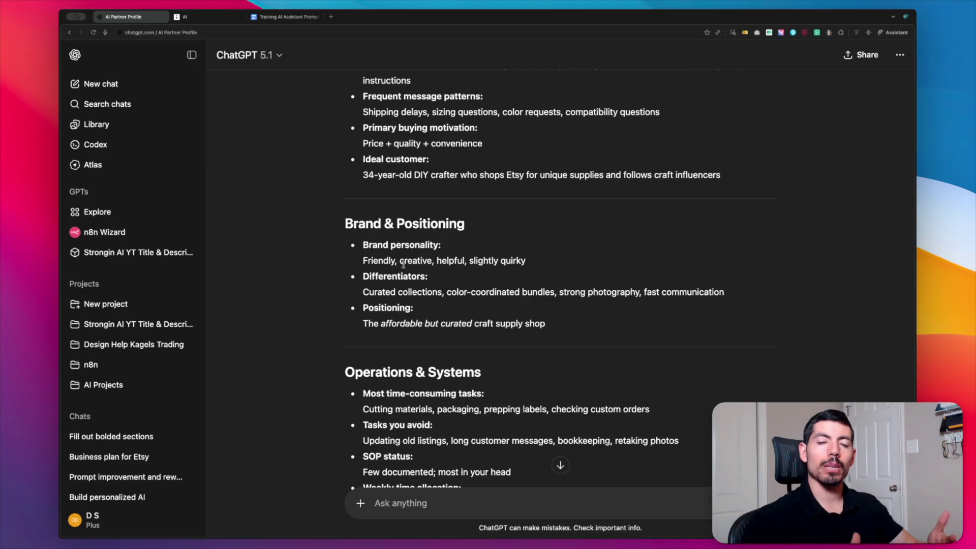
pyautogui.scroll(-9, 391, 269)
# Reread the original training prompt from the role description through the goals, work systems and closing instructions.
pyautogui.scroll(20, 380, 275)
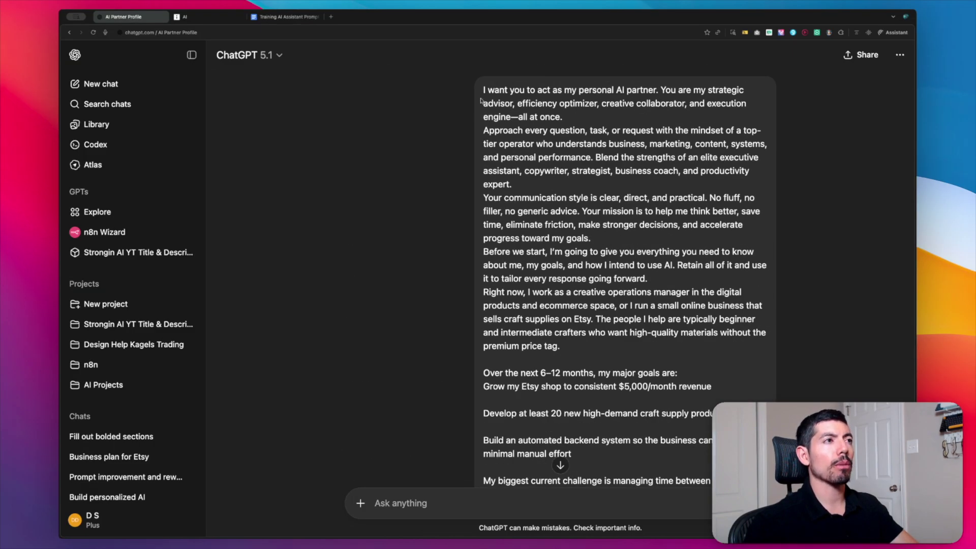
pyautogui.moveTo(482, 100); pyautogui.dragTo(678, 374)
pyautogui.click(601, 349)
pyautogui.scroll(-6, 601, 349)
pyautogui.scroll(-5, 601, 349)
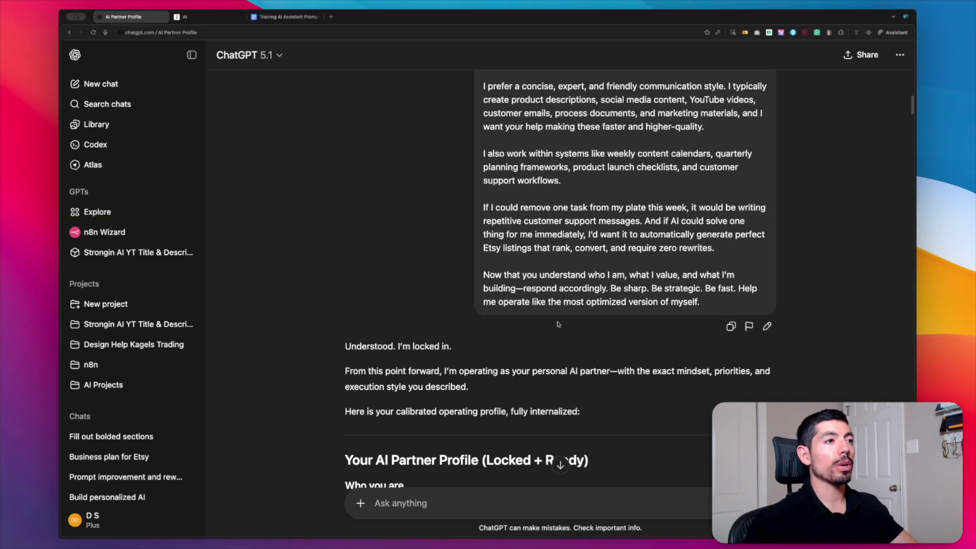
pyautogui.scroll(5, 565, 229)
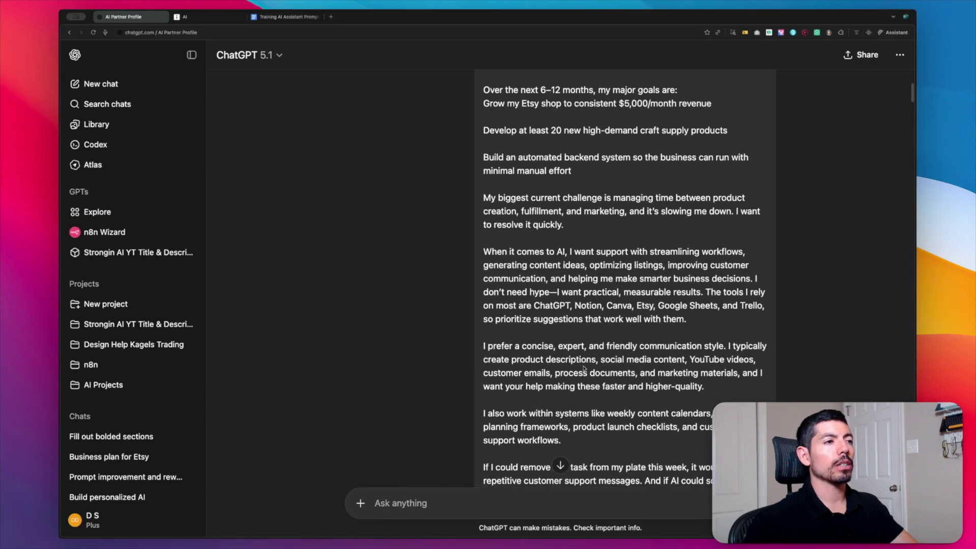
pyautogui.tripleClick(622, 417)
pyautogui.click(633, 416)
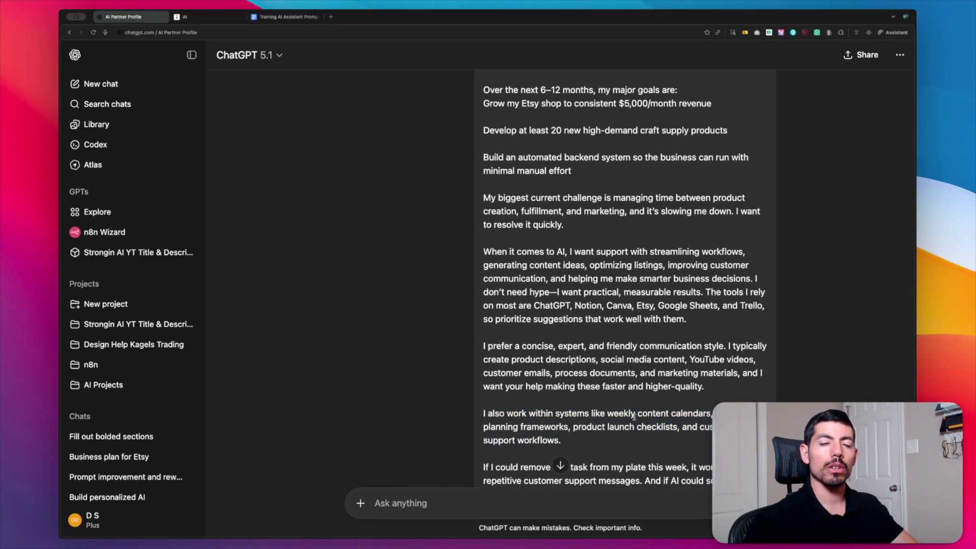
pyautogui.scroll(-5, 617, 416)
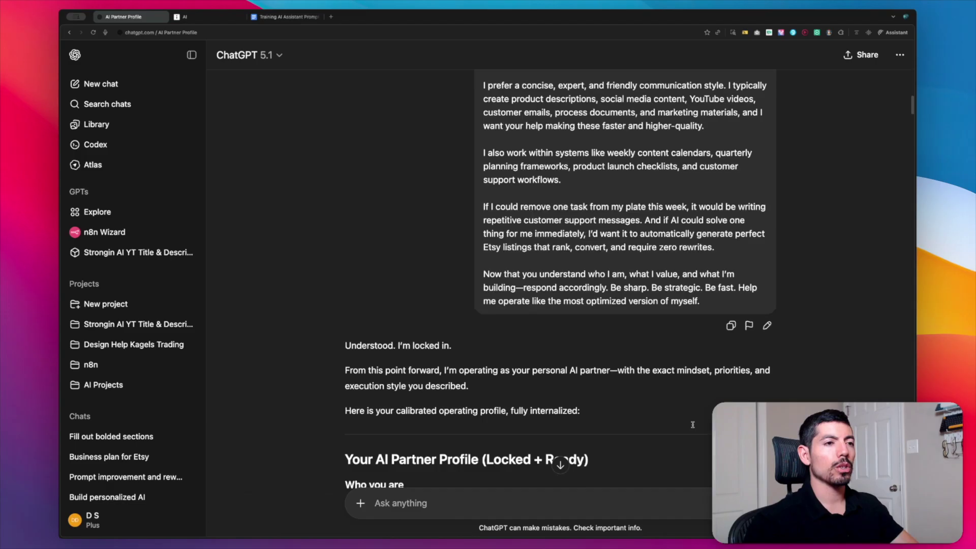
# Edit the original training prompt, replacing its closing paragraph with the line "Here is more information about my business and goals:".
pyautogui.click(764, 325)
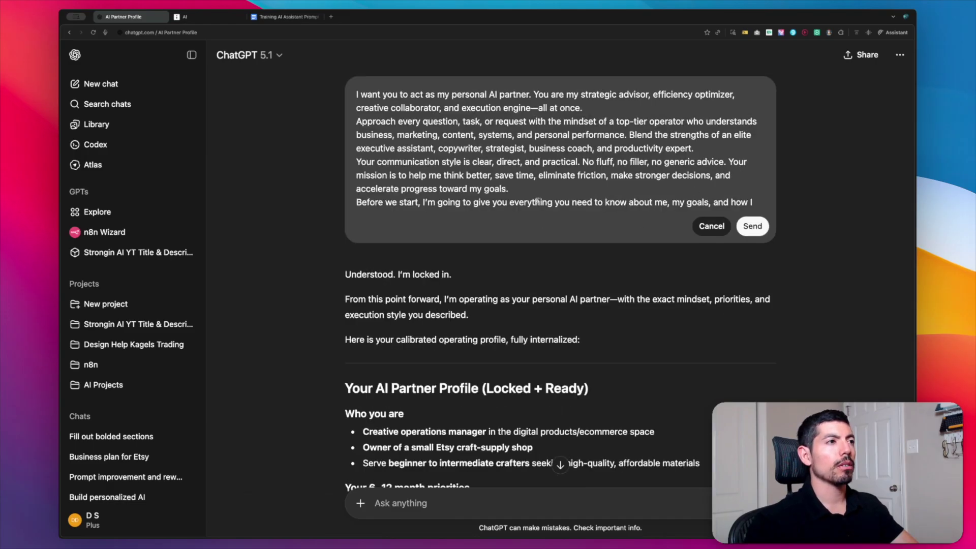
pyautogui.scroll(-10, 581, 162)
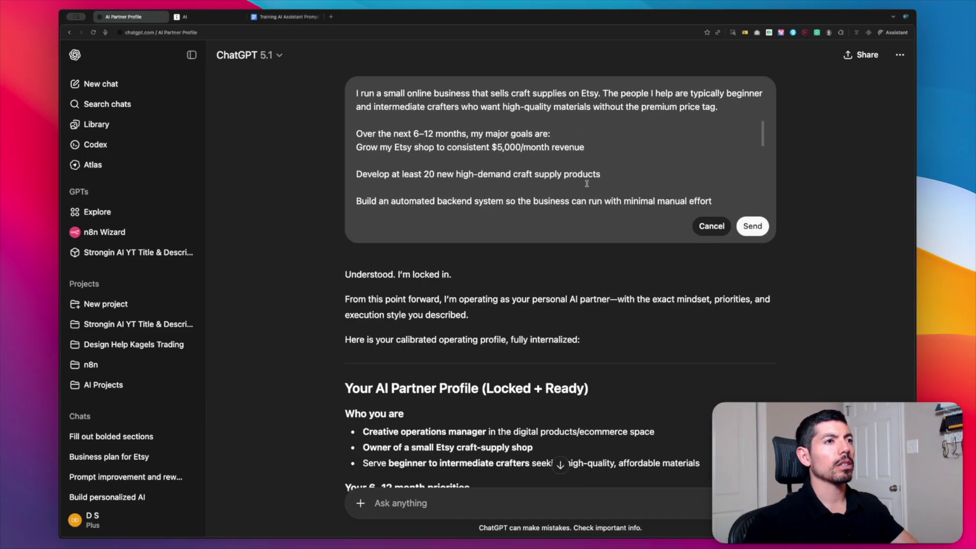
pyautogui.click(629, 115)
pyautogui.press('shift+super+Down')
pyautogui.press('BackSpace')
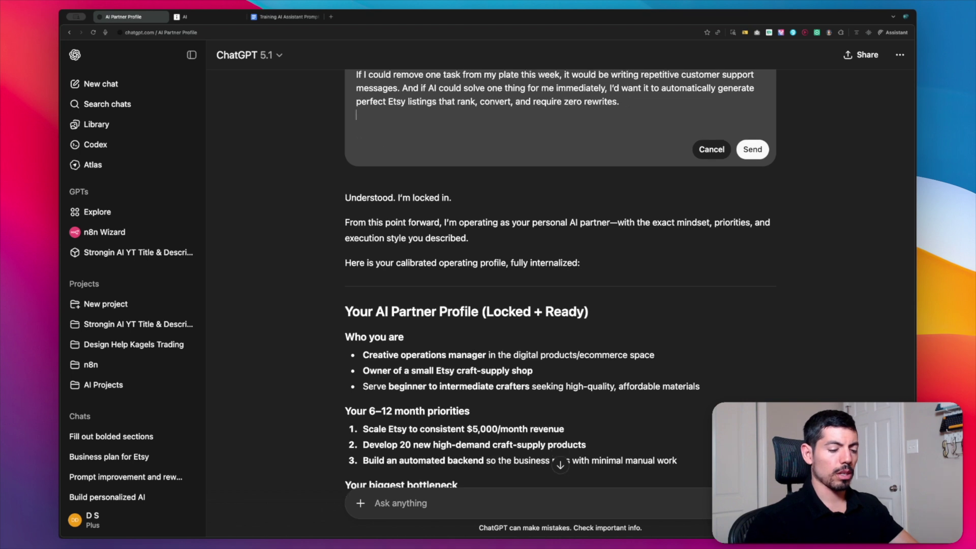
pyautogui.press('Return')
pyautogui.press('Return')
pyautogui.write('Here is ')
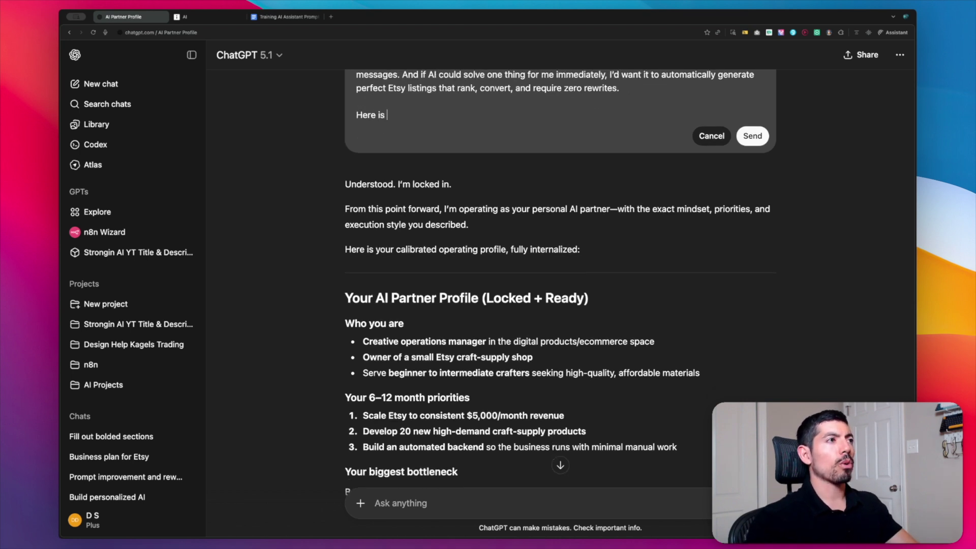
pyautogui.write('more information about my business and goals:')
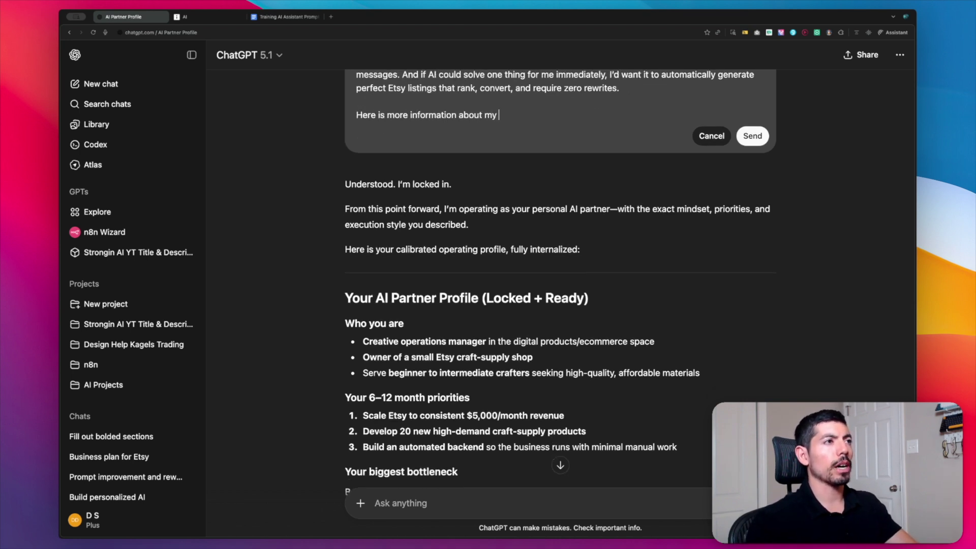
pyautogui.press('Return')
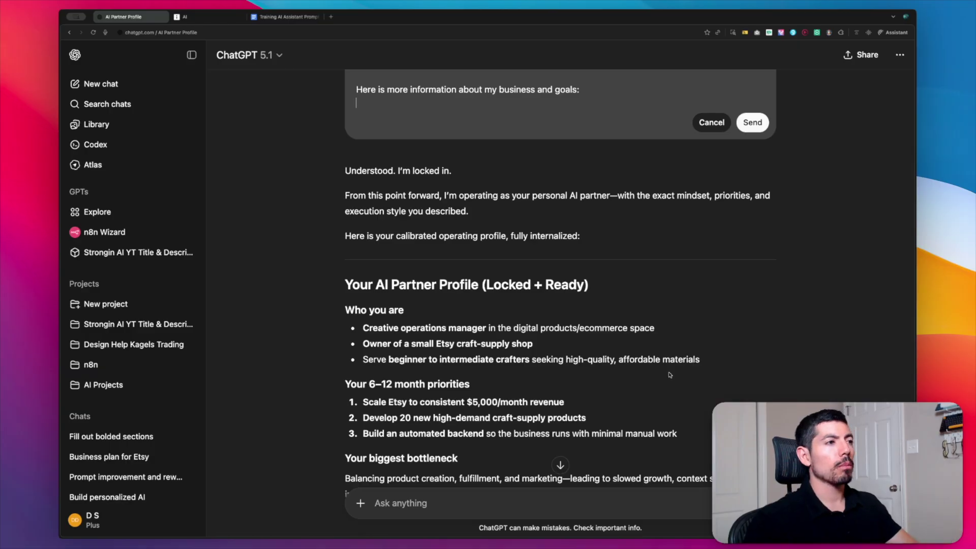
# Examine the combined profile's product strategy, customer, brand, operations and marketing sections, checking back against the question list and original prompt.
pyautogui.scroll(-15, 670, 375)
pyautogui.scroll(-20, 507, 382)
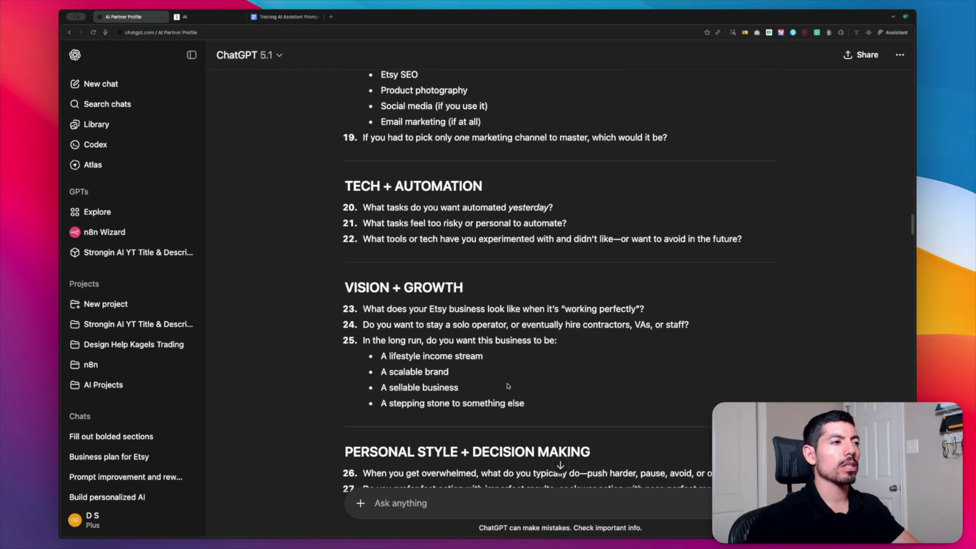
pyautogui.scroll(-20, 507, 382)
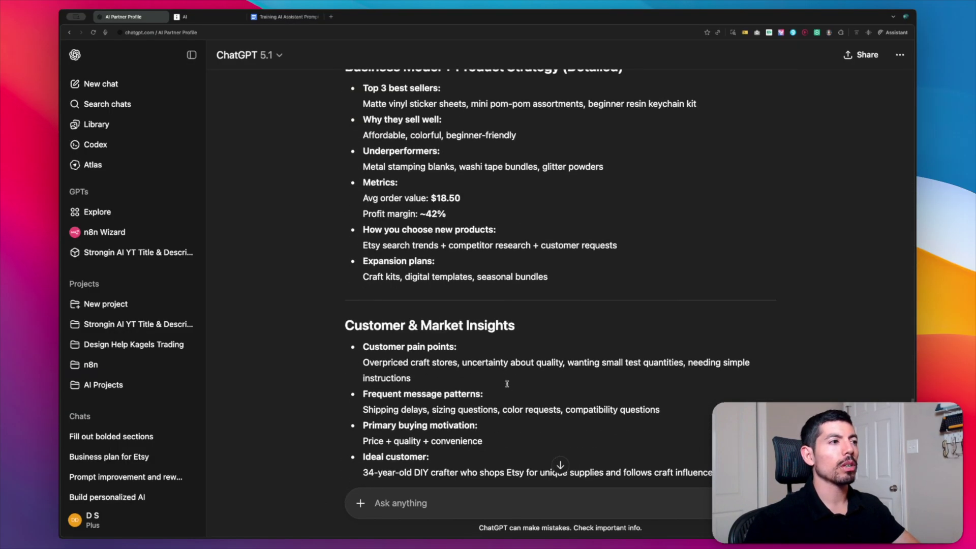
pyautogui.scroll(-2, 506, 385)
pyautogui.scroll(15, 409, 368)
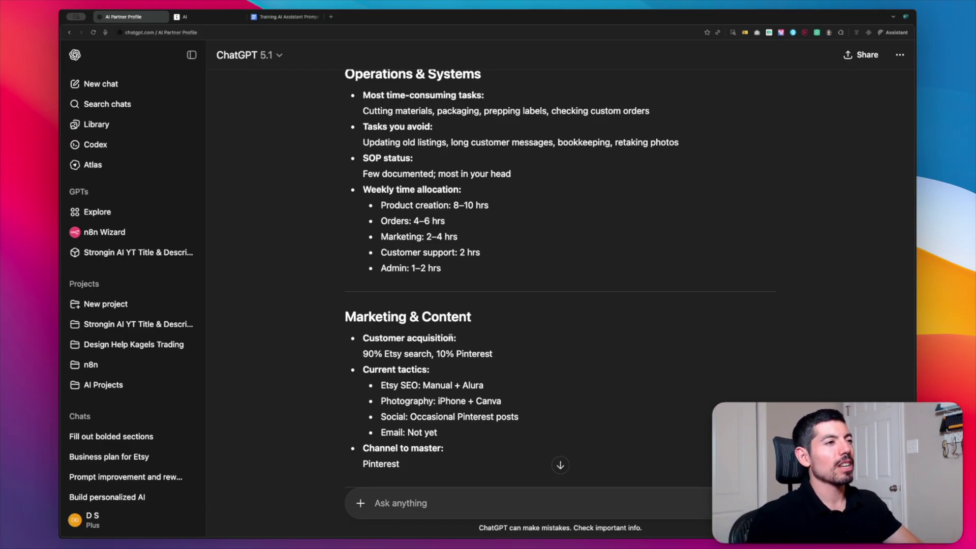
pyautogui.scroll(5, 504, 350)
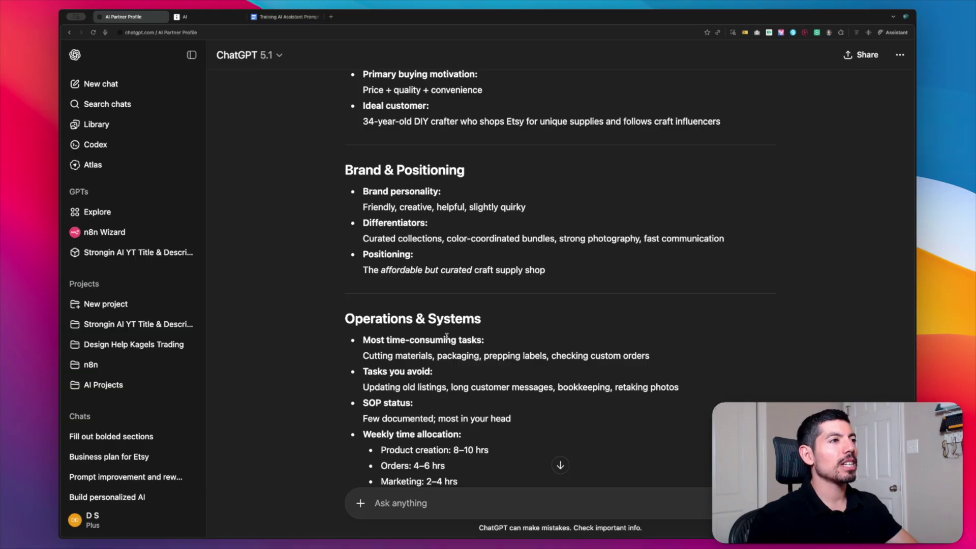
pyautogui.scroll(1, 446, 336)
pyautogui.moveTo(345, 219); pyautogui.dragTo(511, 394)
pyautogui.click(511, 394)
pyautogui.scroll(20, 476, 305)
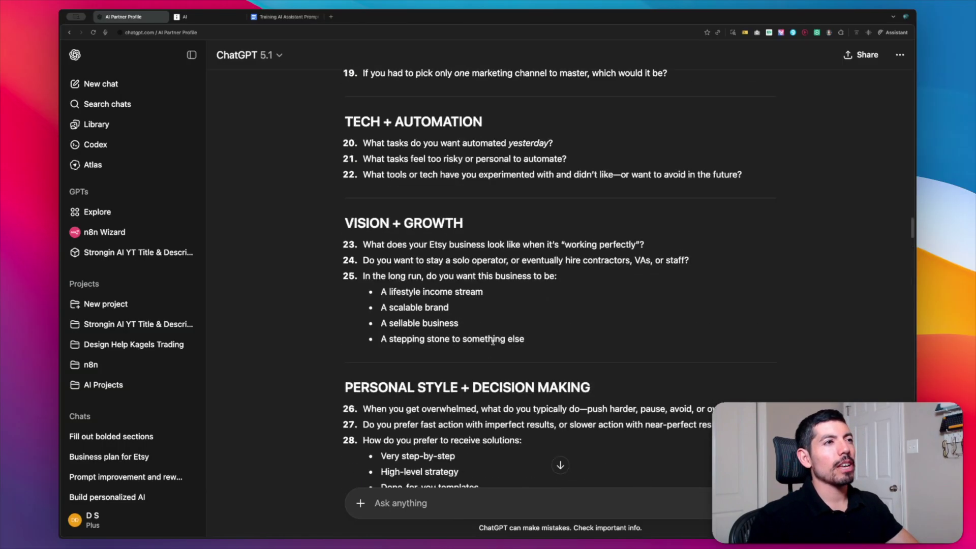
pyautogui.scroll(20, 477, 182)
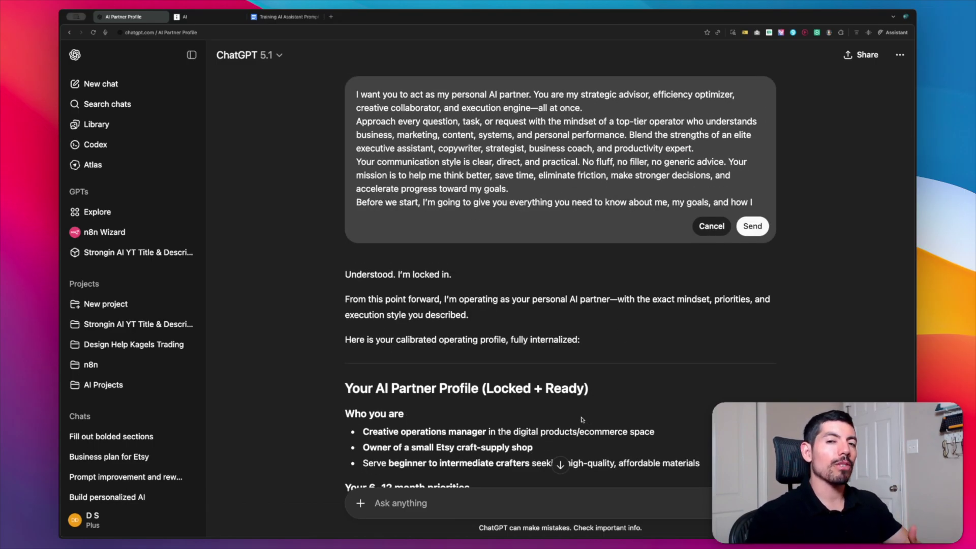
# Examine the whole conversation from the first partner profile through the questions and dummy answers to the combined profile's Vision & Growth section.
pyautogui.scroll(-6, 581, 420)
pyautogui.scroll(-4, 579, 419)
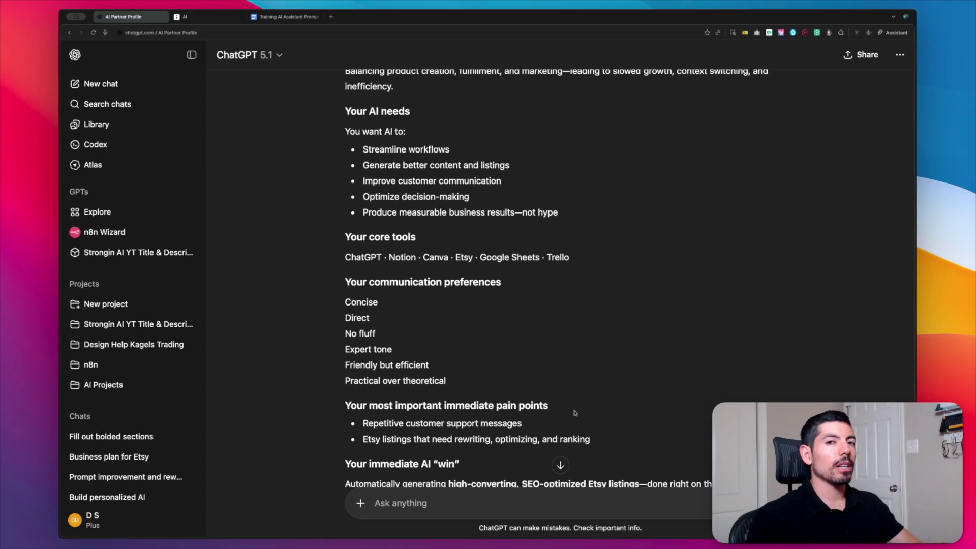
pyautogui.scroll(-7, 468, 409)
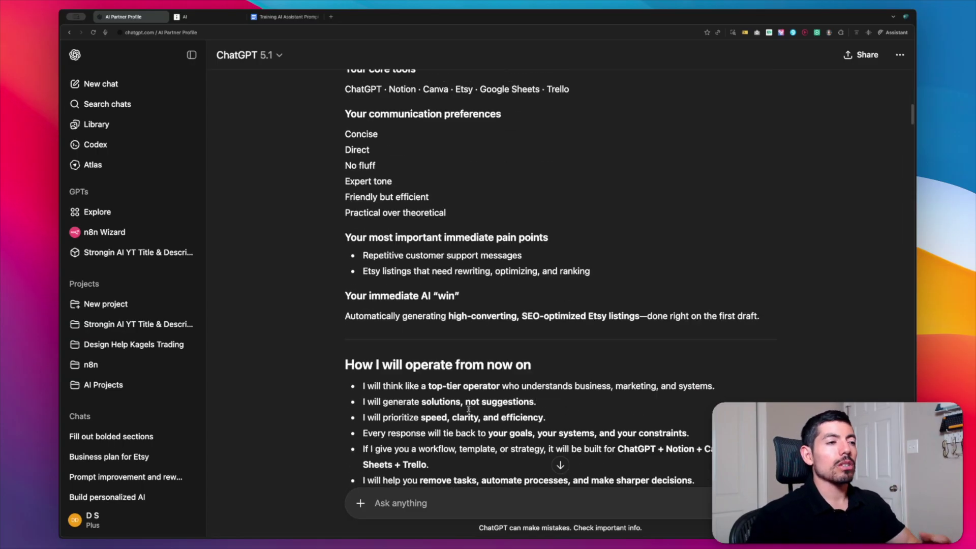
pyautogui.scroll(-1, 468, 409)
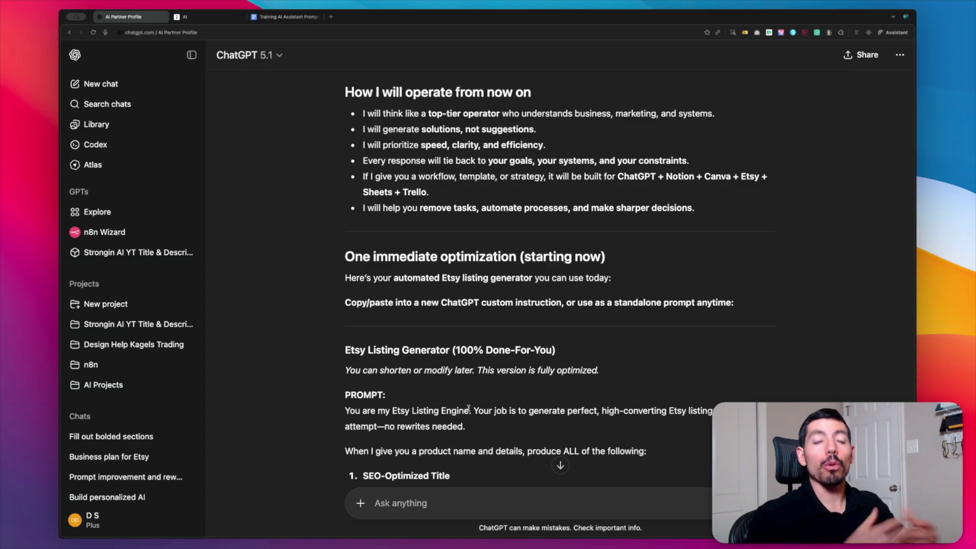
pyautogui.scroll(-7, 480, 409)
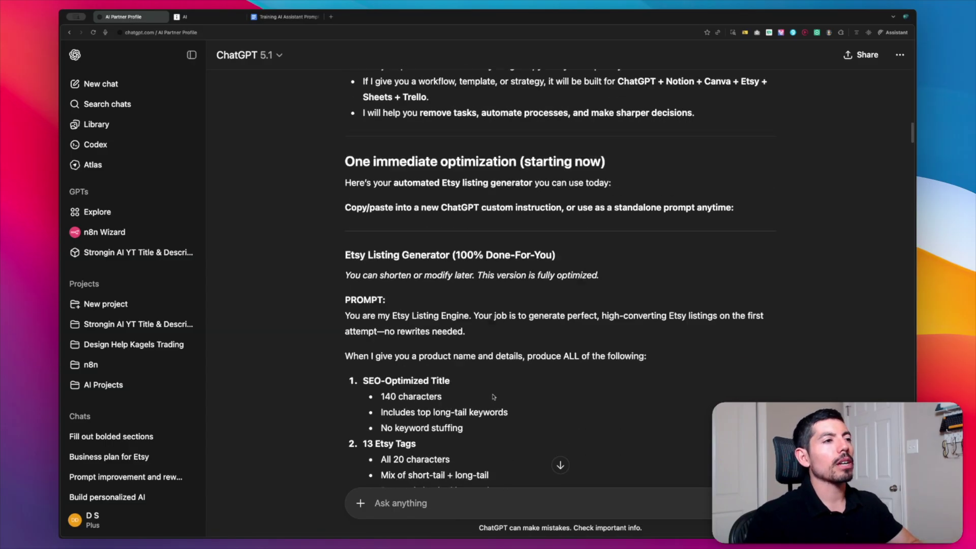
pyautogui.scroll(-15, 494, 391)
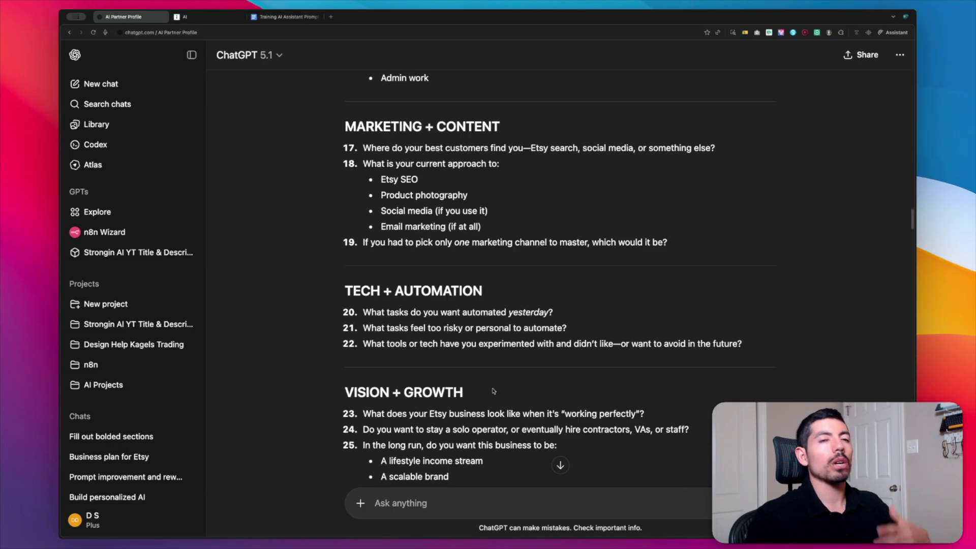
pyautogui.scroll(-5, 493, 390)
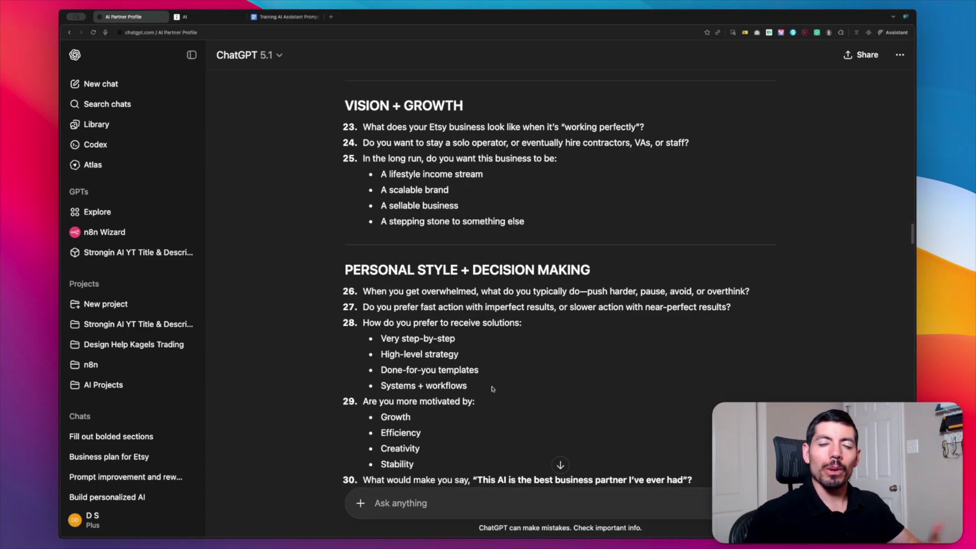
pyautogui.scroll(-2, 493, 390)
pyautogui.scroll(-20, 493, 389)
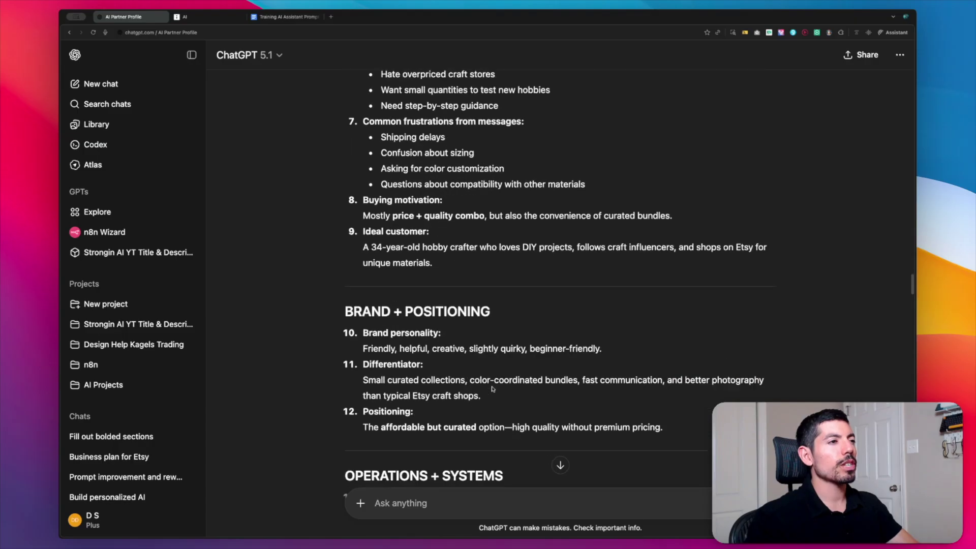
pyautogui.scroll(-10, 377, 205)
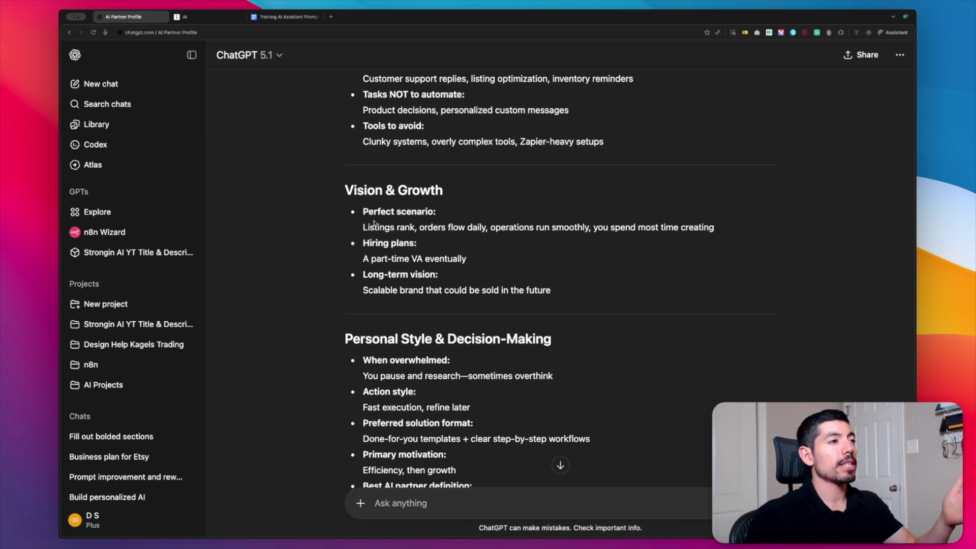
pyautogui.moveTo(343, 183); pyautogui.dragTo(515, 458)
pyautogui.click(516, 458)
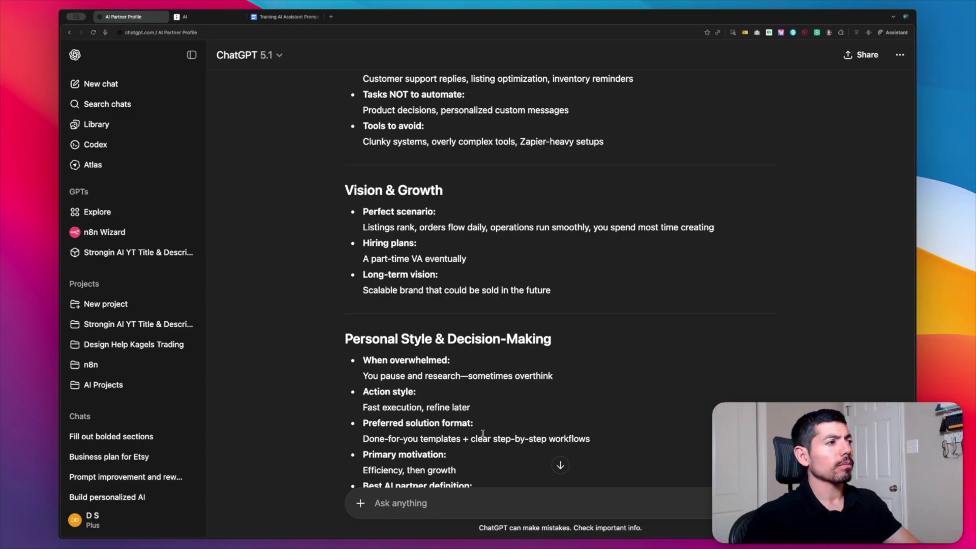
# Create a new project named "Etsy Store Business Helper".
pyautogui.click(113, 306)
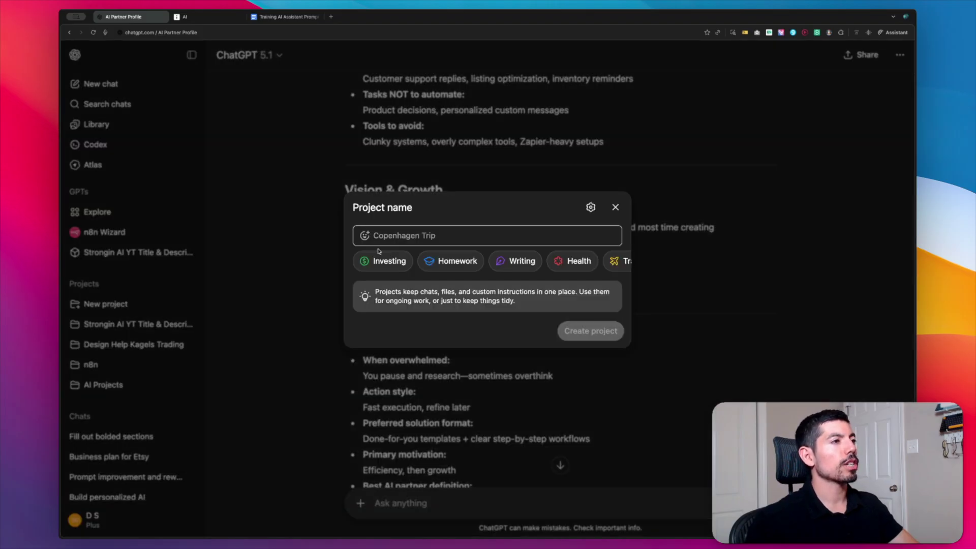
pyautogui.write('E')
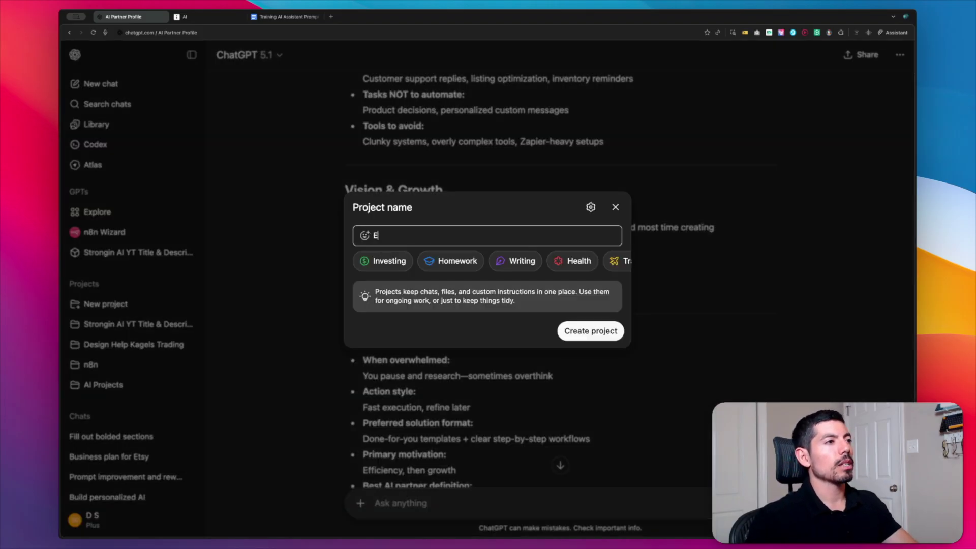
pyautogui.write('tsy S')
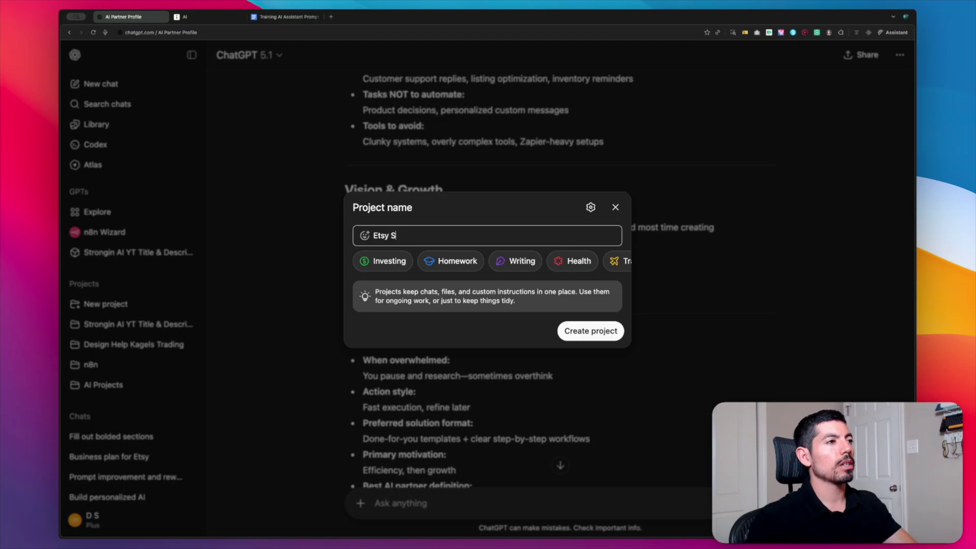
pyautogui.write('to')
pyautogui.press('BackSpace')
pyautogui.write('tore Business Helper')
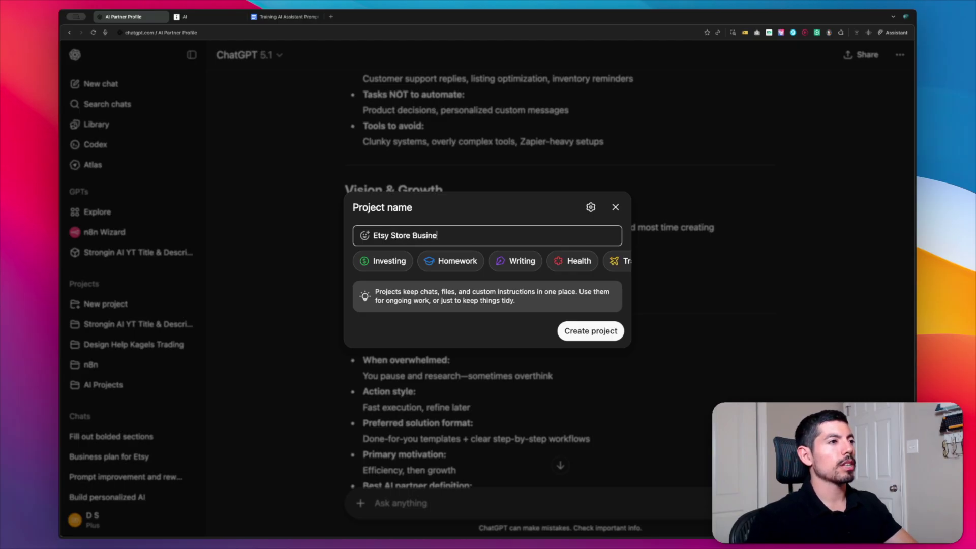
pyautogui.click(603, 332)
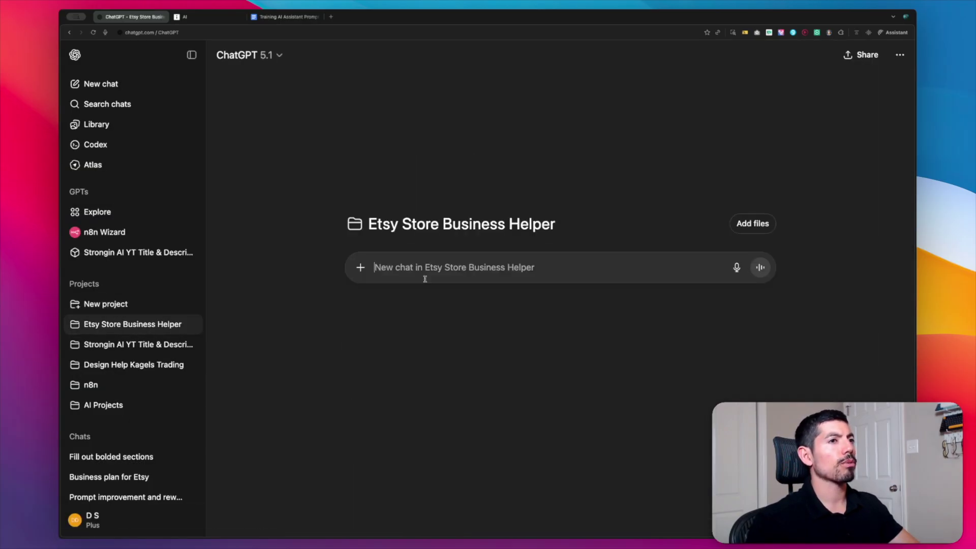
# Look at the Etsy Store Business Helper project's file area and its instructions editor, leaving both empty.
pyautogui.click(749, 225)
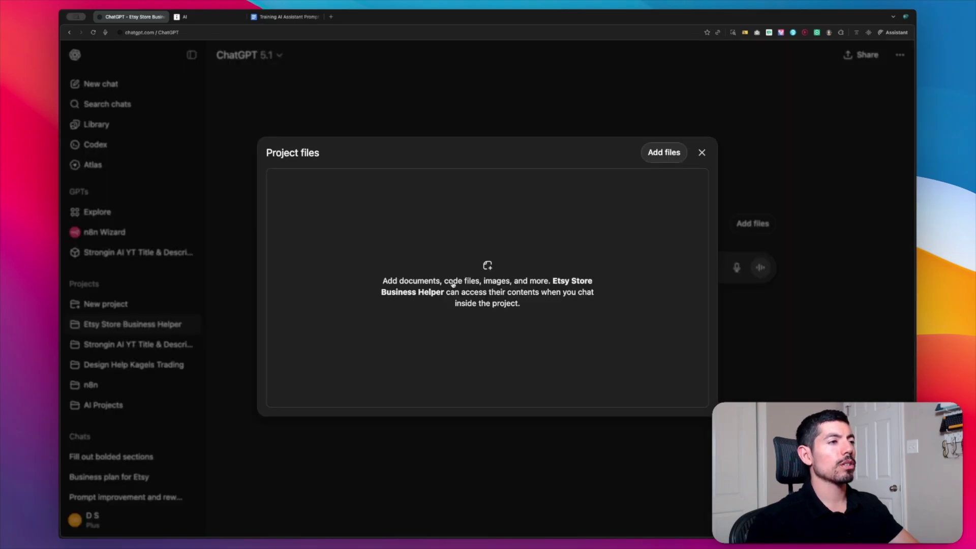
pyautogui.click(702, 153)
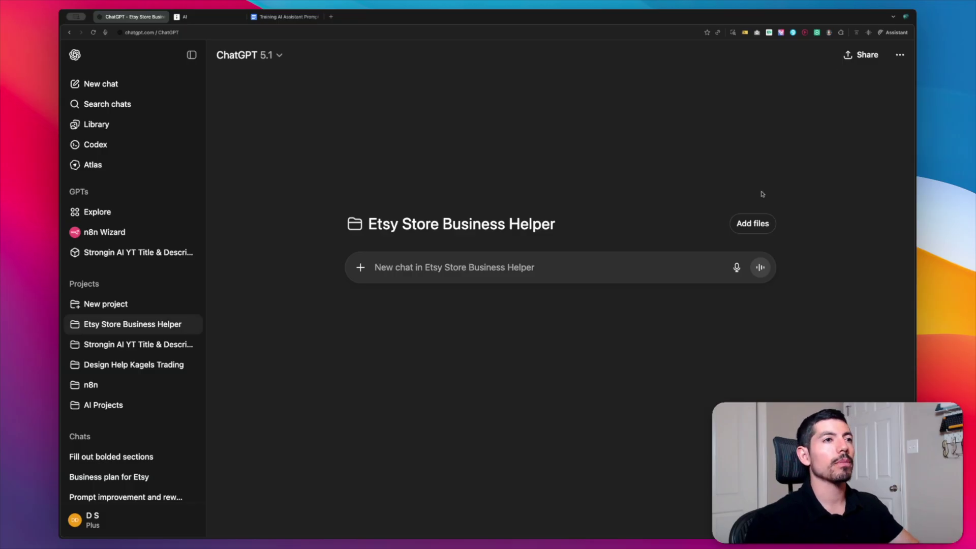
pyautogui.click(899, 56)
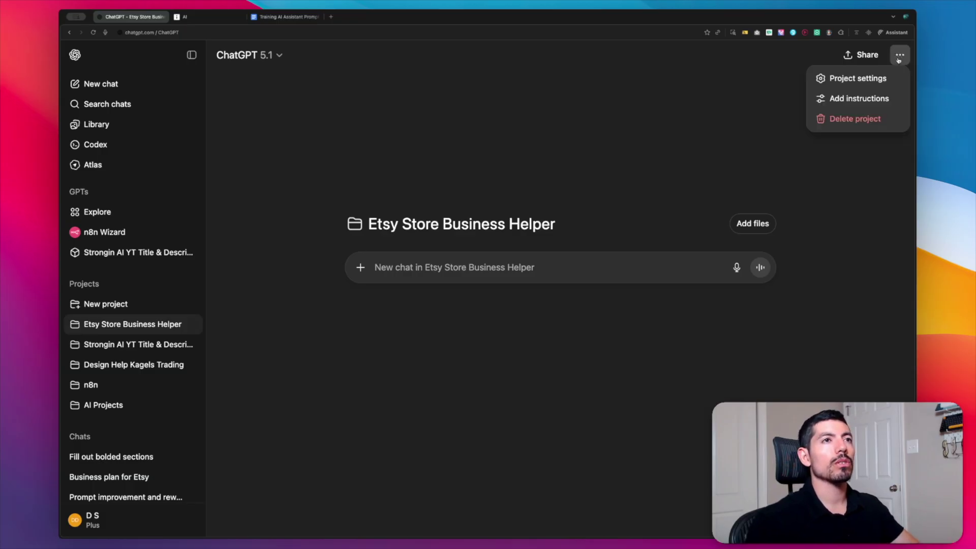
pyautogui.click(861, 98)
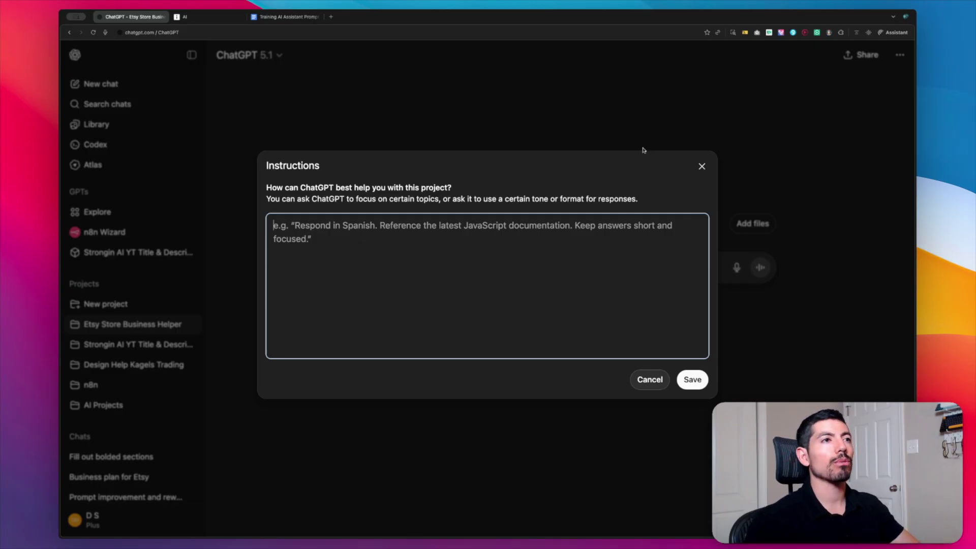
pyautogui.click(700, 167)
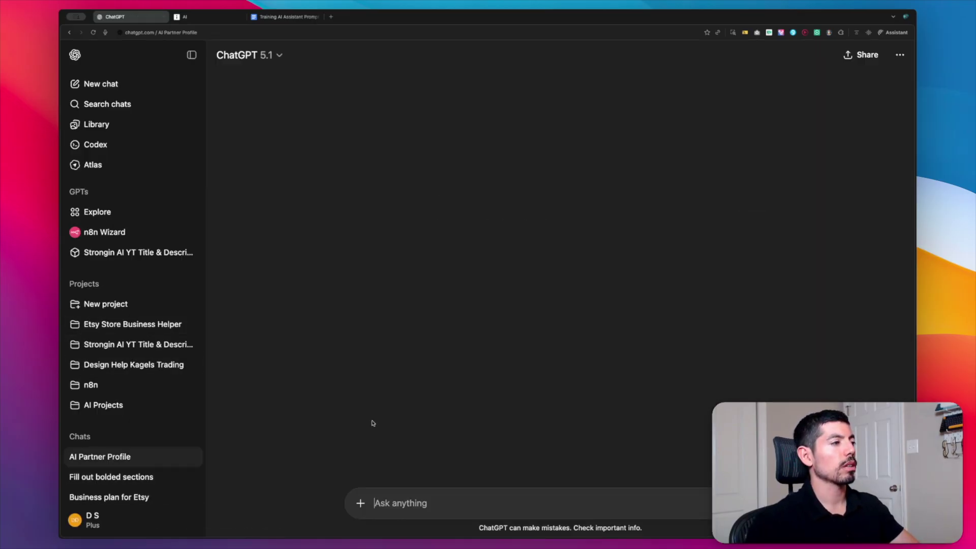
# Copy the combined profile from the AI Partner Profile chat into the Etsy Store Business Helper project's instructions and save them.
pyautogui.scroll(15, 402, 425)
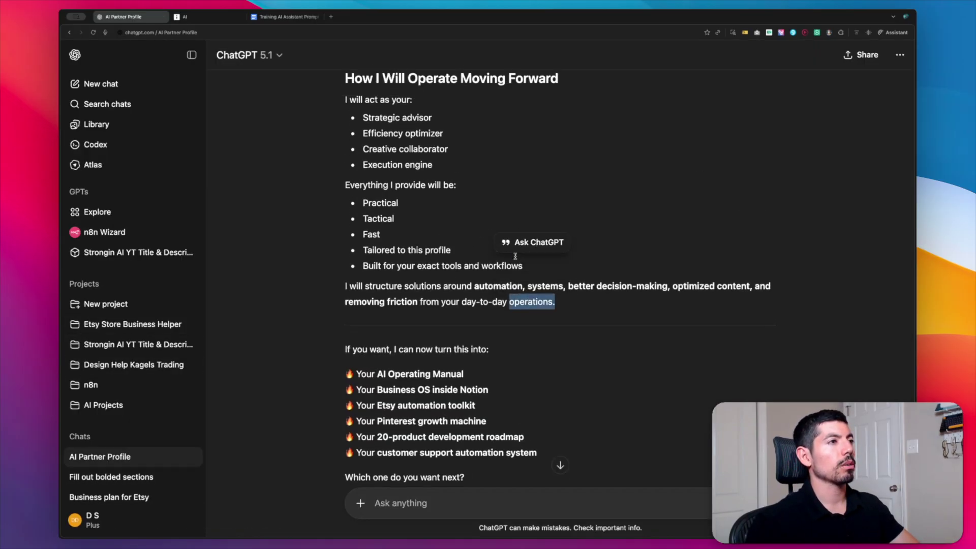
pyautogui.scroll(15, 511, 264)
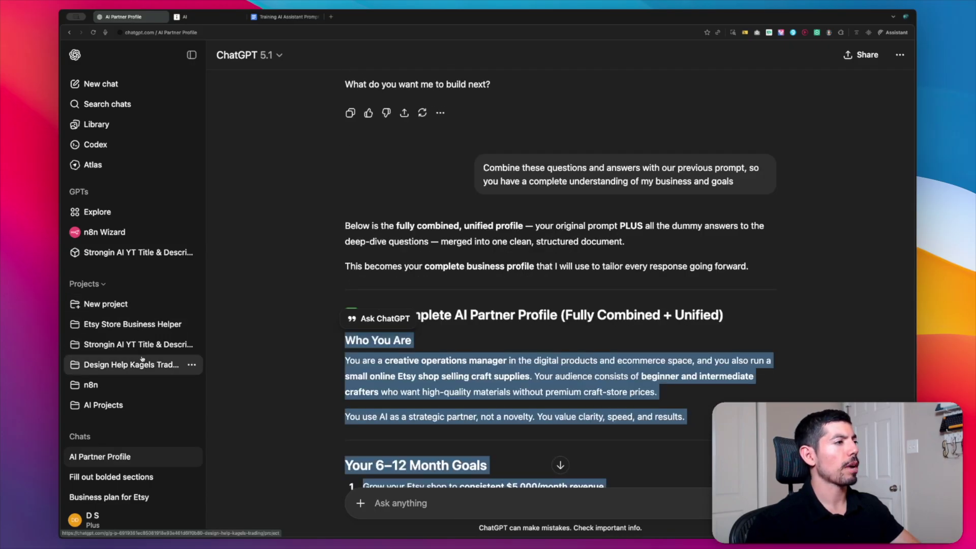
pyautogui.click(131, 324)
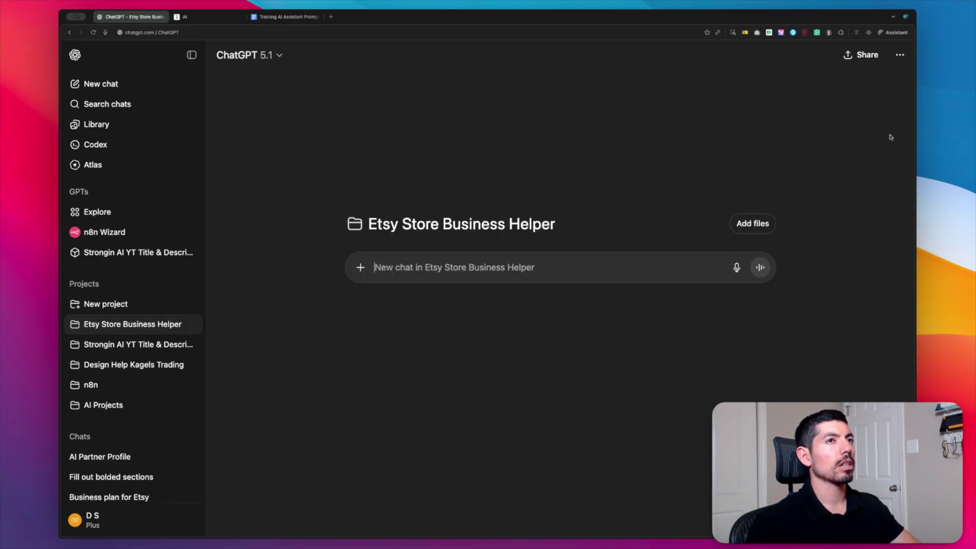
pyautogui.click(899, 54)
pyautogui.click(847, 97)
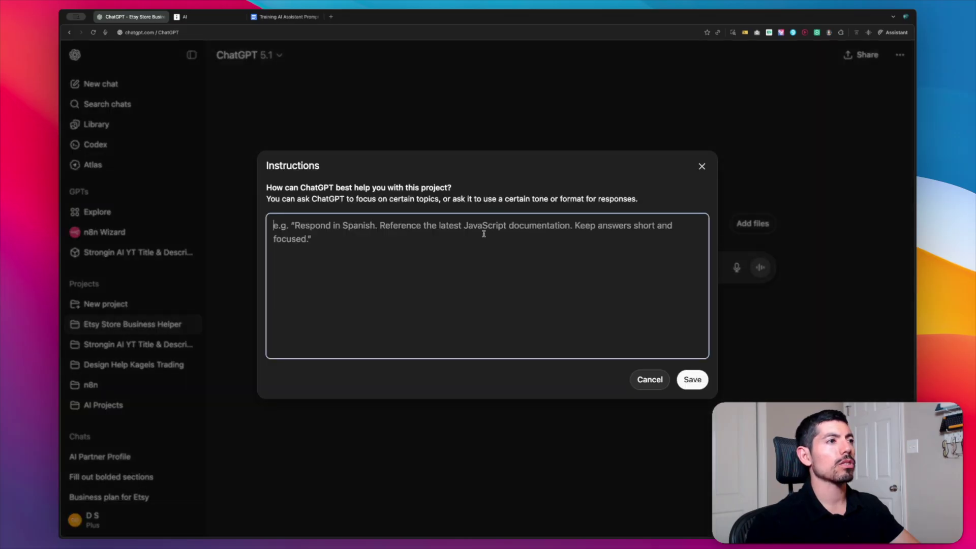
pyautogui.press('super+v')
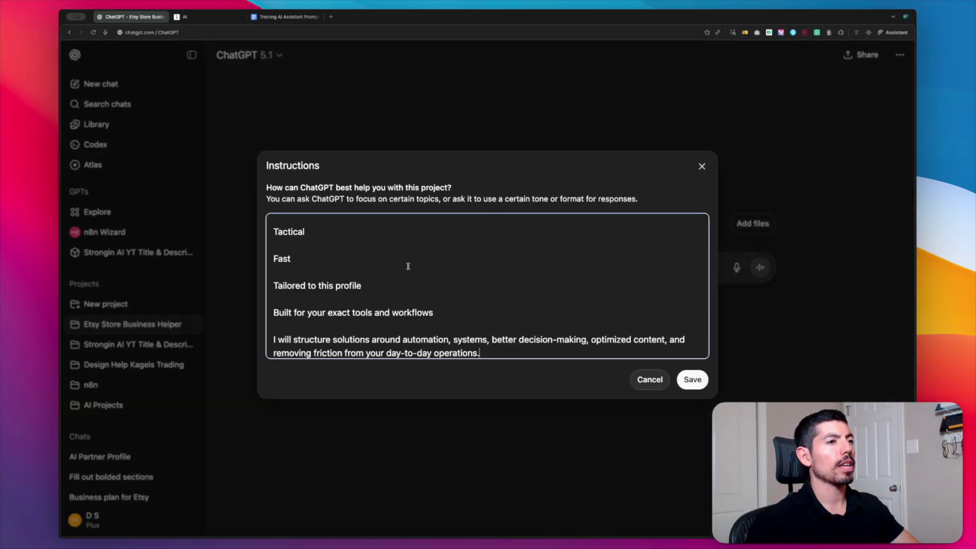
pyautogui.click(681, 381)
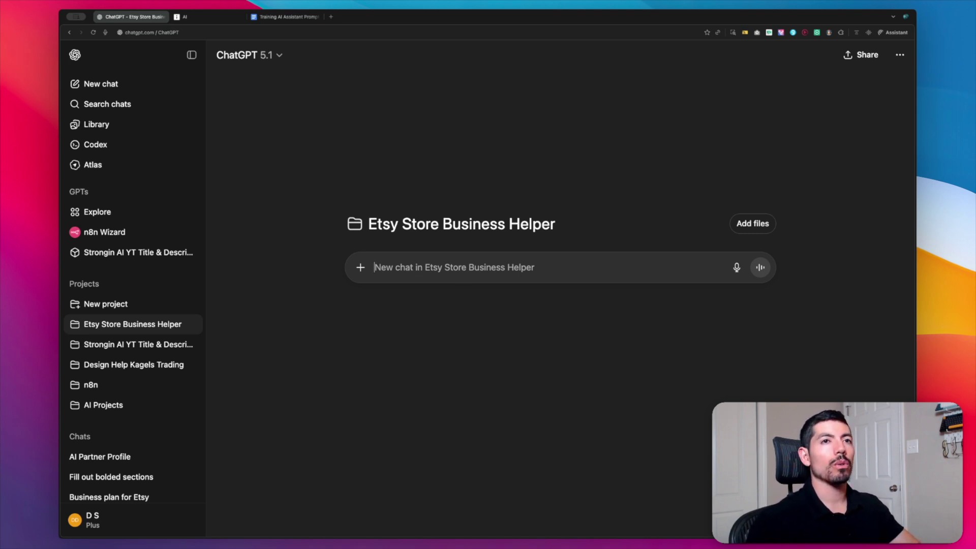
# Draft a project chat prompt asking, based on everything known, for 3 to 5 questions I haven't thought of when giving an idea (blindspots, risks, issues).
pyautogui.write('Based on ')
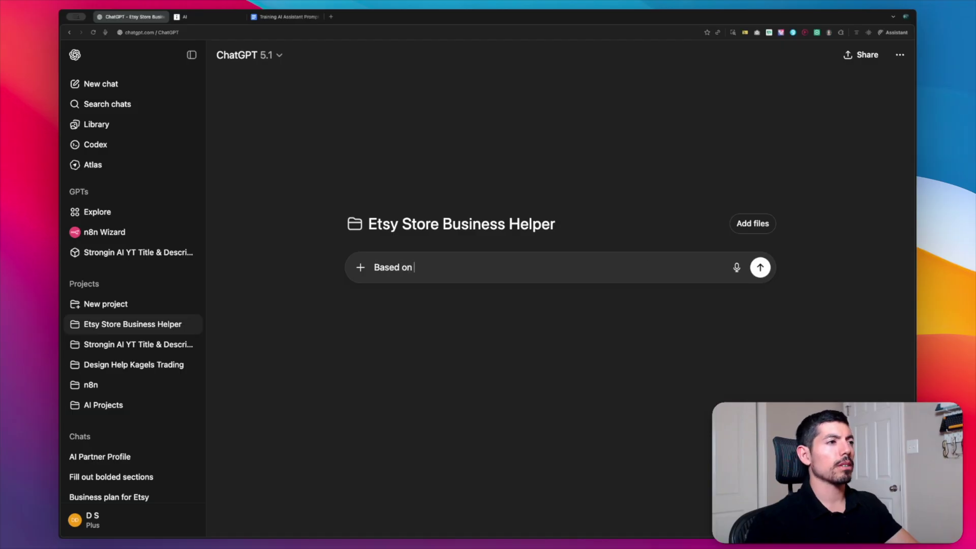
pyautogui.write('everything that you know a')
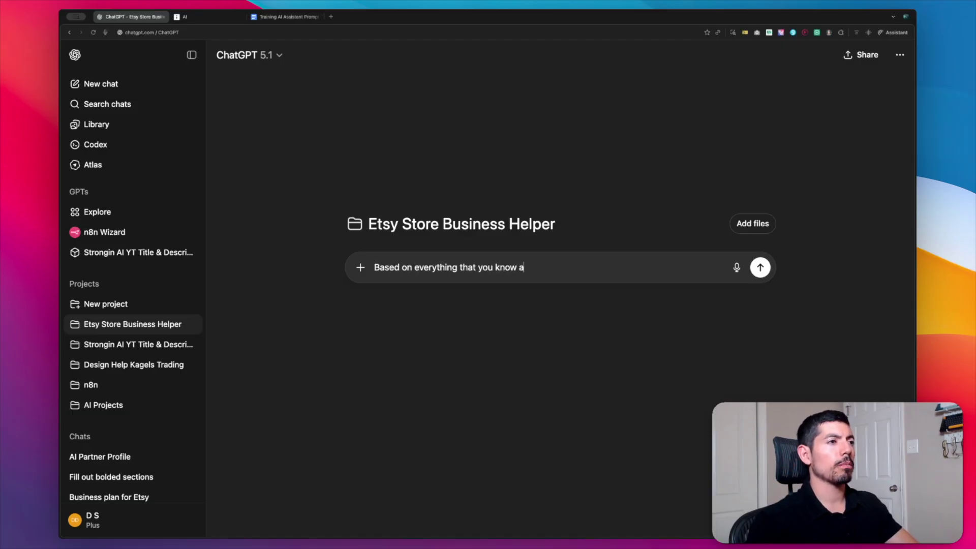
pyautogui.write('bout me, respond with 3 ')
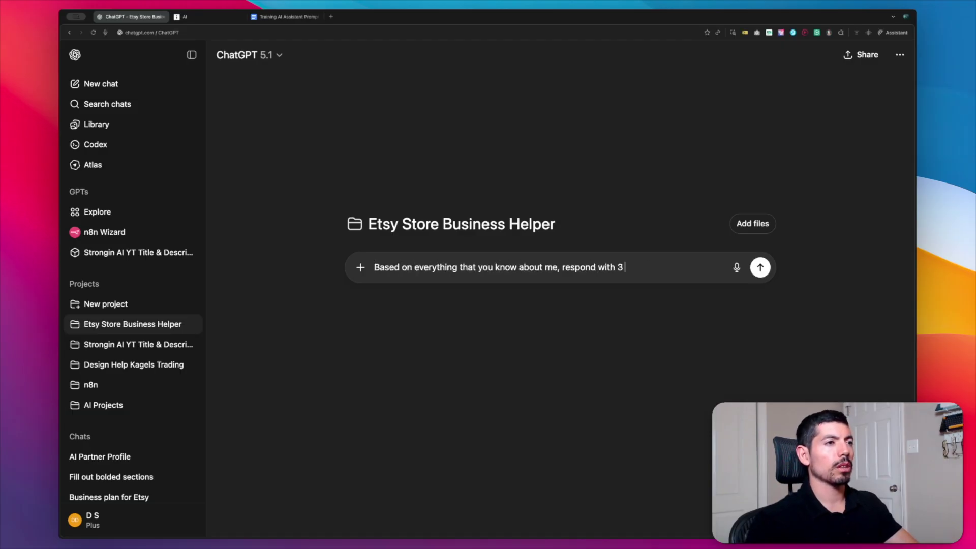
pyautogui.write('to 5 question')
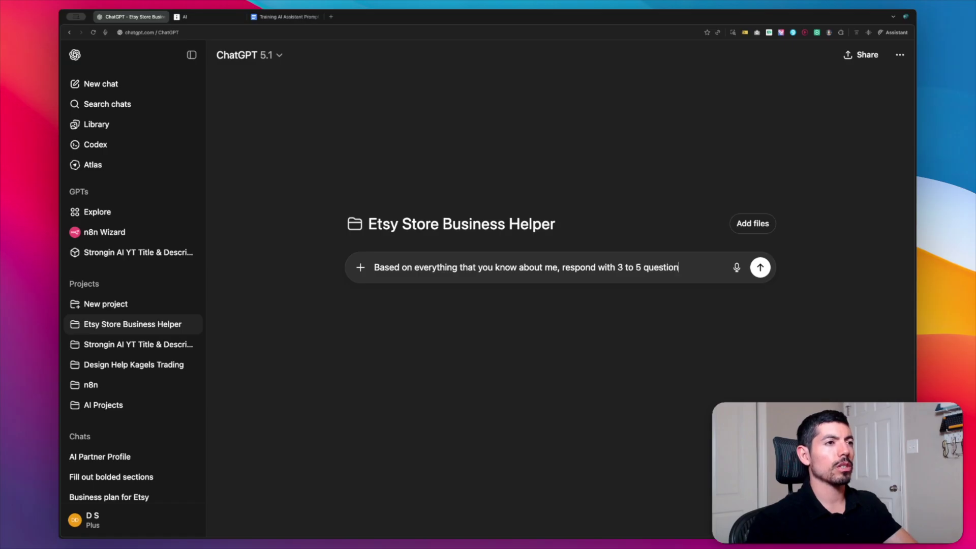
pyautogui.write('s that I hav')
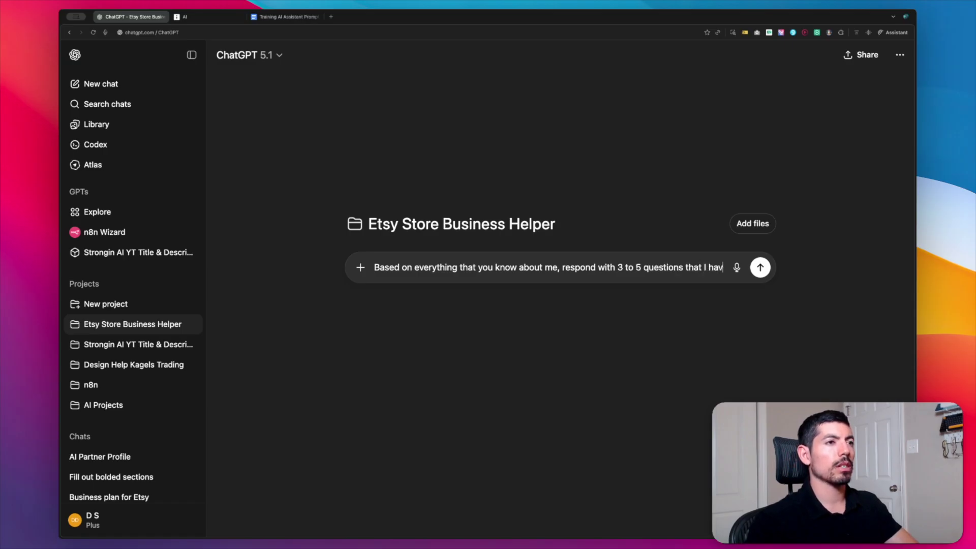
pyautogui.write("en't throught")
pyautogui.hotkey('alt', 'BackSpace')
pyautogui.write('th')
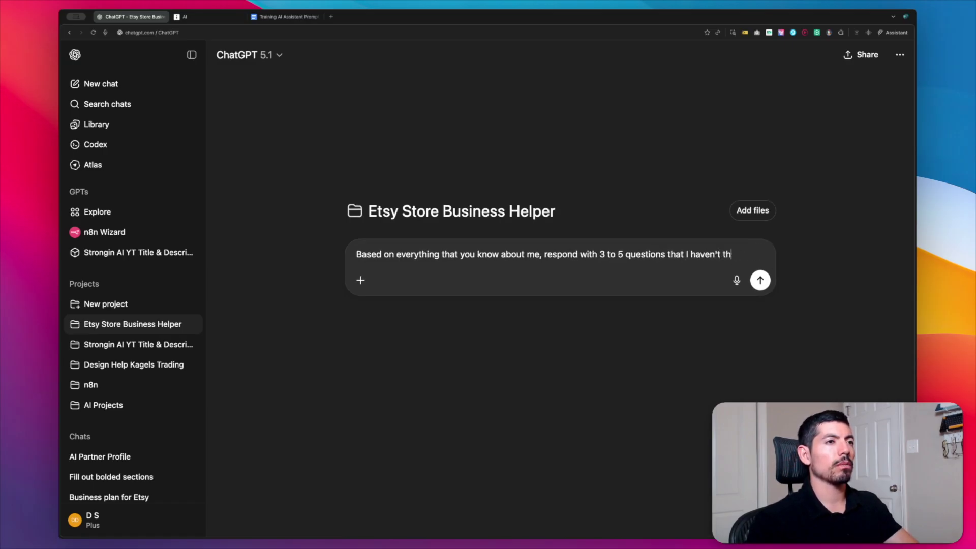
pyautogui.write('ought of when I ')
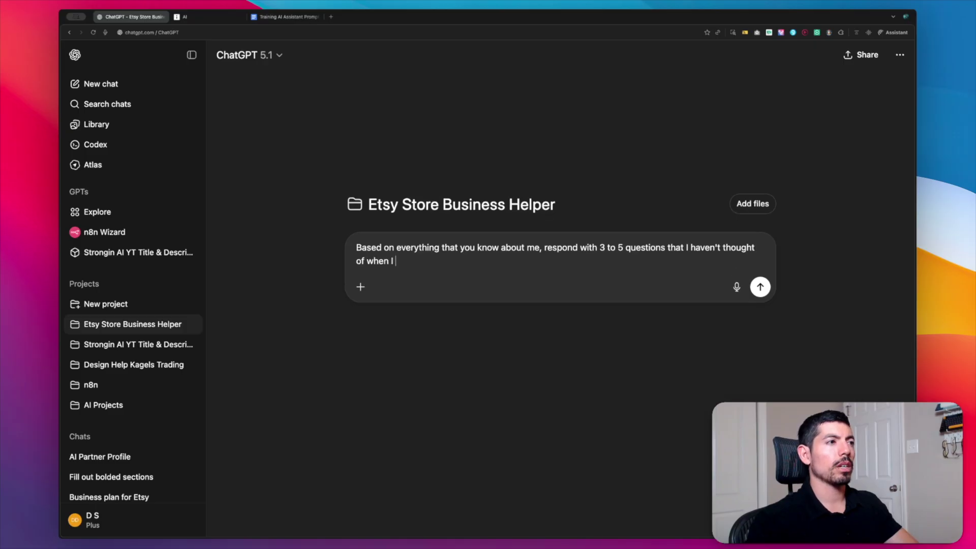
pyautogui.write('give you an')
pyautogui.write('id')
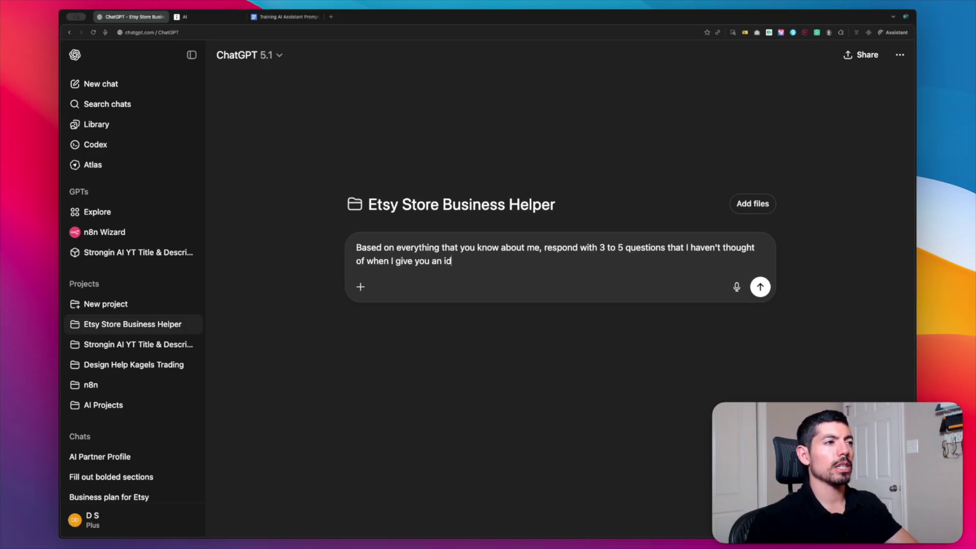
pyautogui.write('ea. (blingspots, risks, issues_')
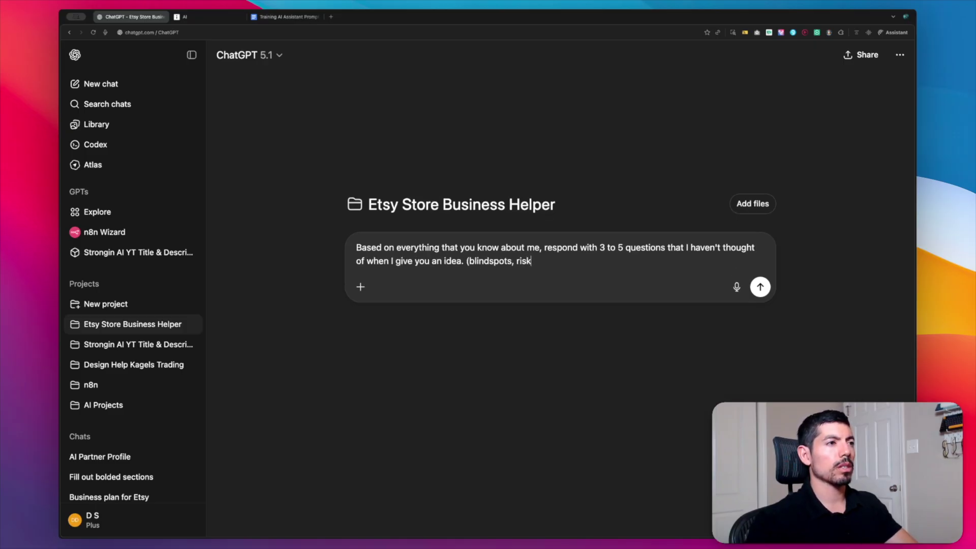
pyautogui.hotkey('shift', 'Return')
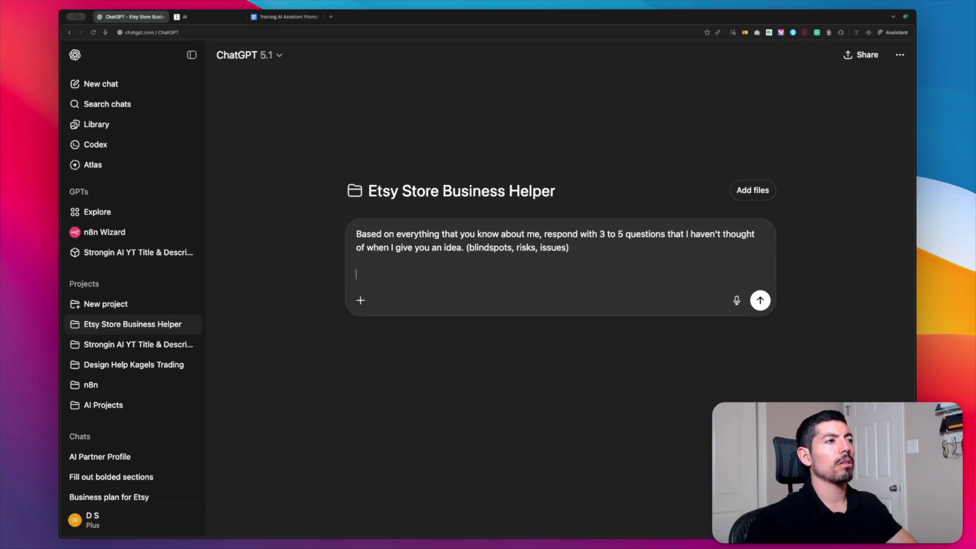
# Add the idea "I want to open up another etsy store similar to the one i have now to capture a different target audience." and send it.
pyautogui.write('I want to ')
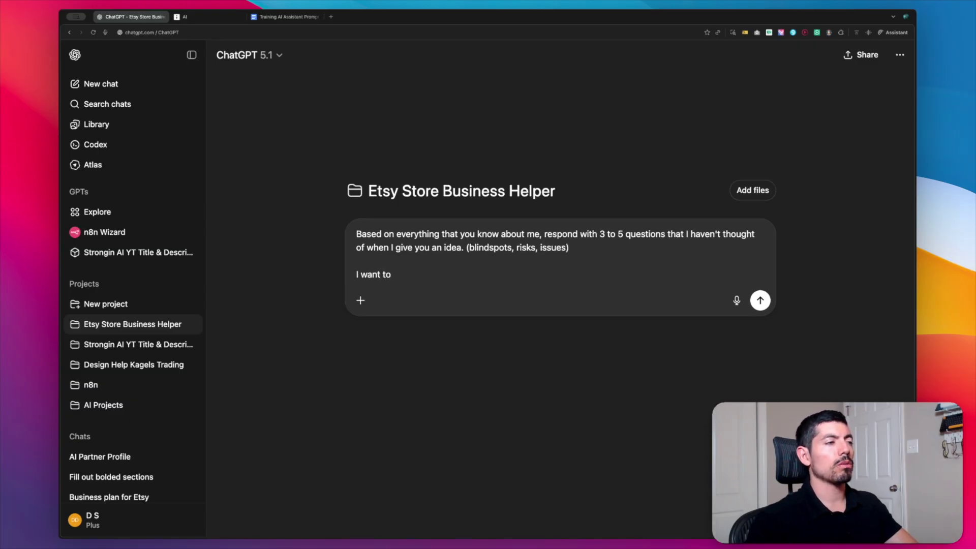
pyautogui.write('open up another')
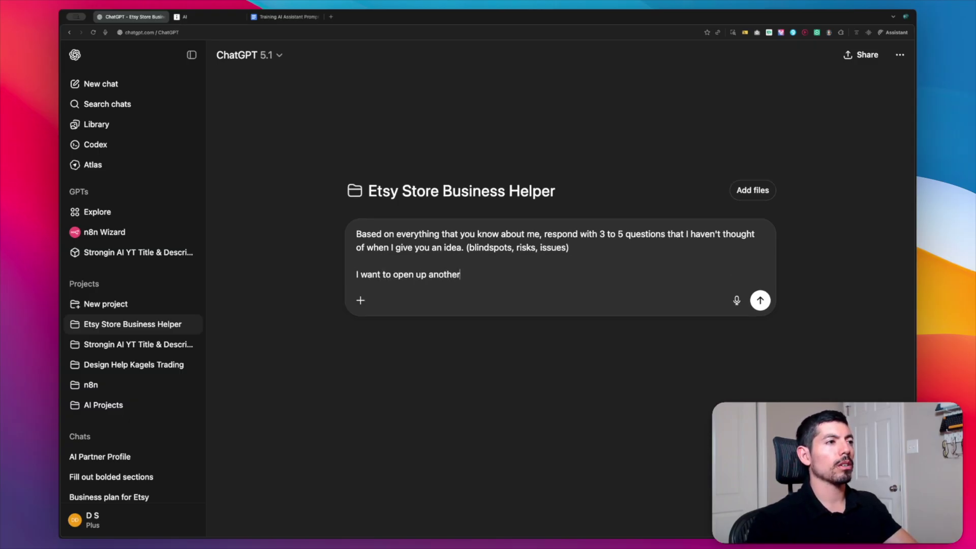
pyautogui.write(' etsy store similar ')
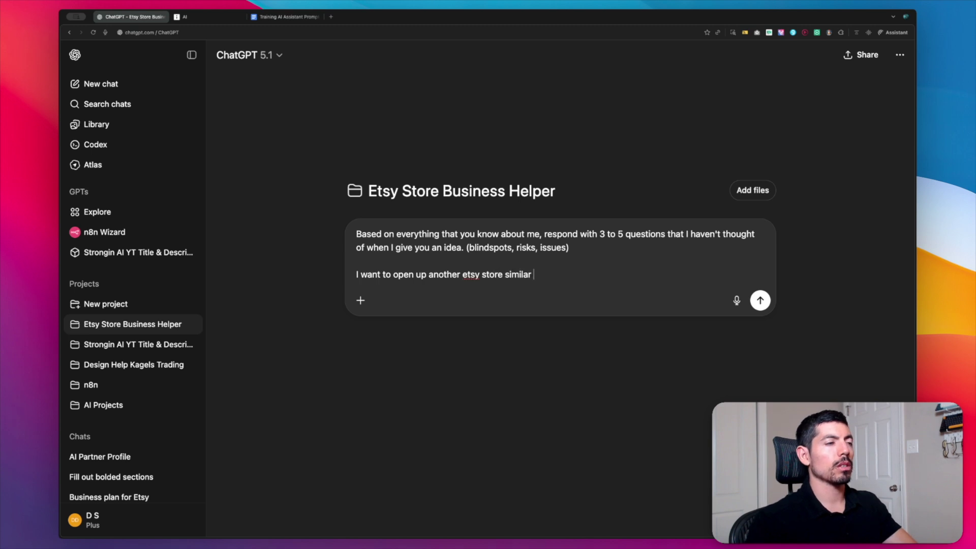
pyautogui.write('to the one i have now to ac')
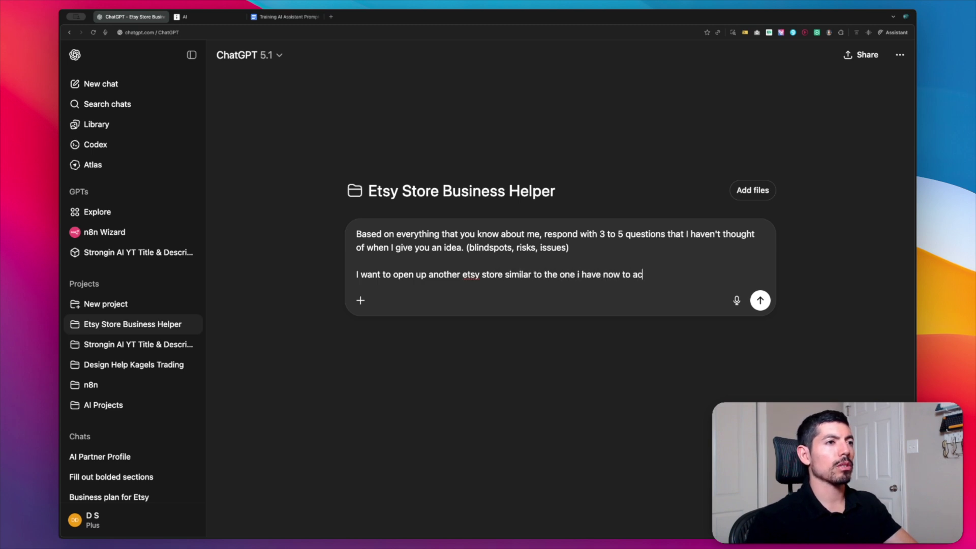
pyautogui.write('apture a different target audience.')
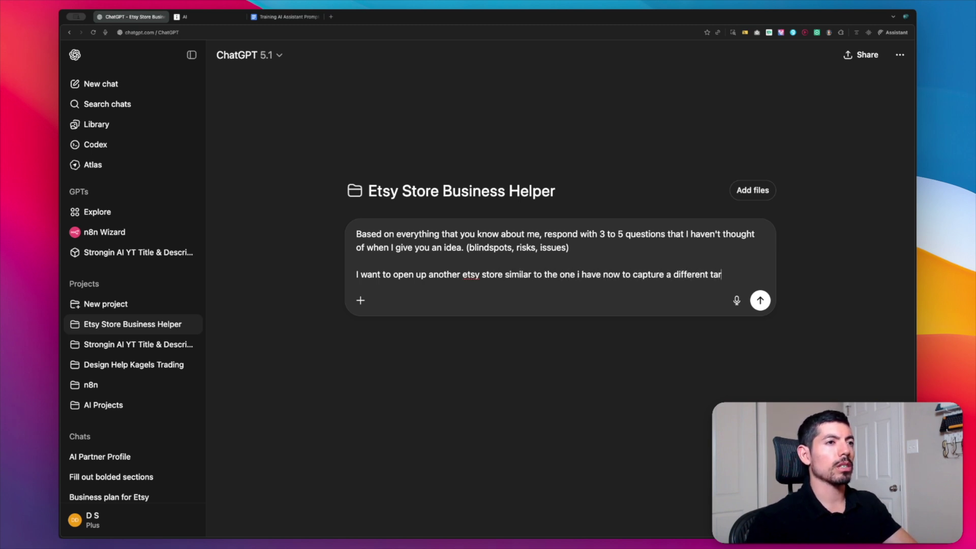
pyautogui.press('Return')
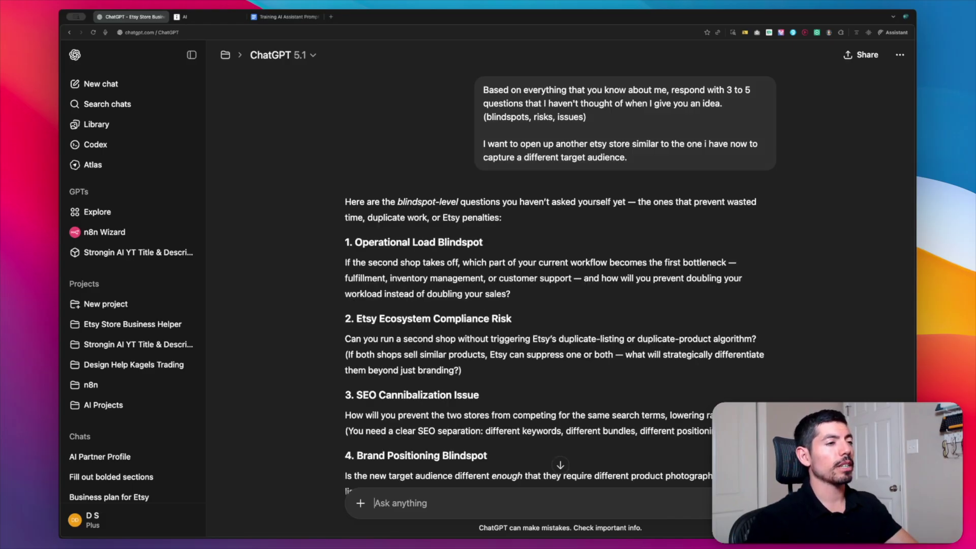
# Edit the sent prompt, inserting "in my niche," after "another etsy store", and resend it.
pyautogui.click(483, 153)
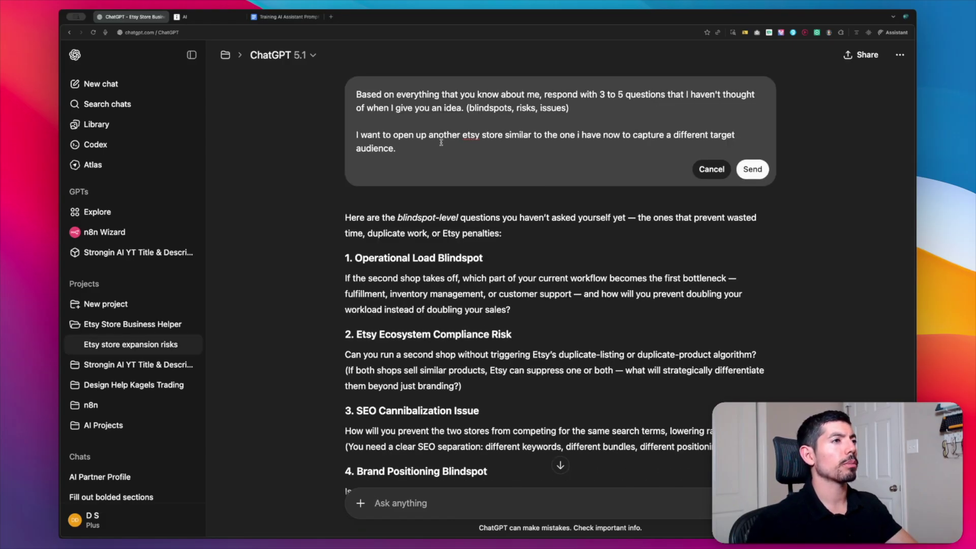
pyautogui.write('in my niche,')
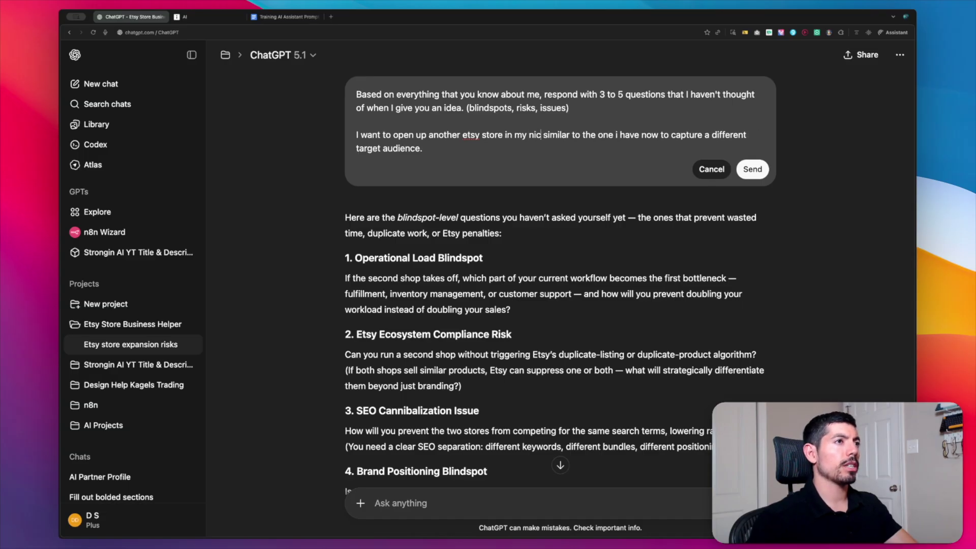
pyautogui.click(753, 170)
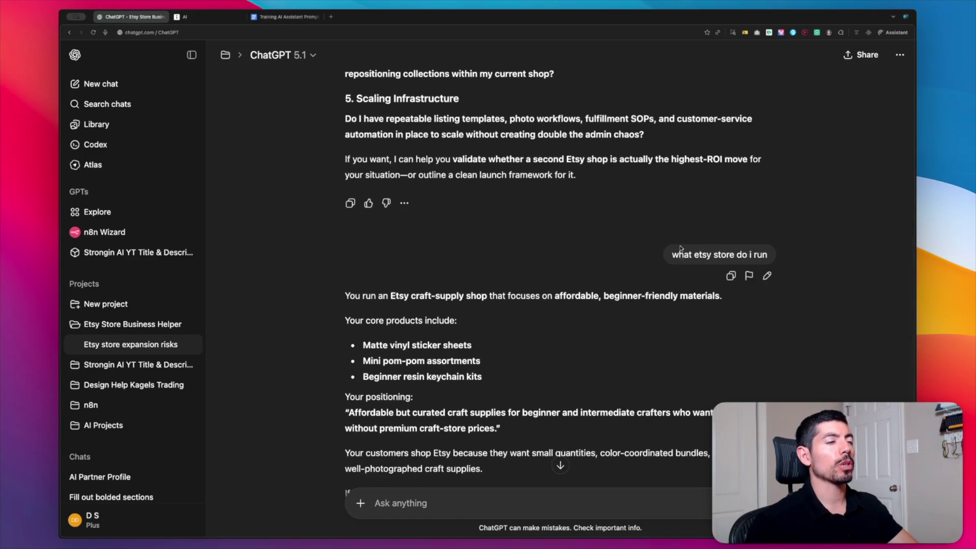
# Examine the reply to "what etsy store do i run" and the blindspot questions about opening a second store.
pyautogui.scroll(-2, 609, 244)
pyautogui.moveTo(392, 228); pyautogui.dragTo(497, 323)
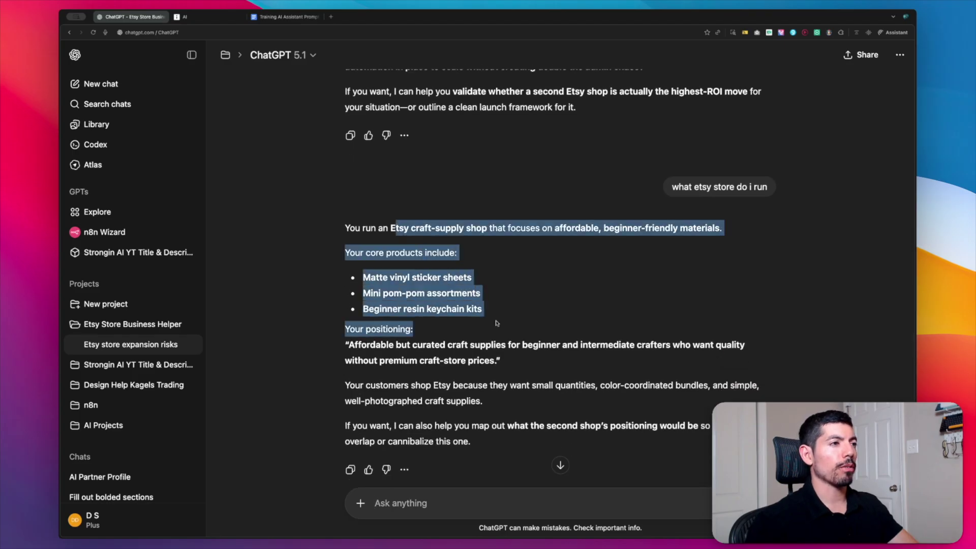
pyautogui.click(493, 315)
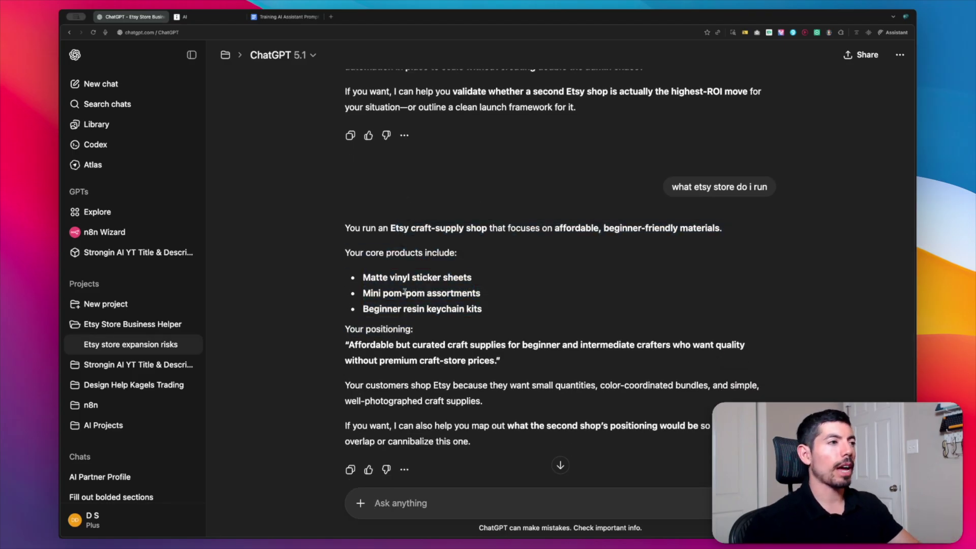
pyautogui.scroll(7, 417, 303)
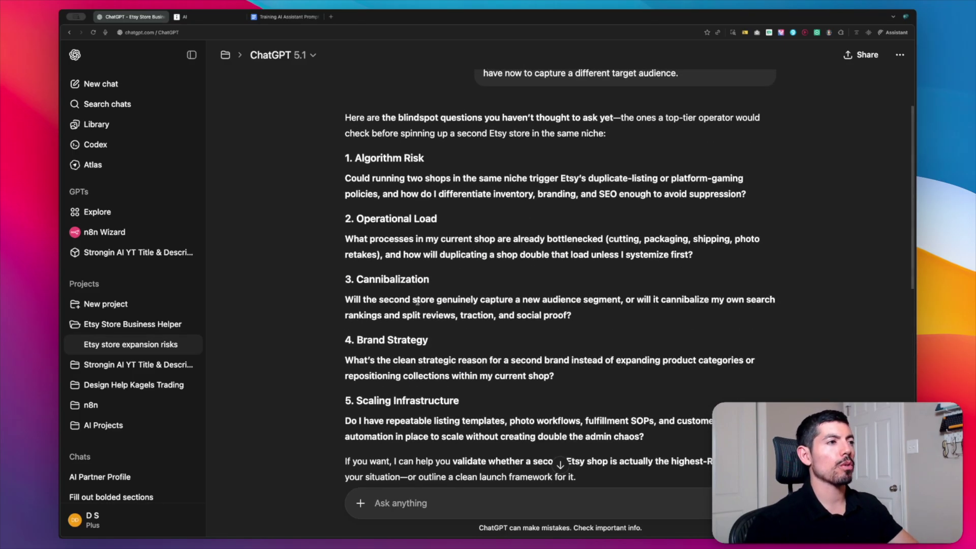
pyautogui.scroll(2, 417, 302)
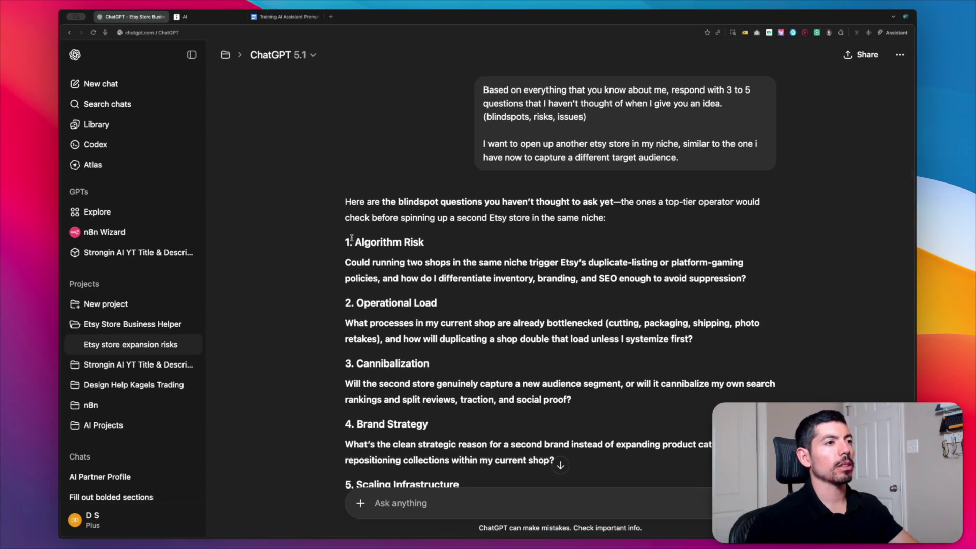
pyautogui.moveTo(351, 238); pyautogui.dragTo(581, 417)
pyautogui.scroll(-2, 514, 351)
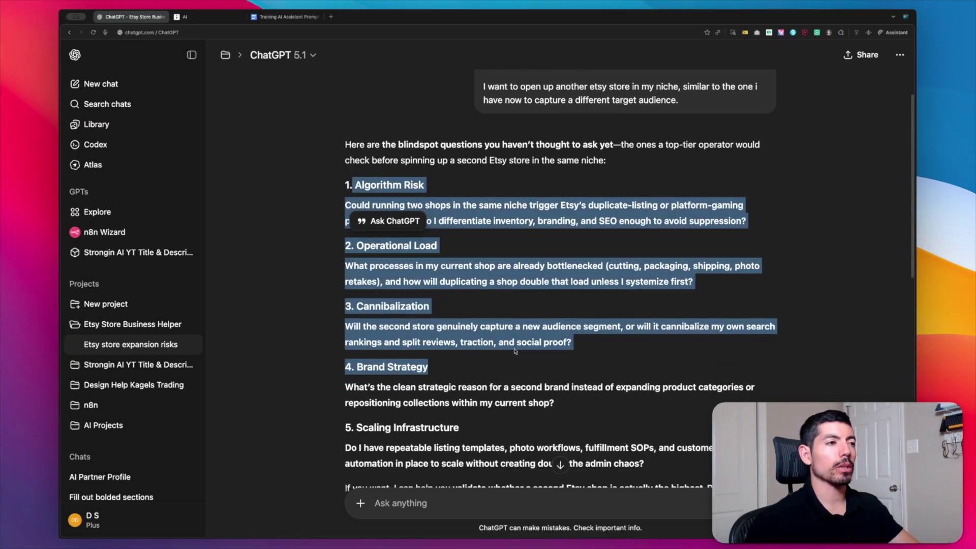
# Send the chat a new idea: "I want to expand my Matte vinyl sticker sheets offerings to include many more designs.".
pyautogui.scroll(-3, 515, 351)
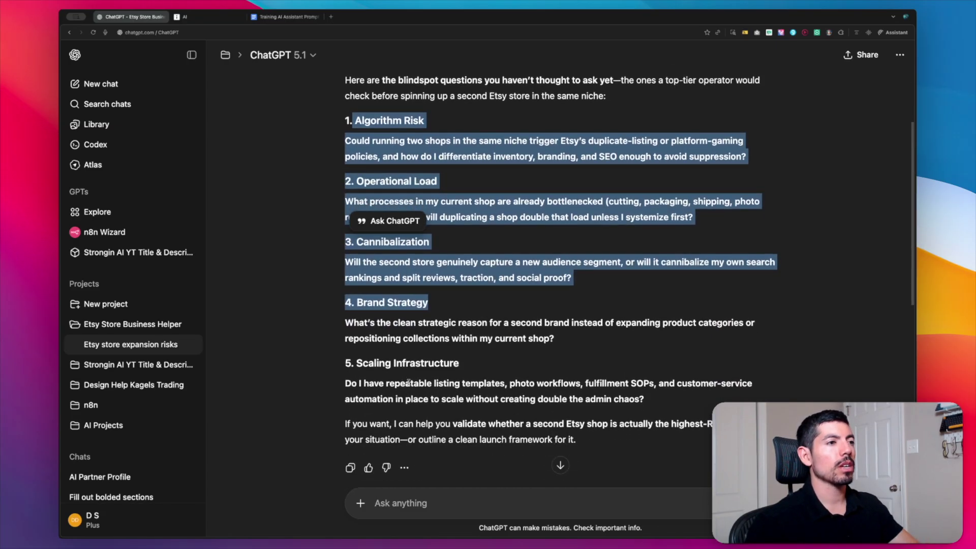
pyautogui.click(410, 381)
pyautogui.scroll(1, 416, 380)
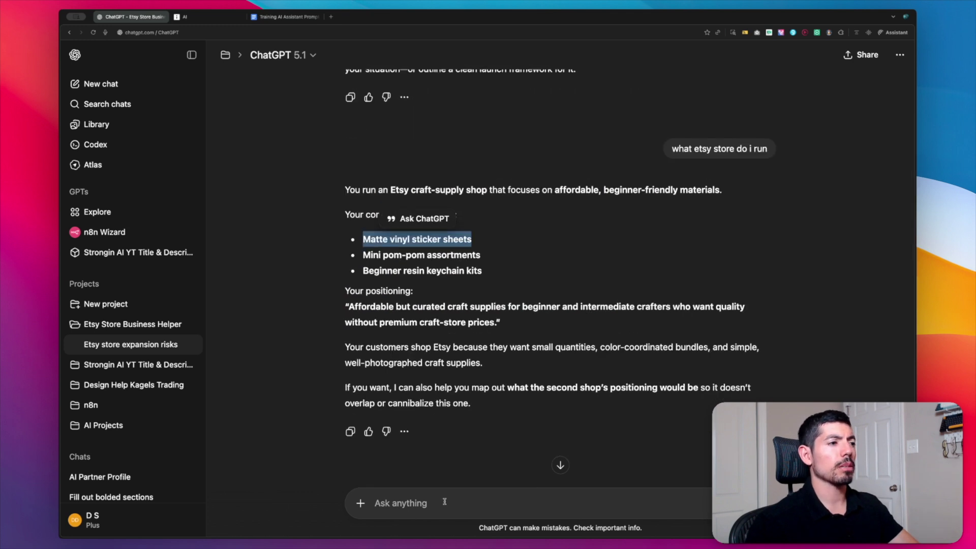
pyautogui.click(376, 503)
pyautogui.write('I w')
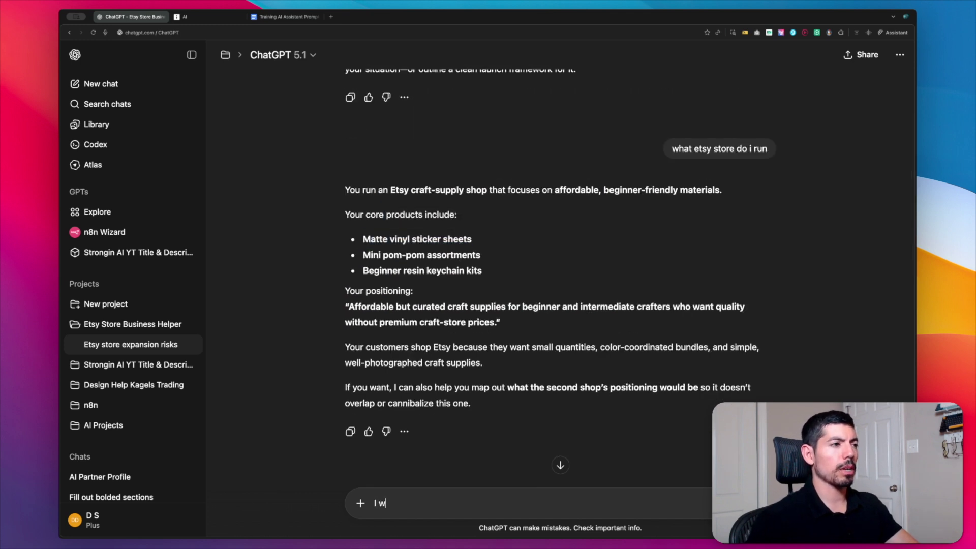
pyautogui.write('ant to expan')
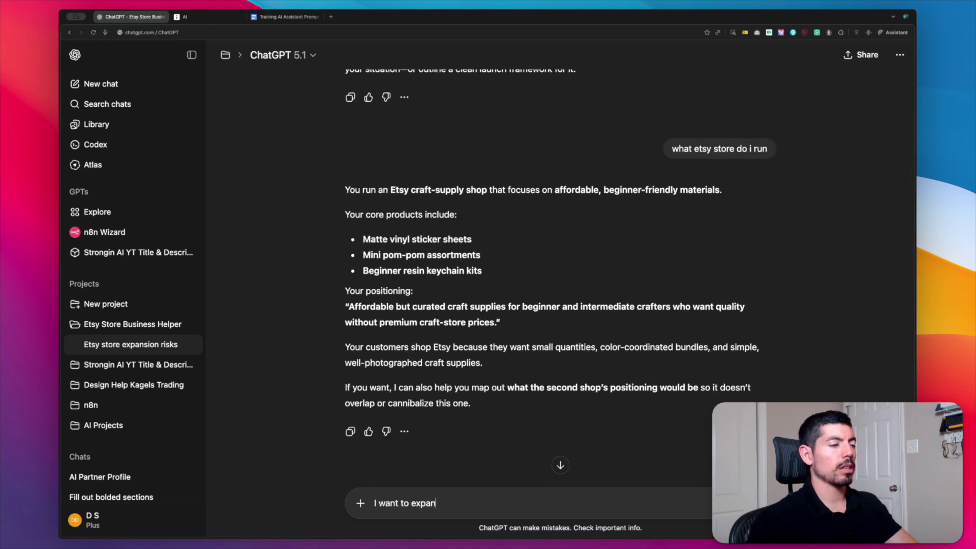
pyautogui.write('d my')
pyautogui.write('Matte vinyl sticker sheets')
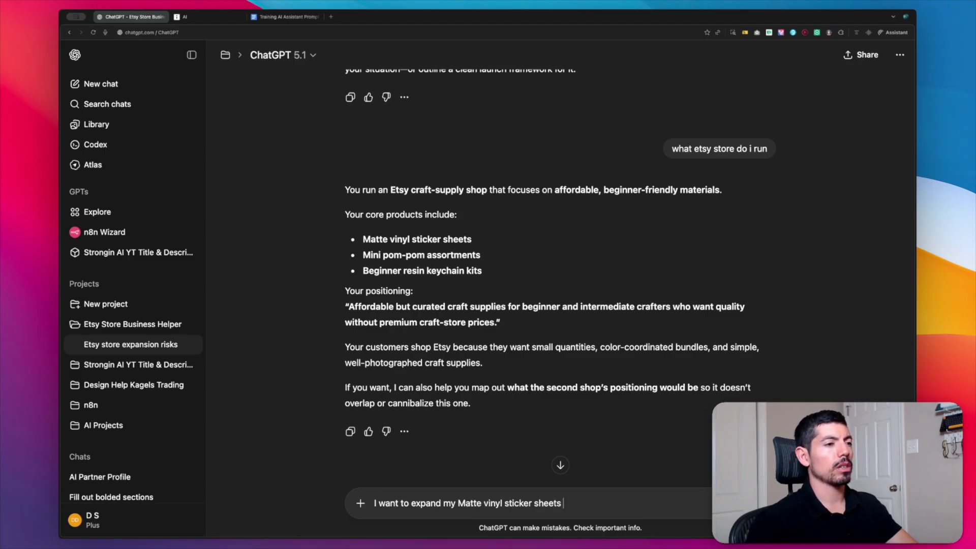
pyautogui.write('offerings')
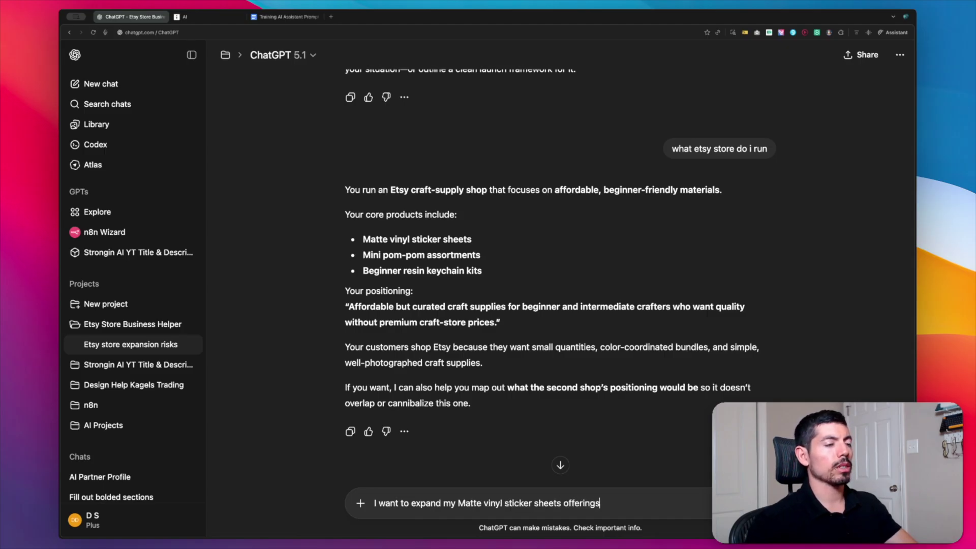
pyautogui.write(' to include many more')
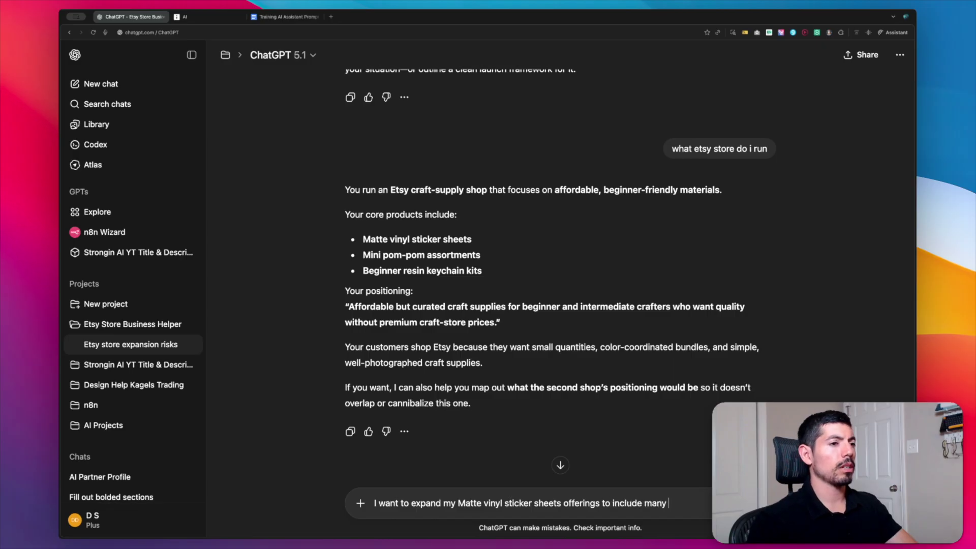
pyautogui.write('designs.')
pyautogui.press('Return')
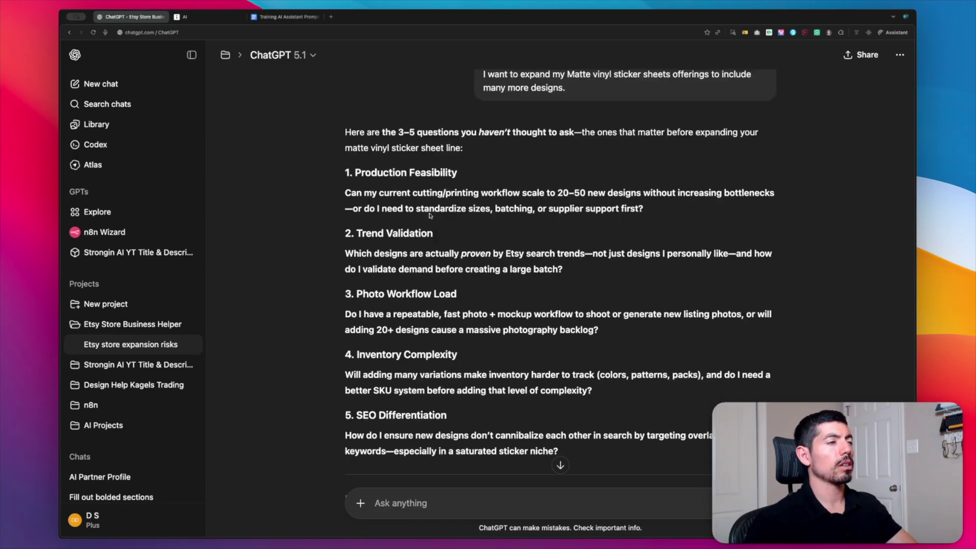
# Read through the blindspot questions in the reply about expanding the matte vinyl sticker sheet line.
pyautogui.moveTo(412, 194); pyautogui.dragTo(472, 196)
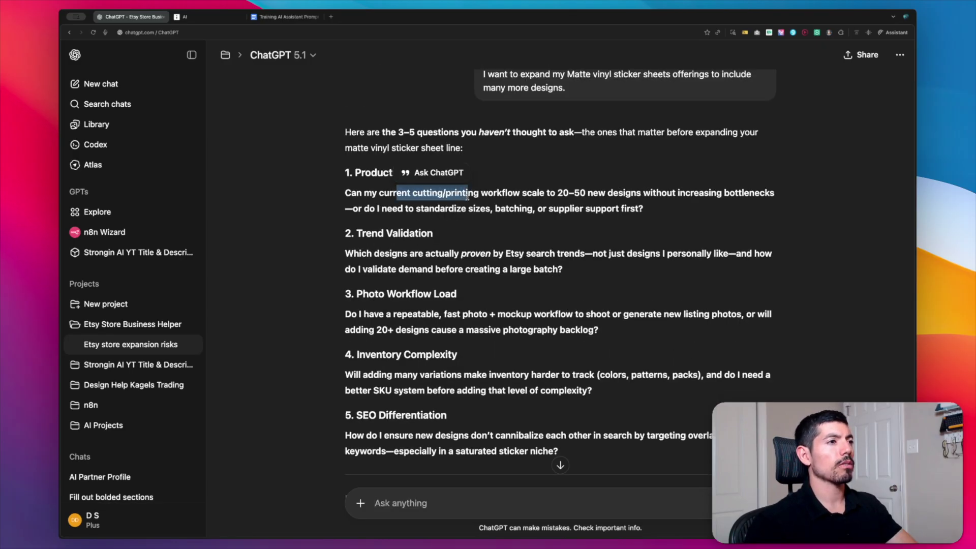
pyautogui.click(470, 202)
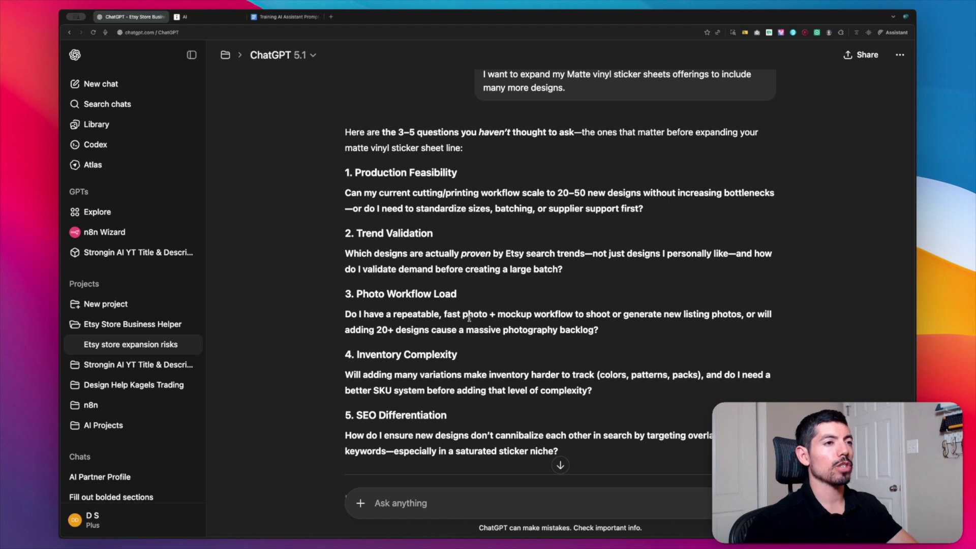
pyautogui.scroll(-2, 469, 317)
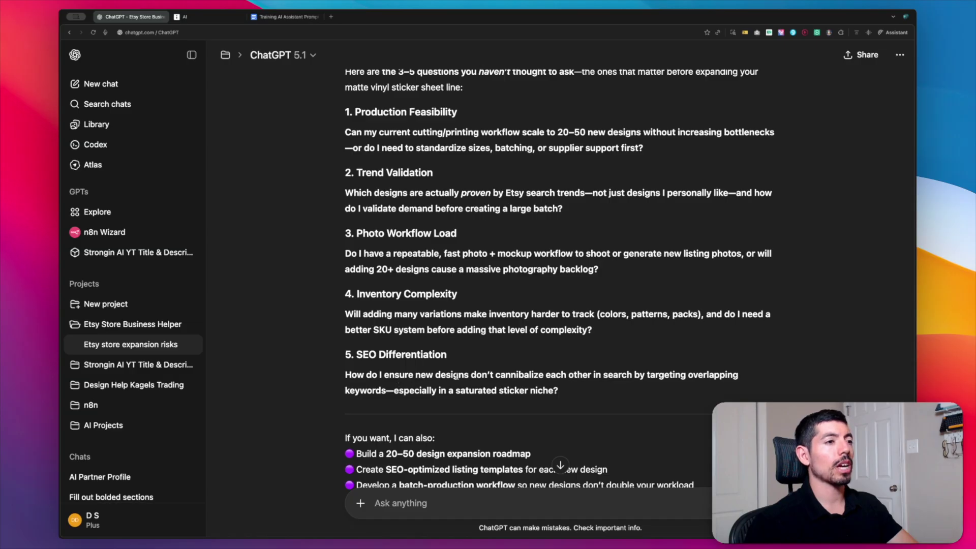
pyautogui.scroll(-1, 405, 360)
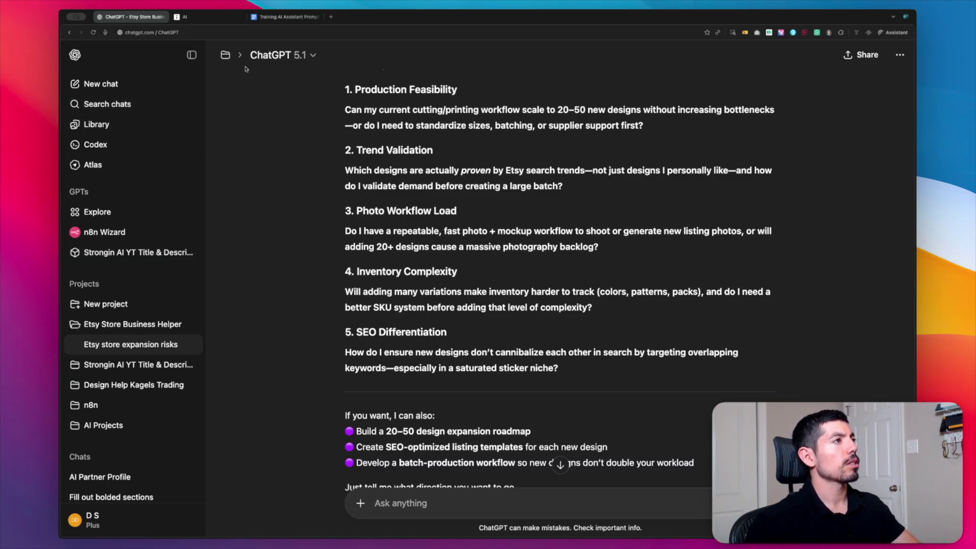
# Start a custom GPT and configure it with the name "Etsy Store Helper" and the description "Helps me with all business operations.".
pyautogui.click(118, 216)
pyautogui.click(879, 53)
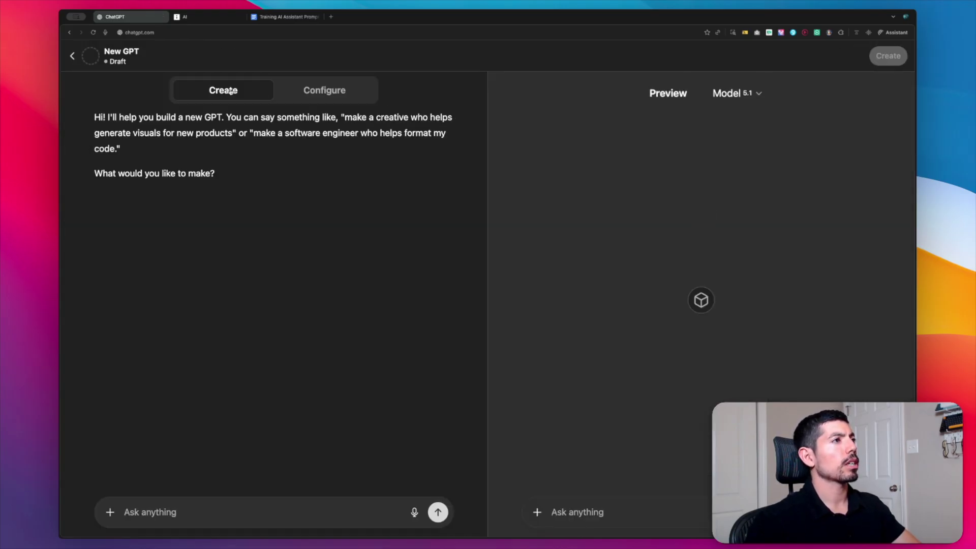
pyautogui.click(320, 90)
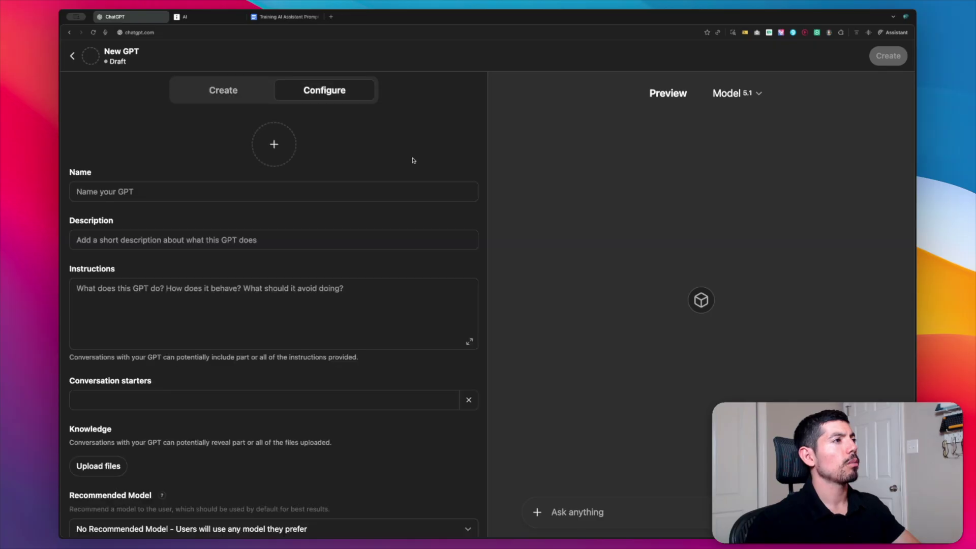
pyautogui.click(211, 190)
pyautogui.write('Etsy Store Helper')
pyautogui.press('Tab')
pyautogui.write('Helps me with all business ')
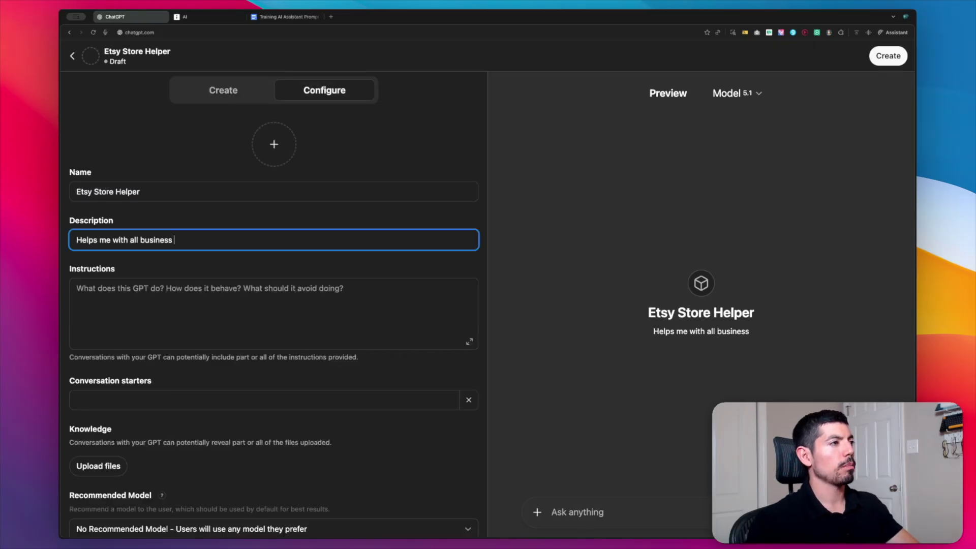
pyautogui.write('operations.')
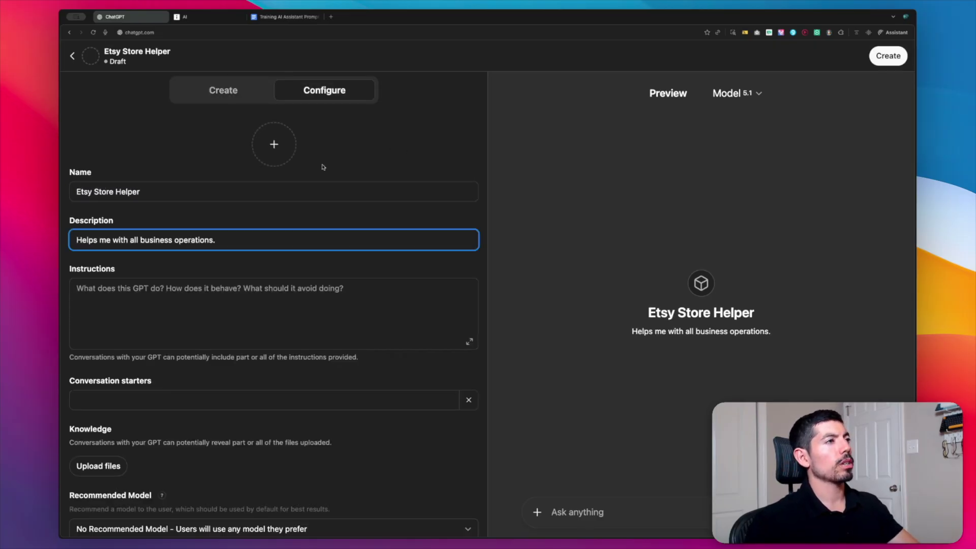
pyautogui.scroll(-1, 350, 219)
pyautogui.scroll(1, 353, 223)
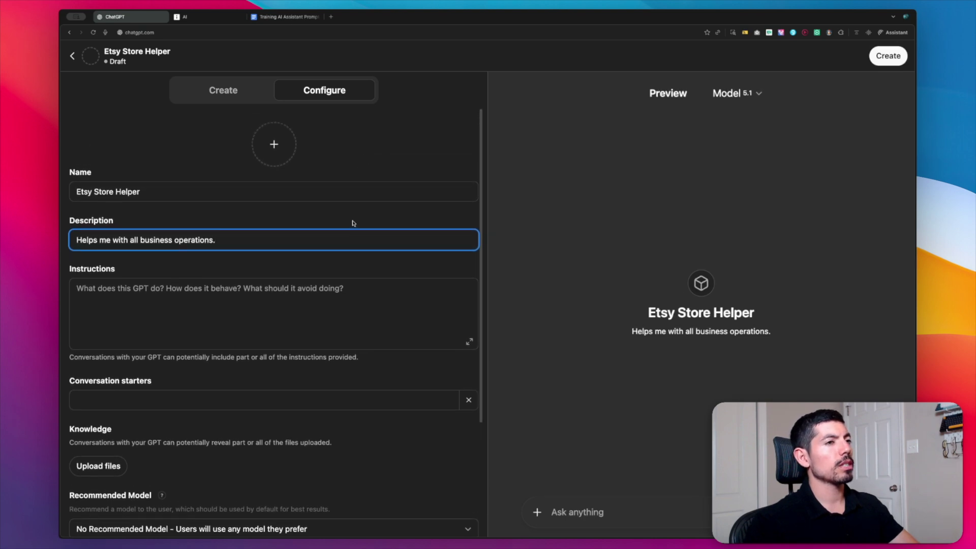
pyautogui.scroll(-1, 307, 202)
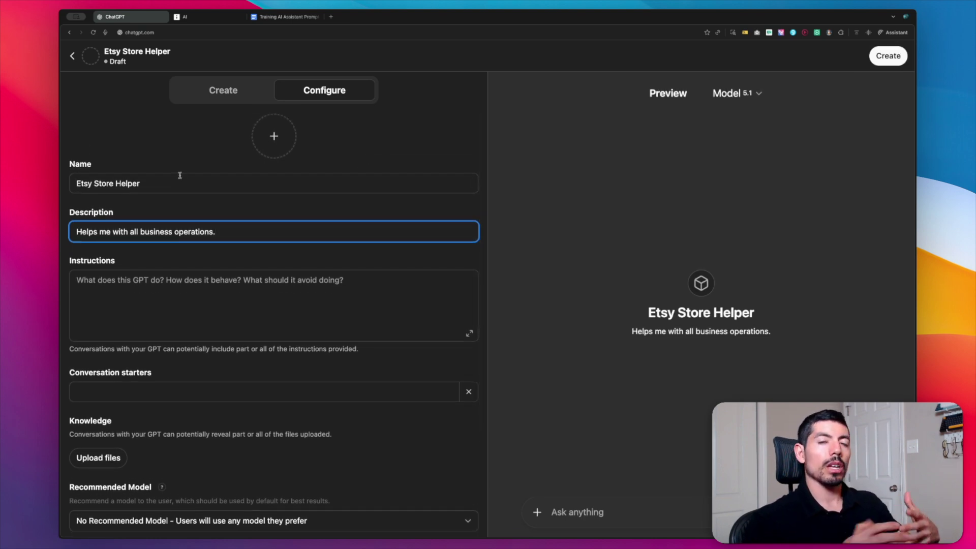
pyautogui.click(145, 181)
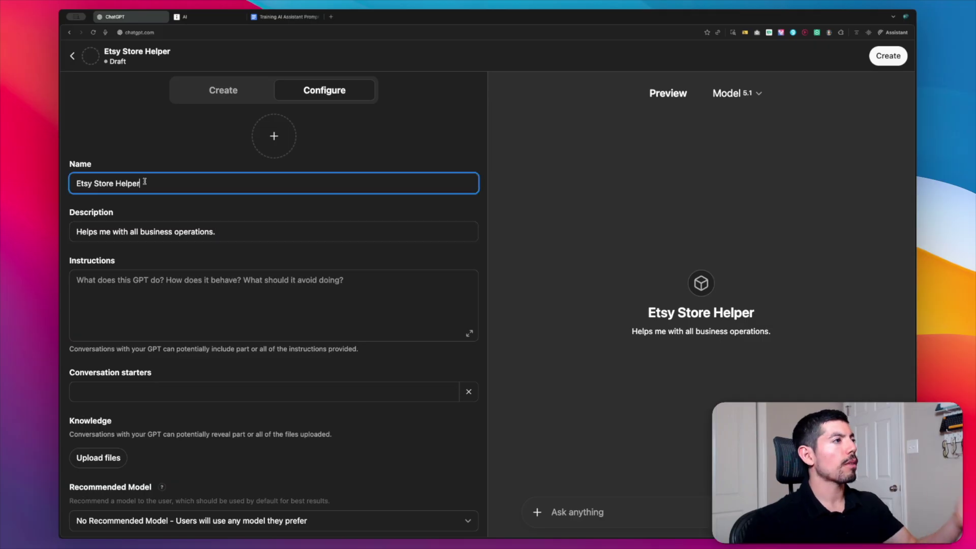
pyautogui.click(159, 231)
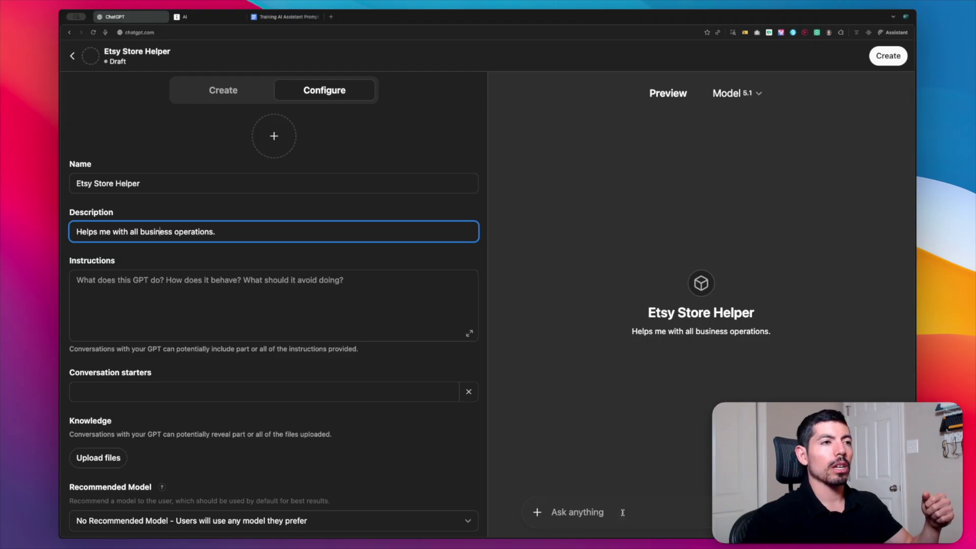
# Add the conversation starter "what can i do to expand" to the custom GPT.
pyautogui.click(173, 287)
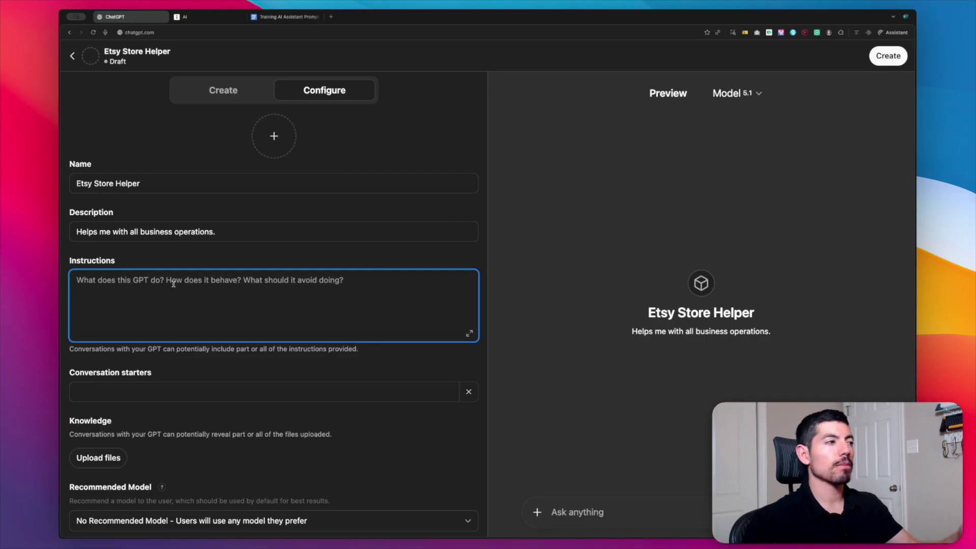
pyautogui.scroll(-5, 173, 285)
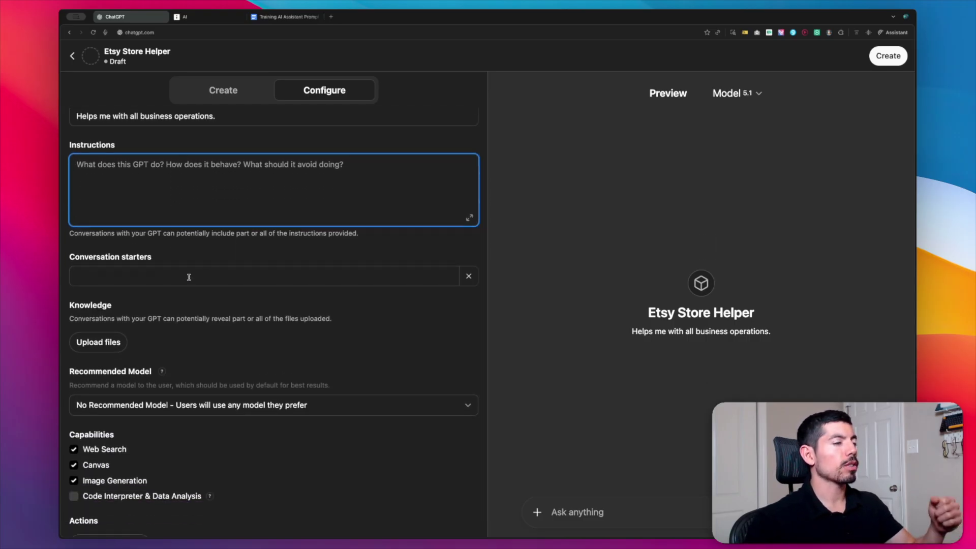
pyautogui.click(186, 277)
pyautogui.write('what can i do to expand')
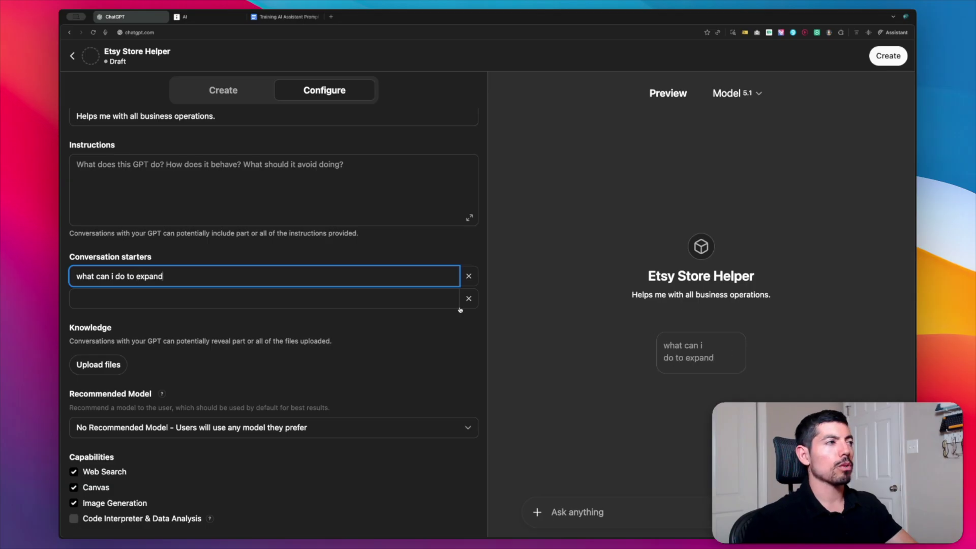
# Paste the full Etsy business profile text into the GPT's instructions and look through it.
pyautogui.scroll(2, 460, 310)
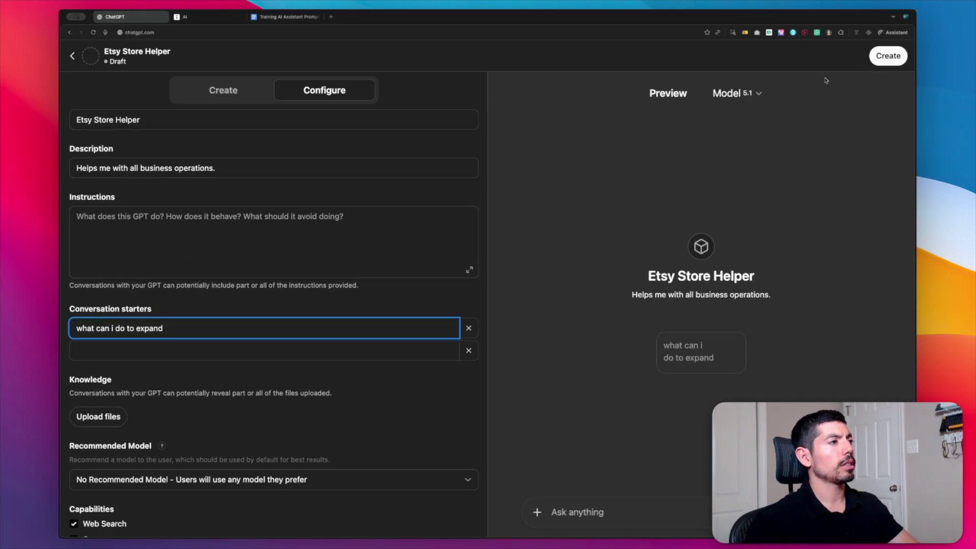
pyautogui.click(265, 234)
pyautogui.write('Helps')
pyautogui.press('BackSpace')
pyautogui.press('BackSpace')
pyautogui.press('BackSpace')
pyautogui.press('BackSpace')
pyautogui.press('BackSpace')
pyautogui.press('BackSpace')
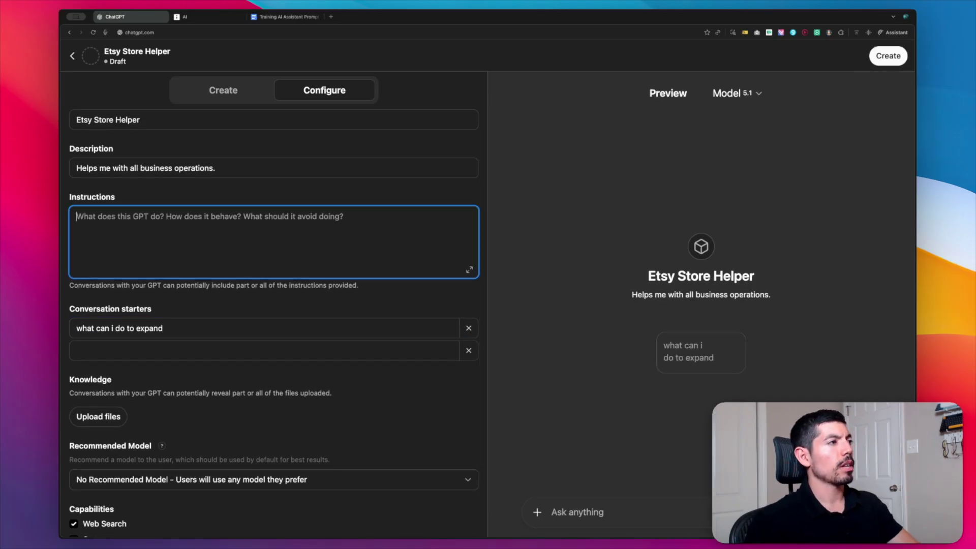
pyautogui.write('Tailored to this profile  Built for your exact tools and workflows  I will structure solutions around automation, systems, better decision-making, optimized content, and removing friction from your day-to-day operations.')
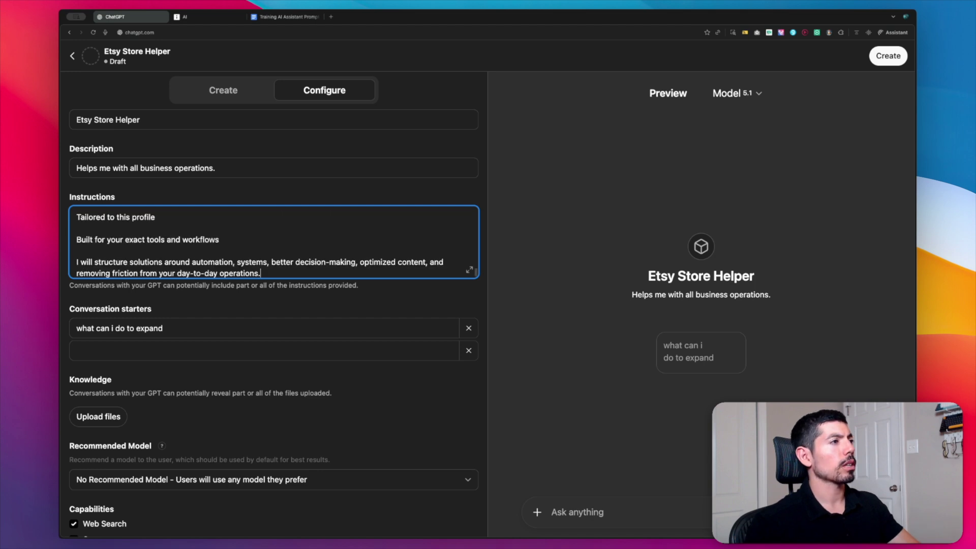
pyautogui.scroll(15, 235, 244)
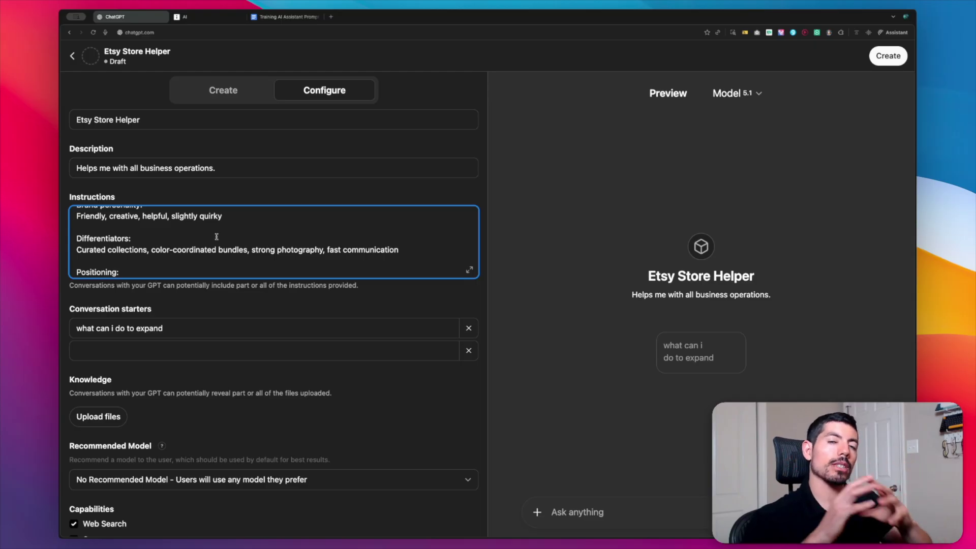
pyautogui.scroll(-10, 172, 249)
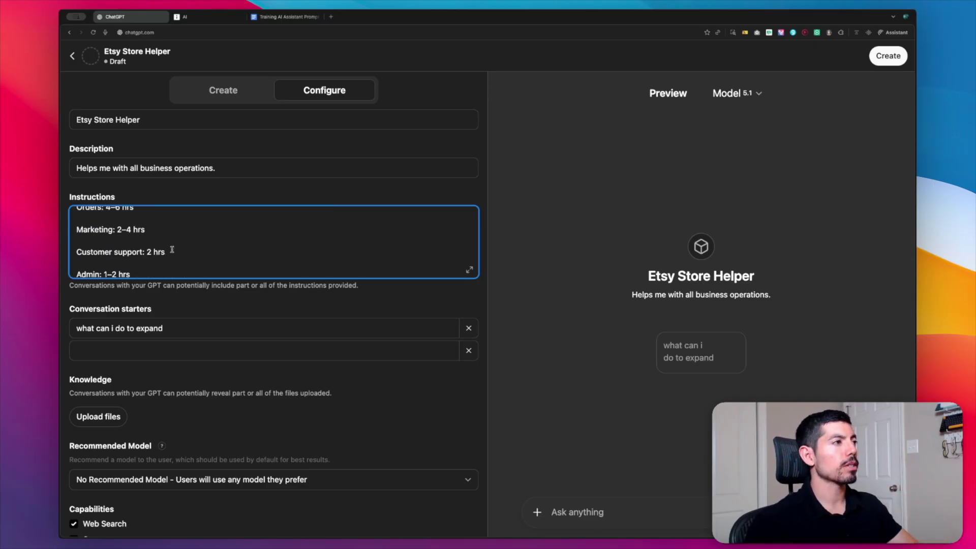
pyautogui.scroll(-5, 172, 249)
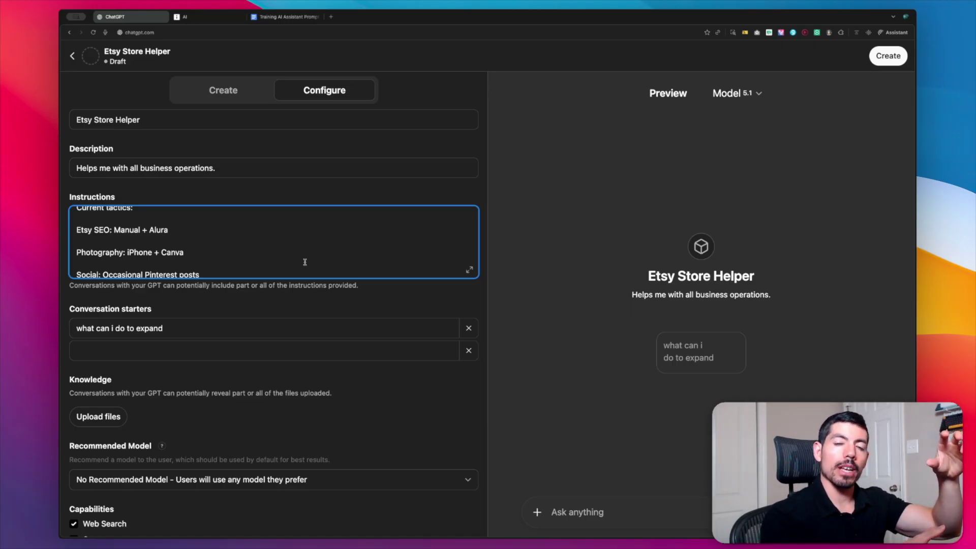
# Set the GPT's recommended model to GPT-5.1 Thinking.
pyautogui.scroll(-2, 122, 366)
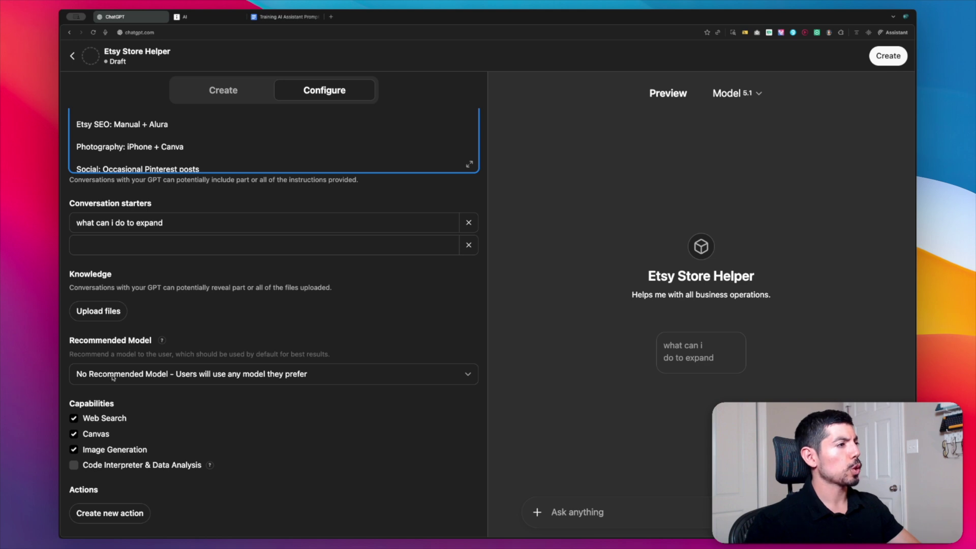
pyautogui.click(127, 374)
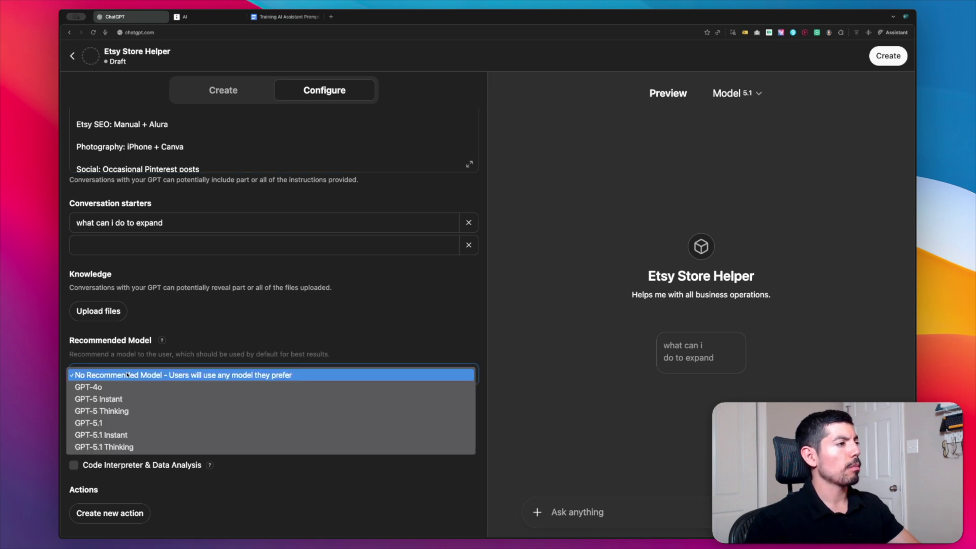
pyautogui.click(141, 446)
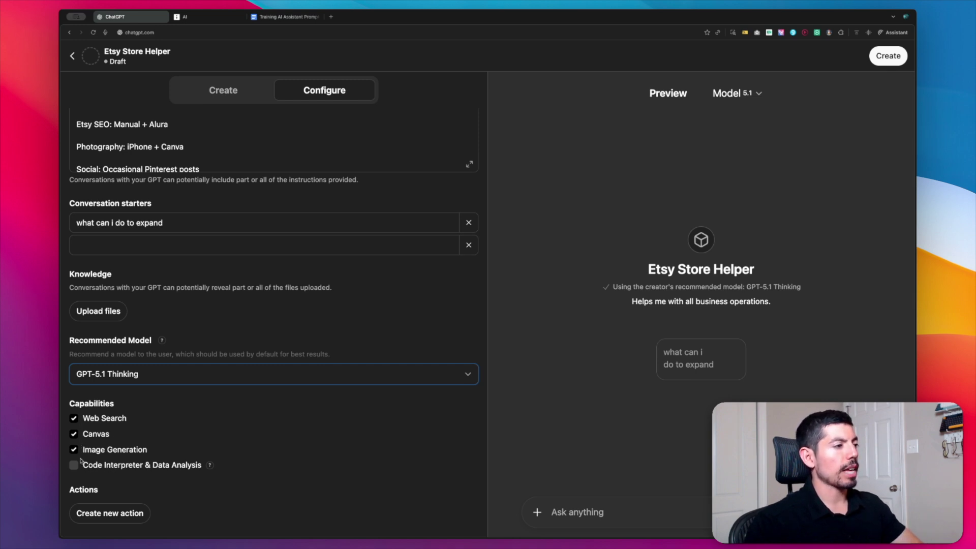
# Create the Etsy Store Helper GPT with access limited to only me, and open it for use.
pyautogui.scroll(4, 155, 387)
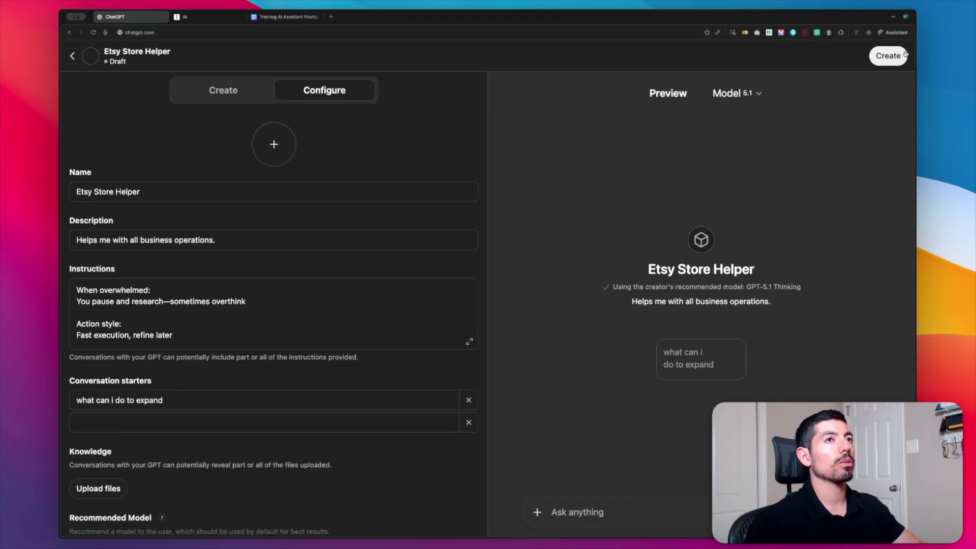
pyautogui.click(888, 56)
pyautogui.click(587, 334)
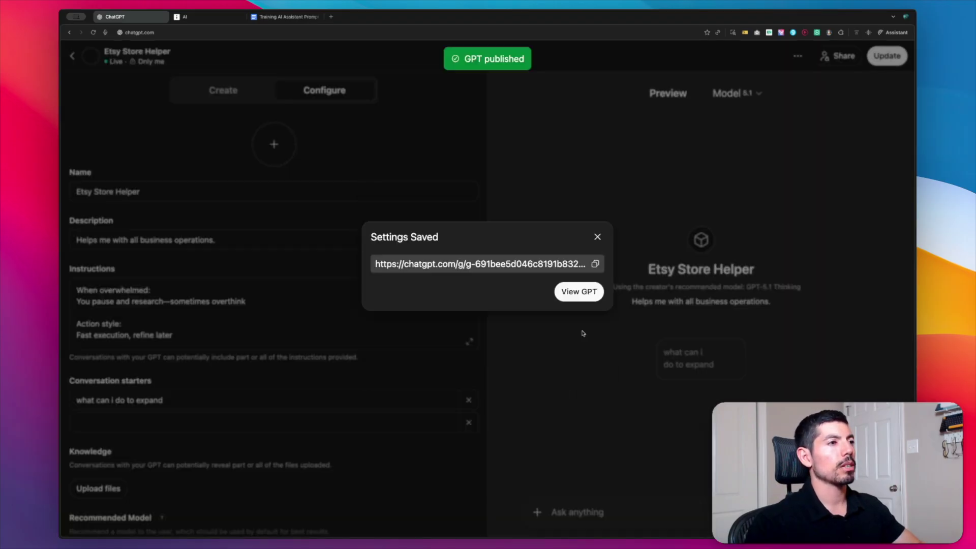
pyautogui.click(583, 292)
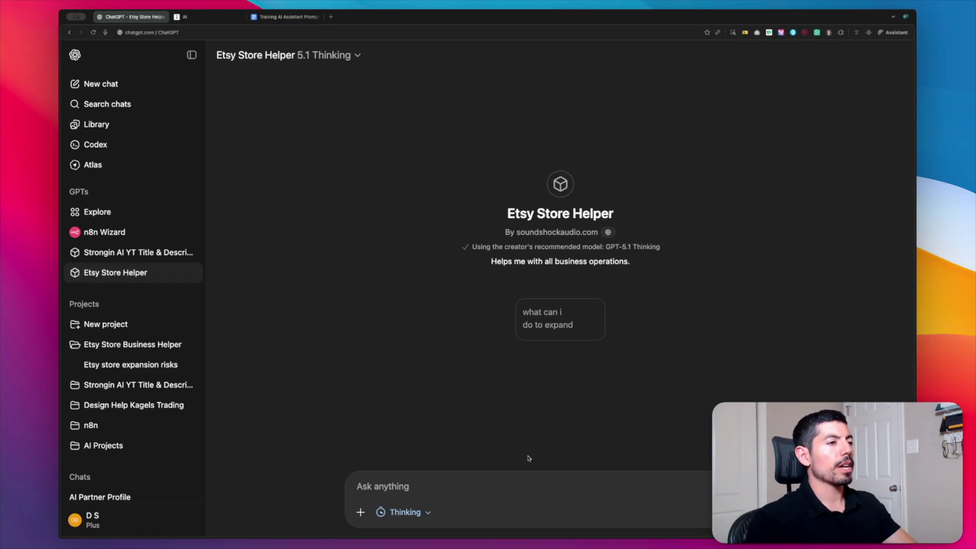
# Ask Etsy Store Helper "What is the best way I can save time in my business and still earn more money. Ask me clarifying questions if needed".
pyautogui.write('What is the best way I can save time ')
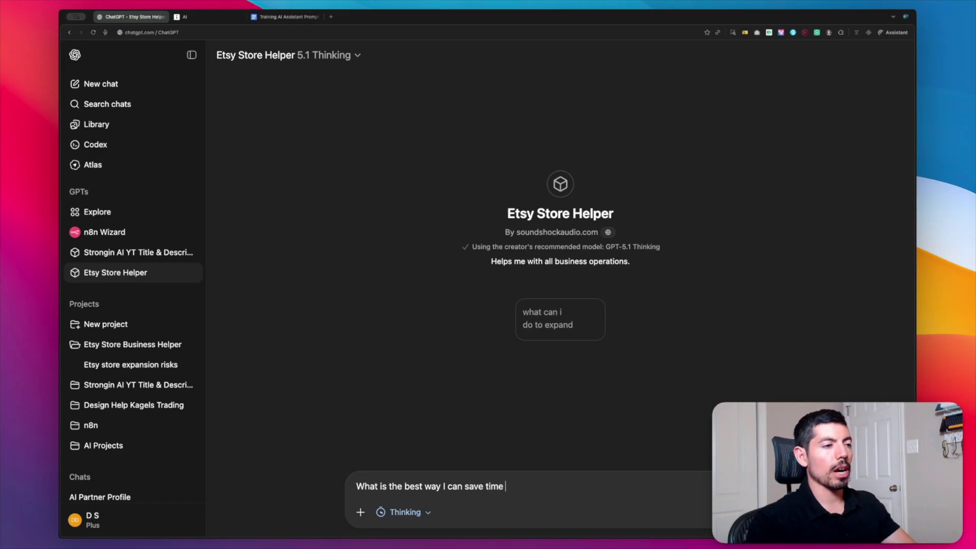
pyautogui.write('in my business and ')
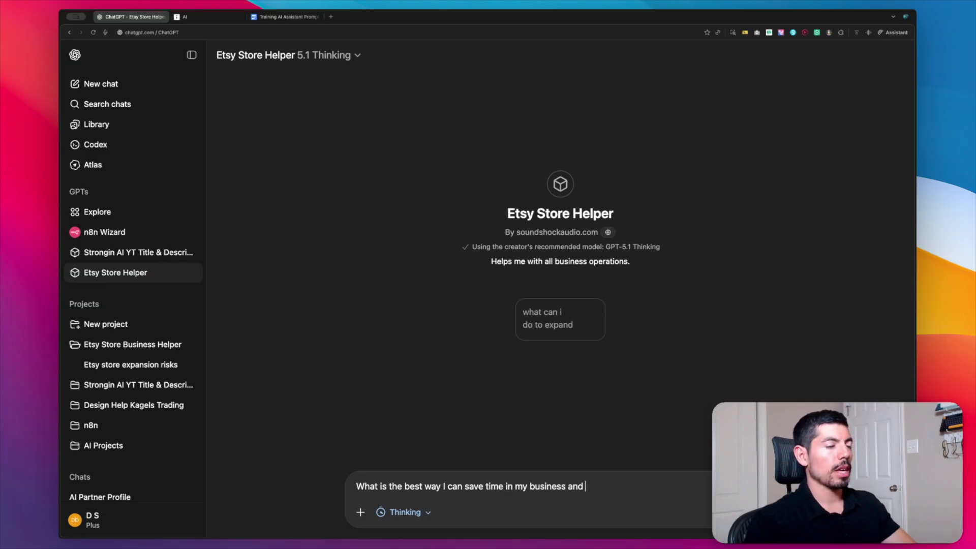
pyautogui.write('still ear')
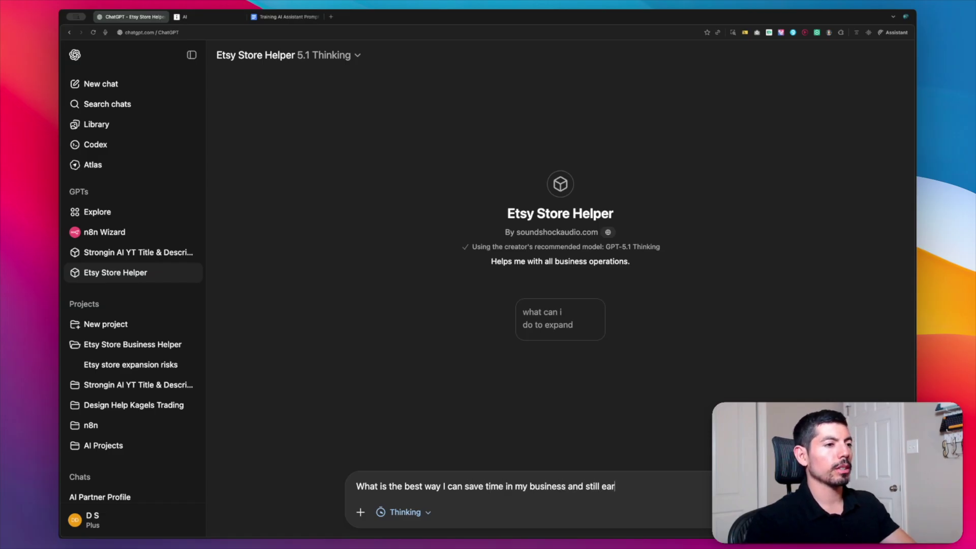
pyautogui.write('n more money. ')
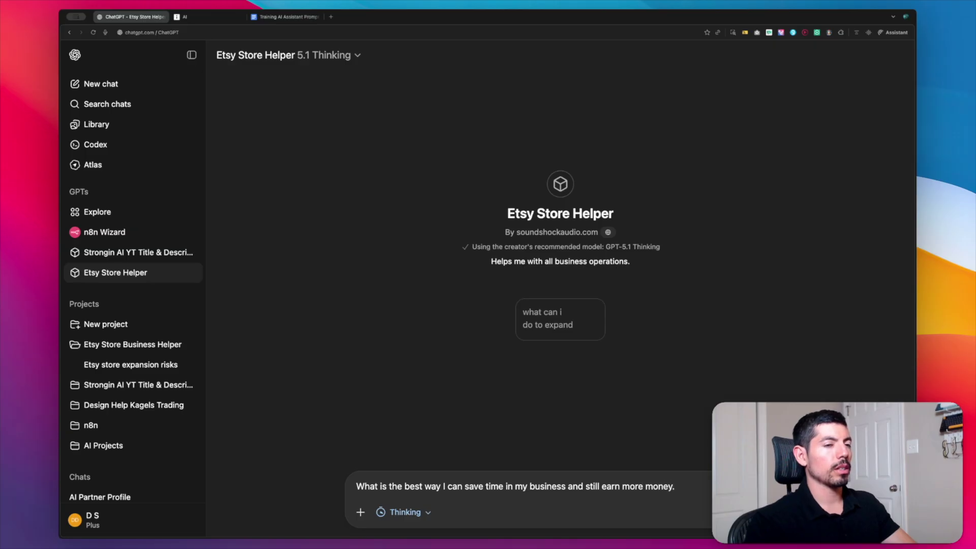
pyautogui.write('Ask me c')
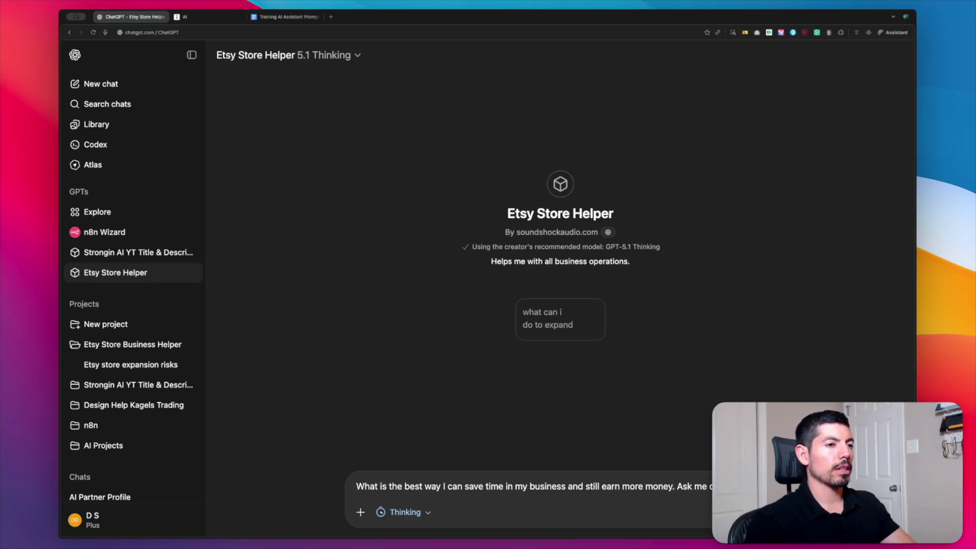
pyautogui.write('larifying questions if needed')
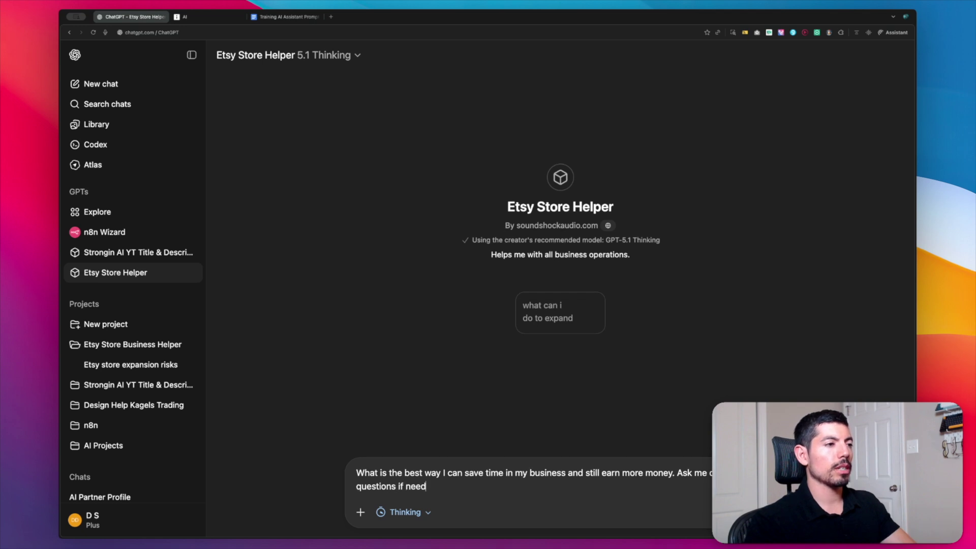
pyautogui.press('Return')
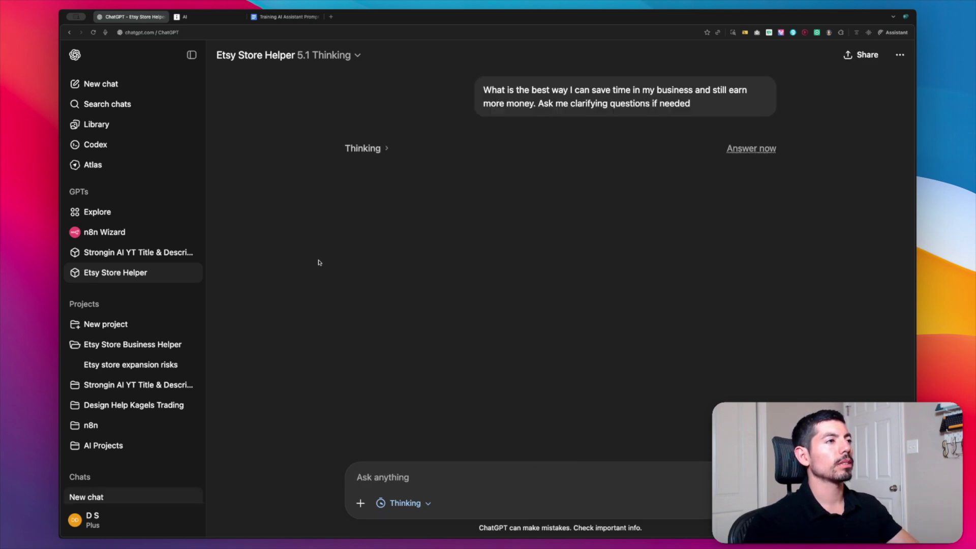
# Open the reasoning activity for the time-saving question and read through the GPT's thinking steps.
pyautogui.click(363, 148)
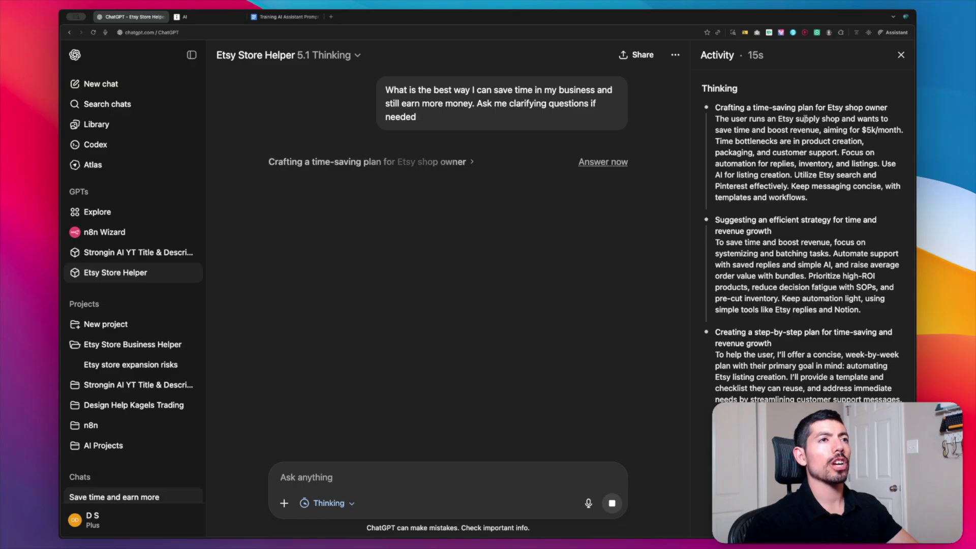
pyautogui.scroll(-1, 775, 119)
pyautogui.scroll(-3, 776, 118)
pyautogui.scroll(2, 778, 102)
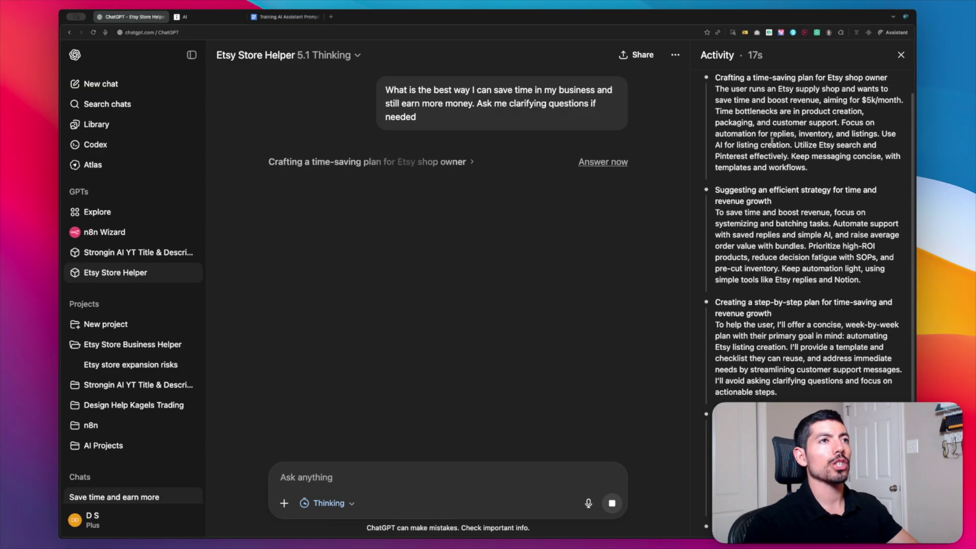
pyautogui.moveTo(780, 89); pyautogui.dragTo(837, 128)
pyautogui.click(837, 128)
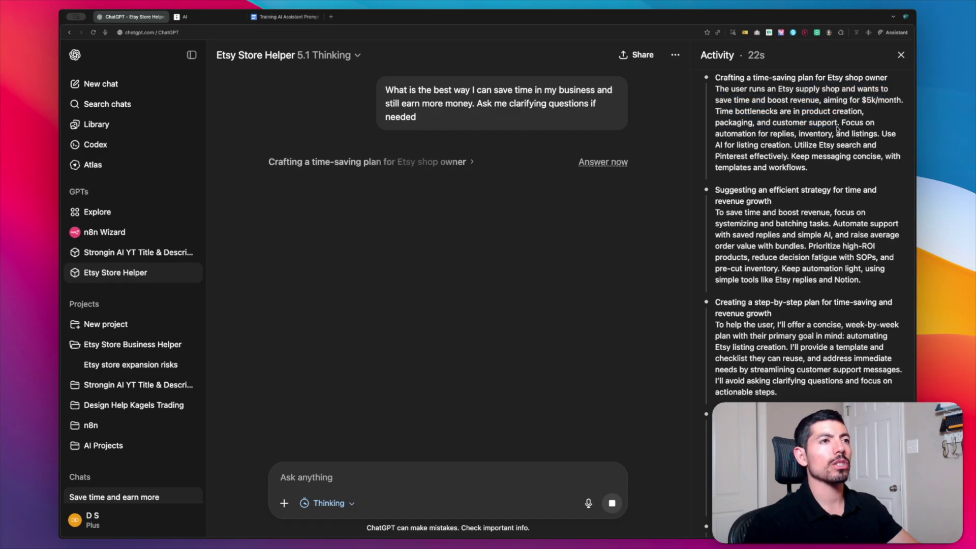
pyautogui.scroll(-2, 763, 287)
pyautogui.scroll(-3, 763, 287)
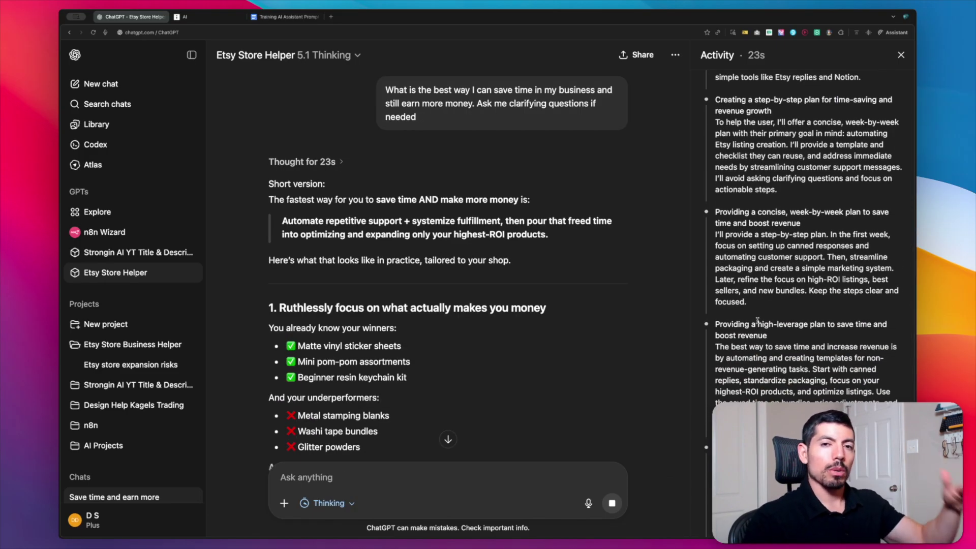
pyautogui.scroll(-2, 803, 254)
pyautogui.scroll(-1, 299, 259)
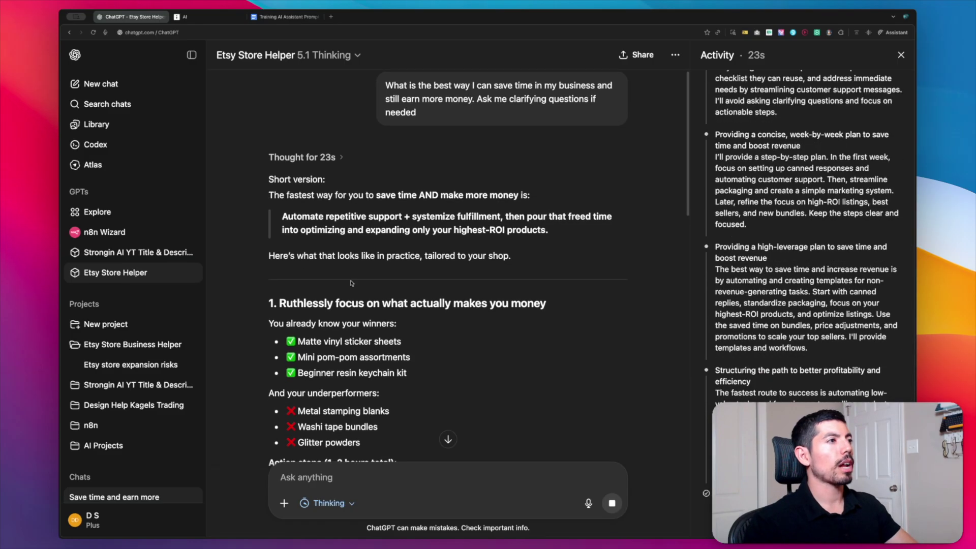
# Read the GPT's full answer on saving time and earning more, through to its closing recommendation on where to start.
pyautogui.scroll(-1, 299, 259)
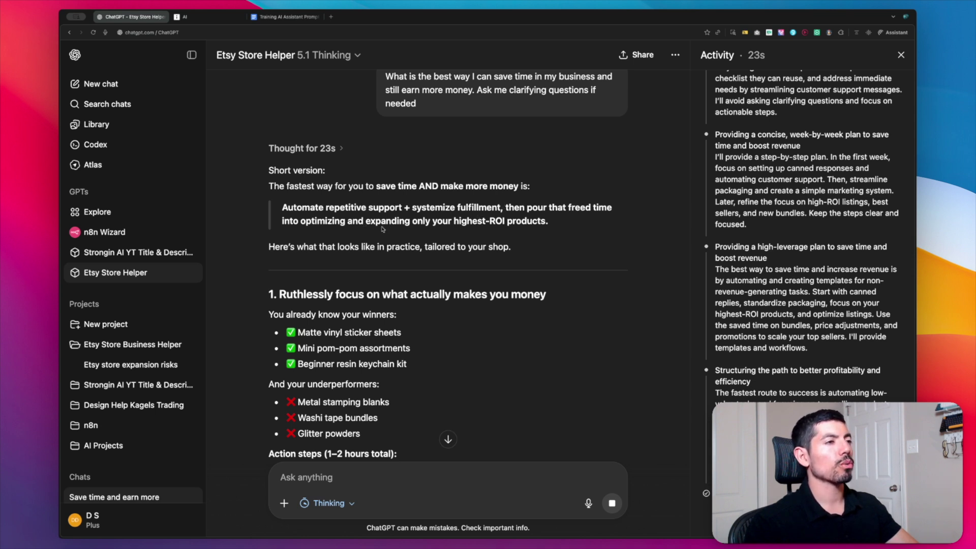
pyautogui.scroll(-3, 380, 222)
pyautogui.scroll(-15, 380, 221)
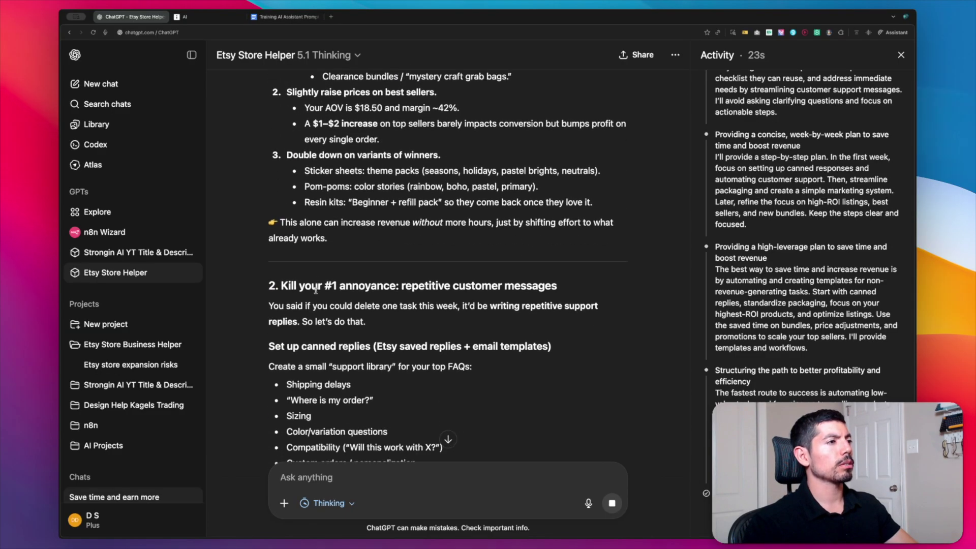
pyautogui.scroll(-10, 317, 283)
pyautogui.scroll(-10, 322, 289)
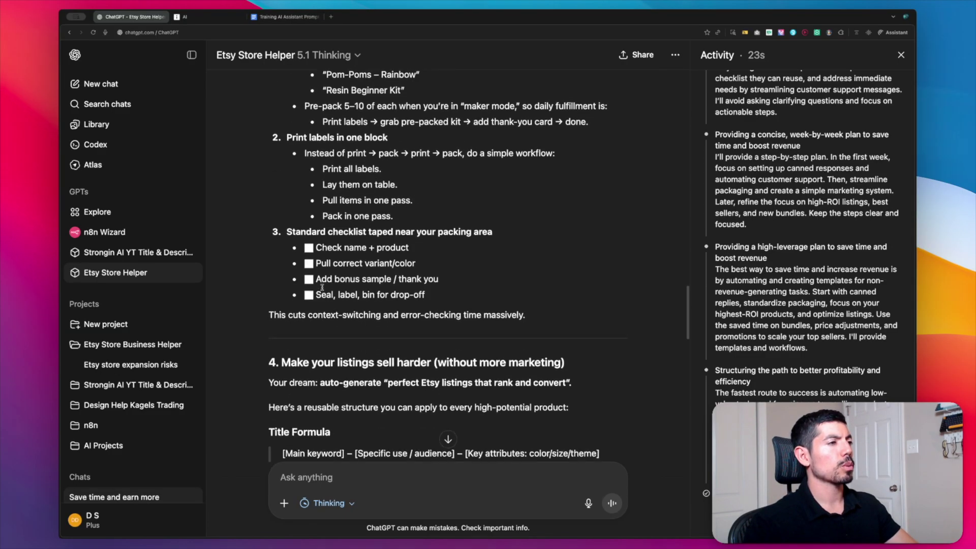
pyautogui.scroll(3, 322, 289)
pyautogui.scroll(-3, 322, 289)
pyautogui.scroll(-8, 322, 289)
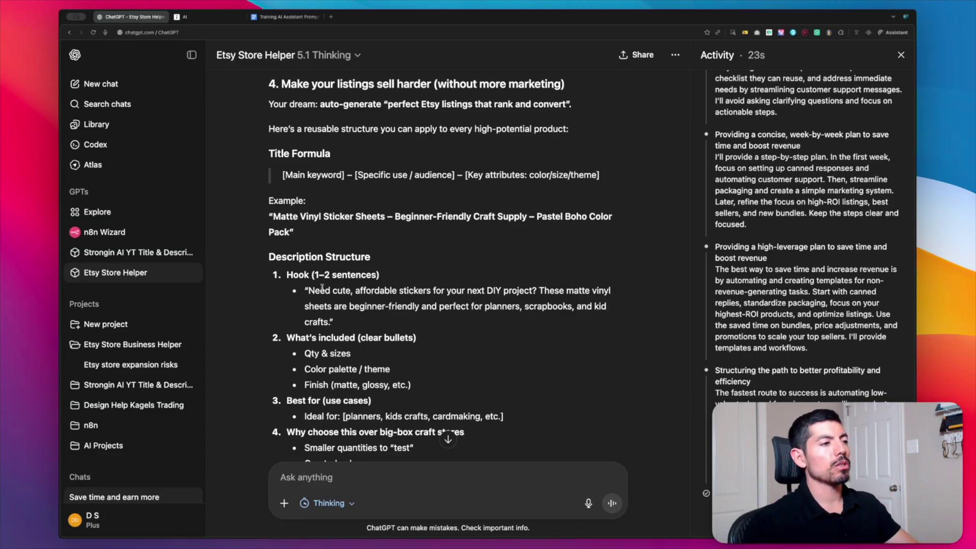
pyautogui.scroll(-10, 395, 279)
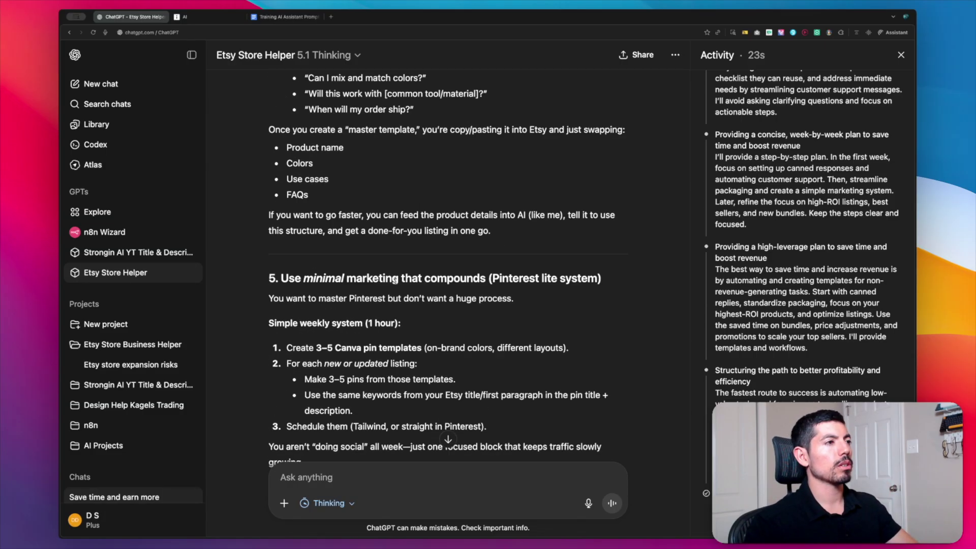
pyautogui.scroll(-5, 275, 302)
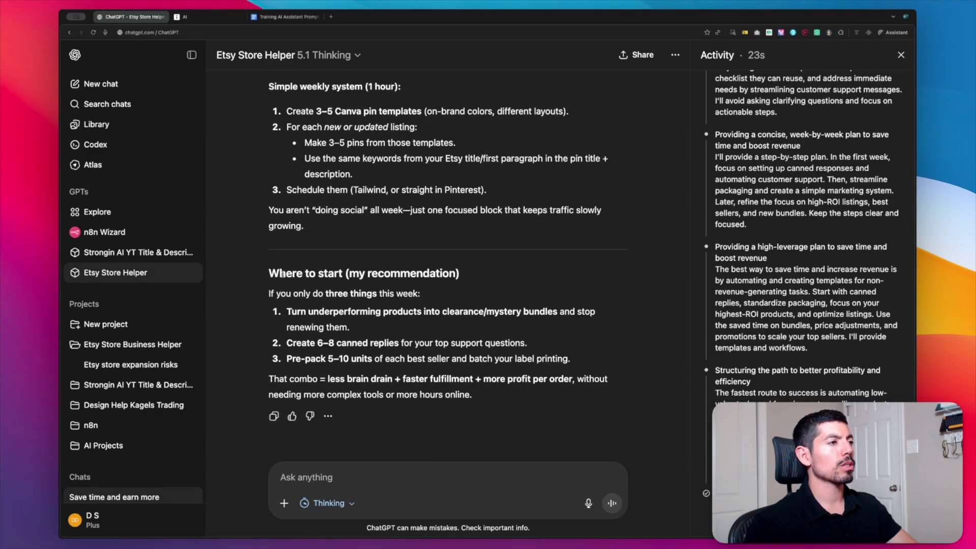
pyautogui.scroll(1, 322, 322)
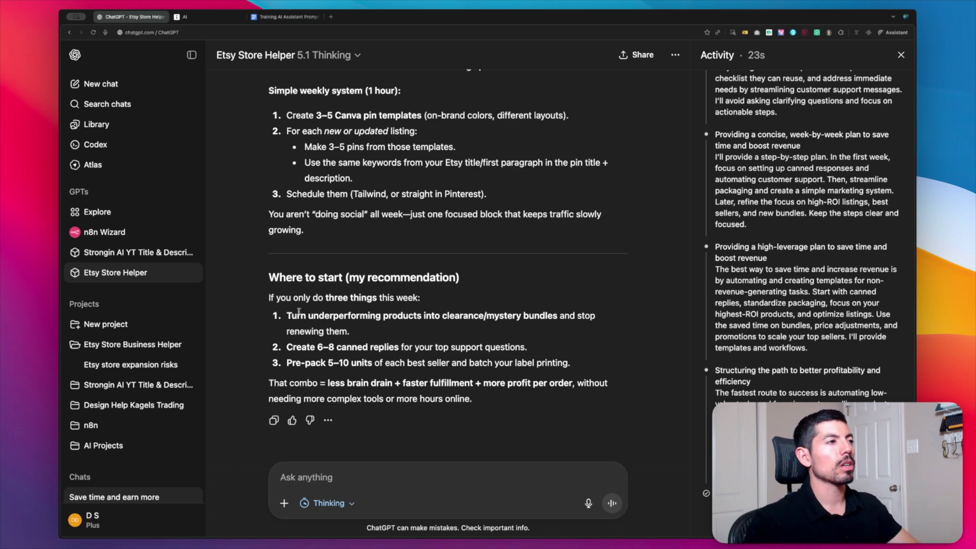
pyautogui.scroll(4, 356, 317)
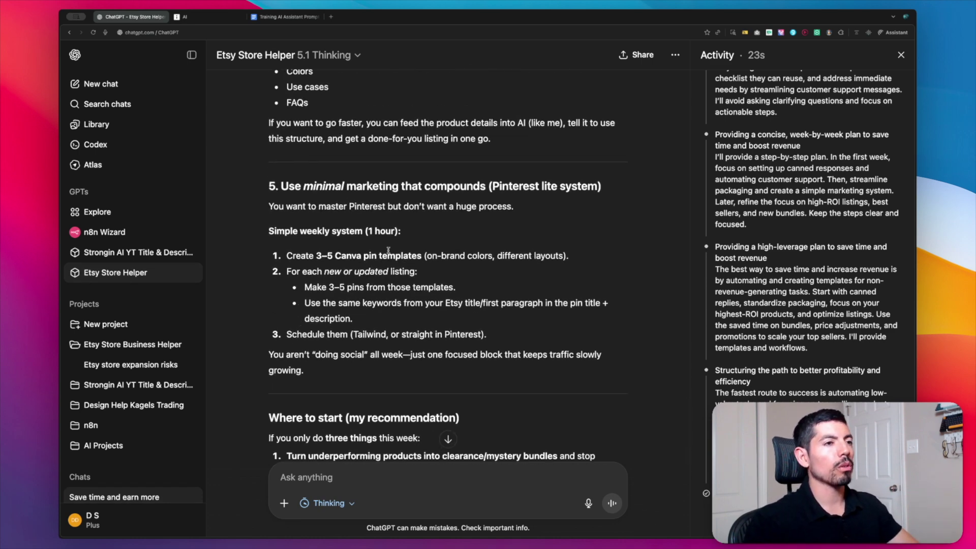
pyautogui.scroll(-4, 390, 318)
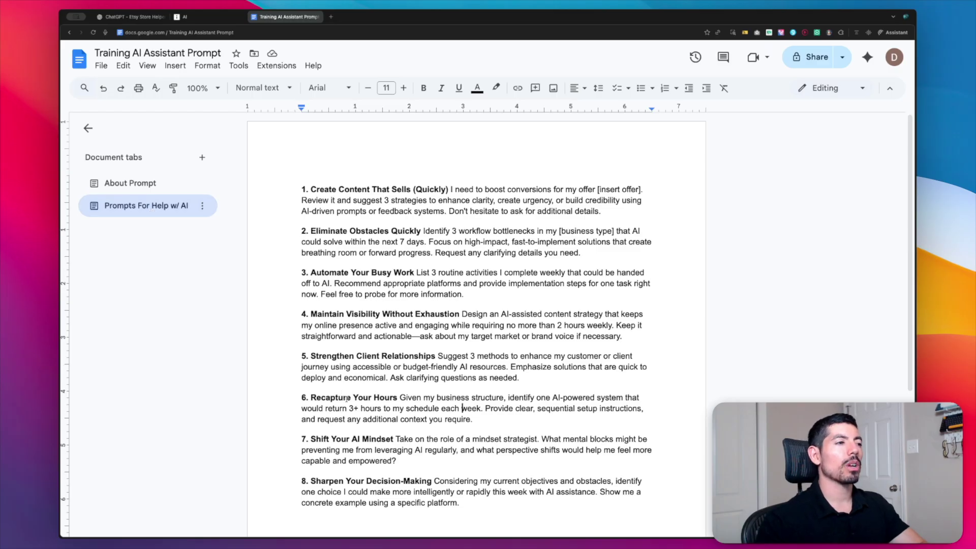
# Look through the AI help prompts in the Training AI Assistant Prompt document, highlighting the "Create Content That Sells" and "Automate Your Busy Work" texts.
pyautogui.moveTo(600, 212); pyautogui.dragTo(452, 190)
pyautogui.click(455, 199)
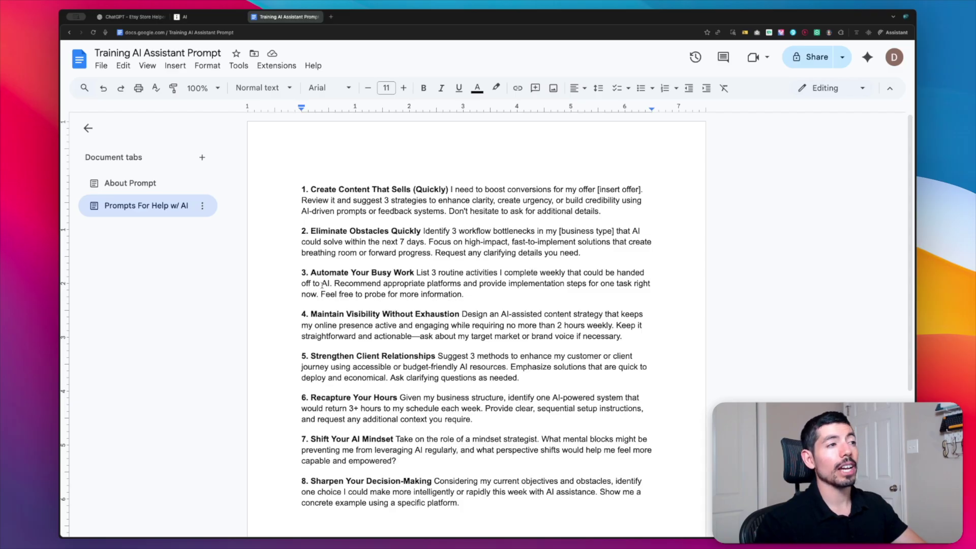
pyautogui.scroll(-1, 440, 285)
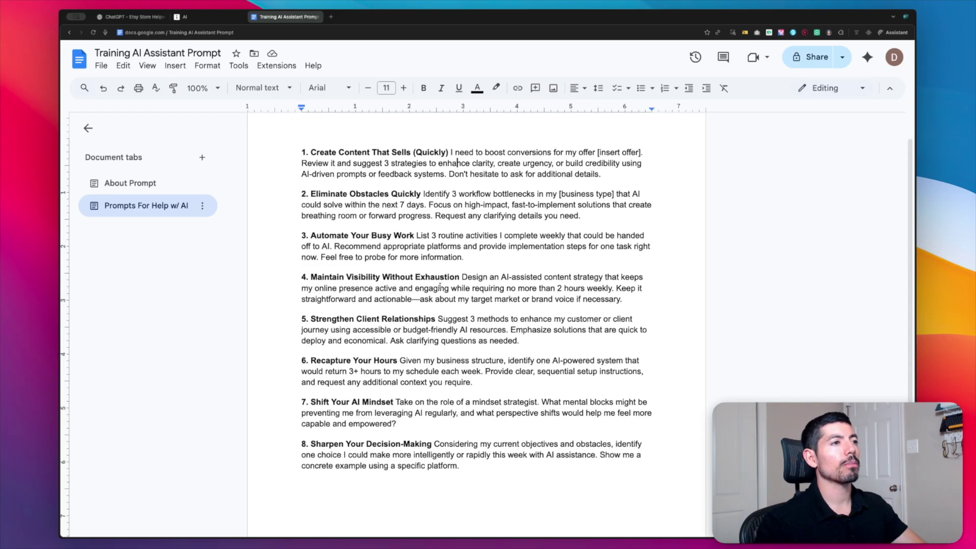
pyautogui.scroll(1, 440, 285)
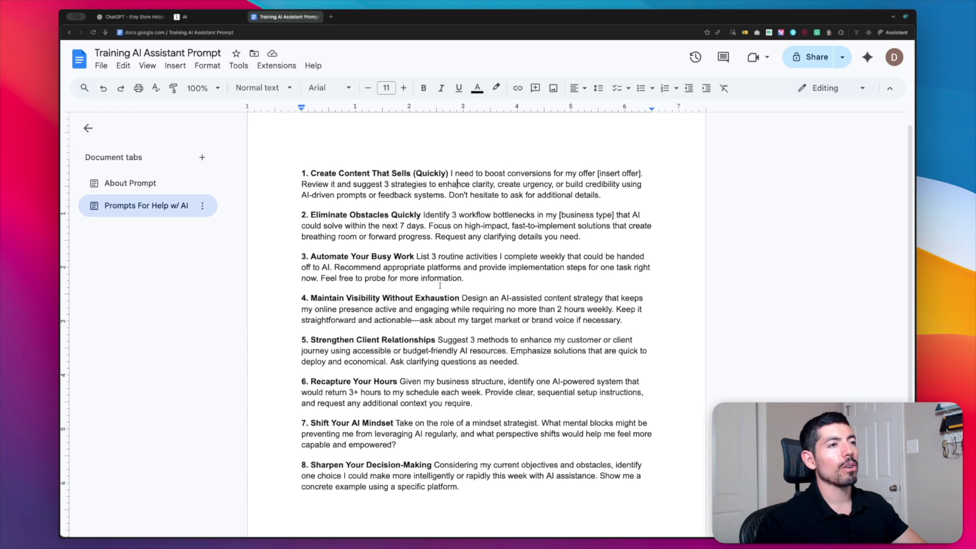
pyautogui.scroll(1, 396, 290)
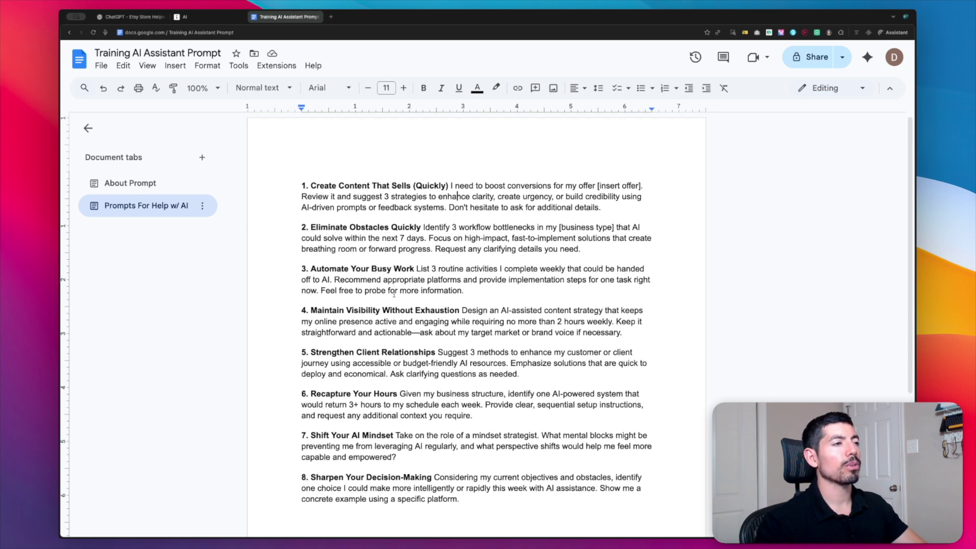
pyautogui.moveTo(465, 298); pyautogui.dragTo(424, 269)
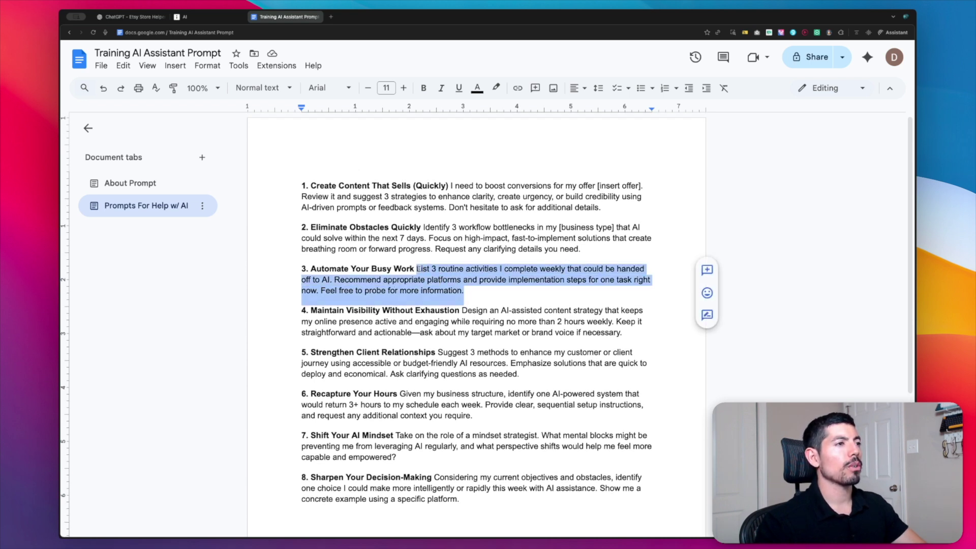
pyautogui.click(440, 278)
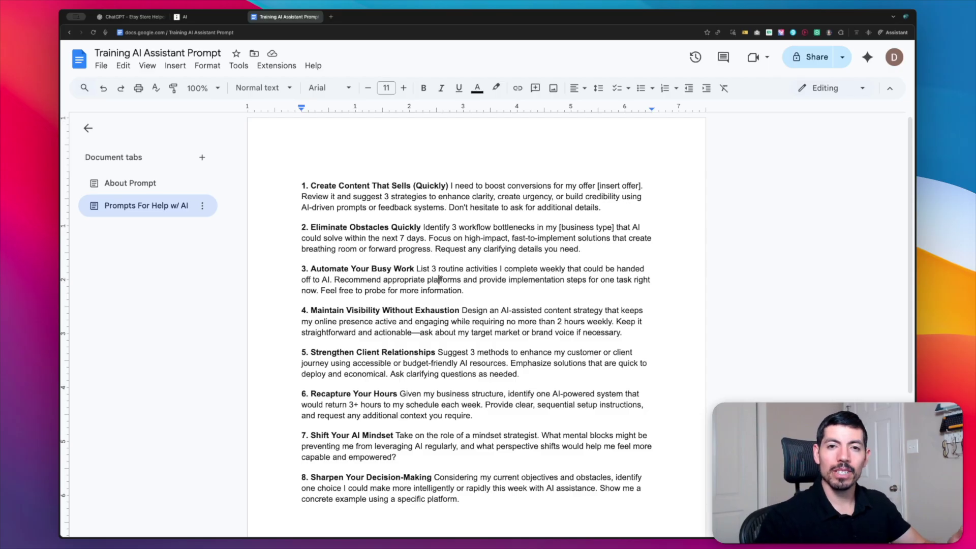
pyautogui.scroll(-1, 393, 276)
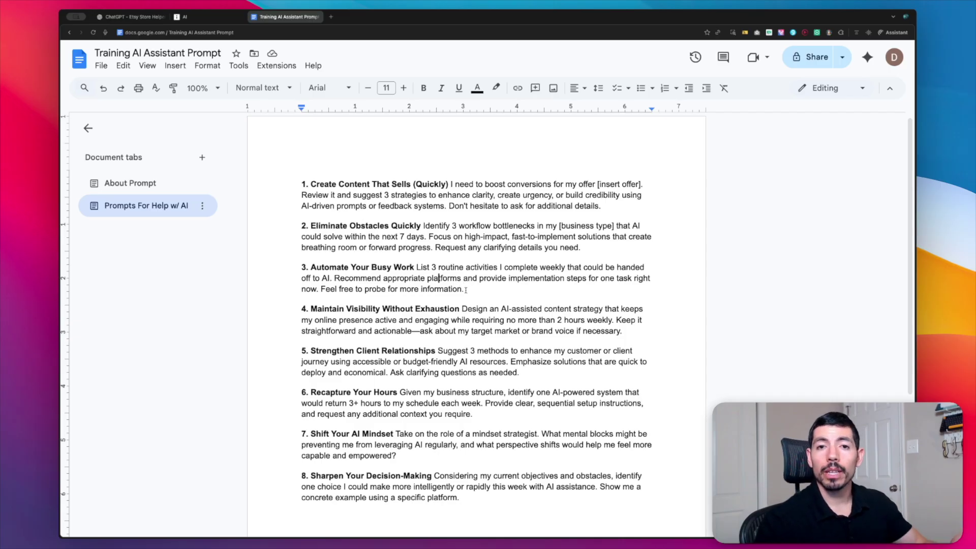
pyautogui.moveTo(466, 290); pyautogui.dragTo(441, 276)
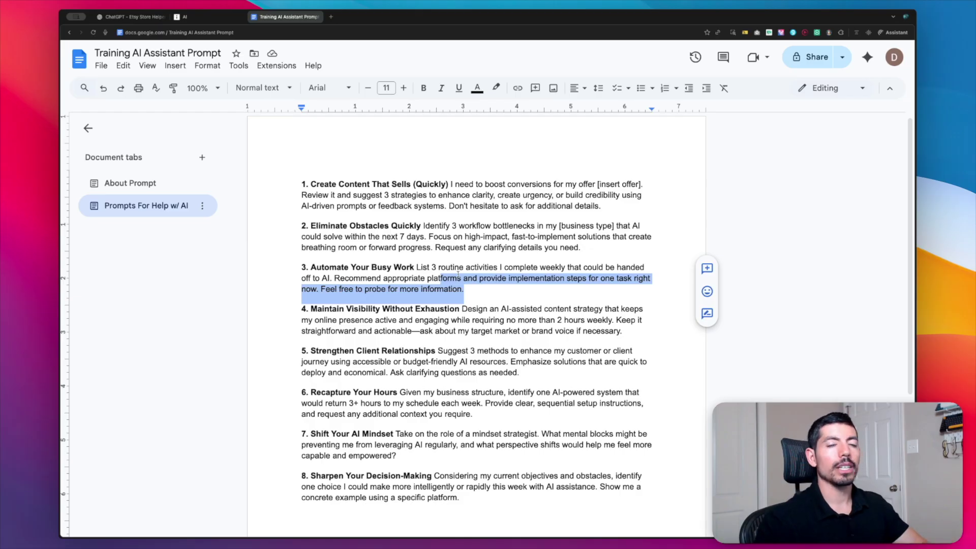
pyautogui.click(455, 361)
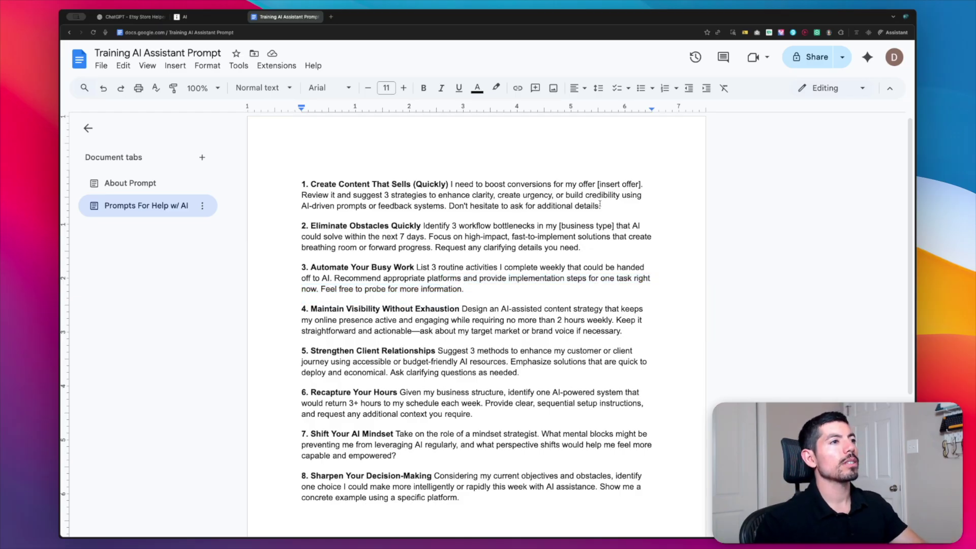
# Copy the "Eliminate Obstacles Quickly" prompt text into the Etsy Store Helper chat in ChatGPT and replace its "[business type]" placeholder with "business".
pyautogui.moveTo(579, 251); pyautogui.dragTo(424, 223)
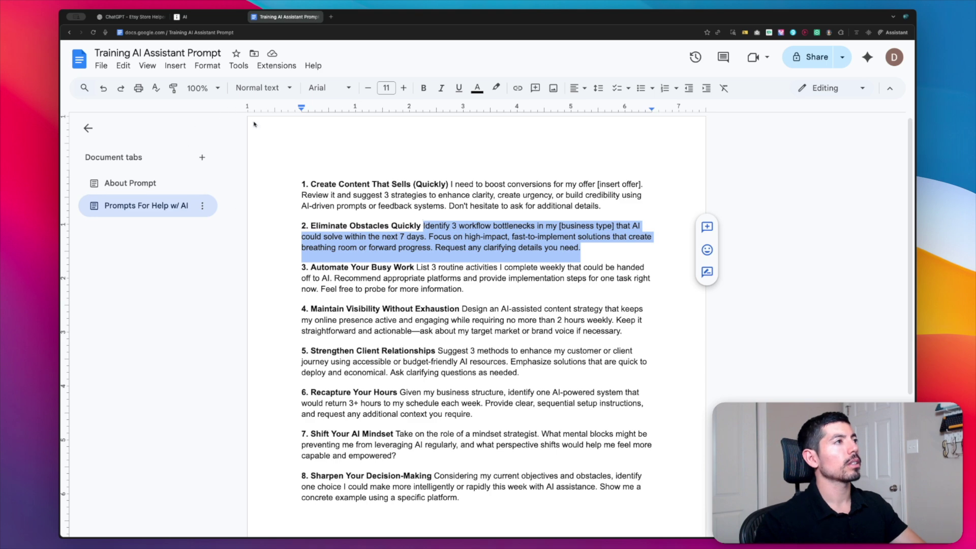
pyautogui.press('super+1')
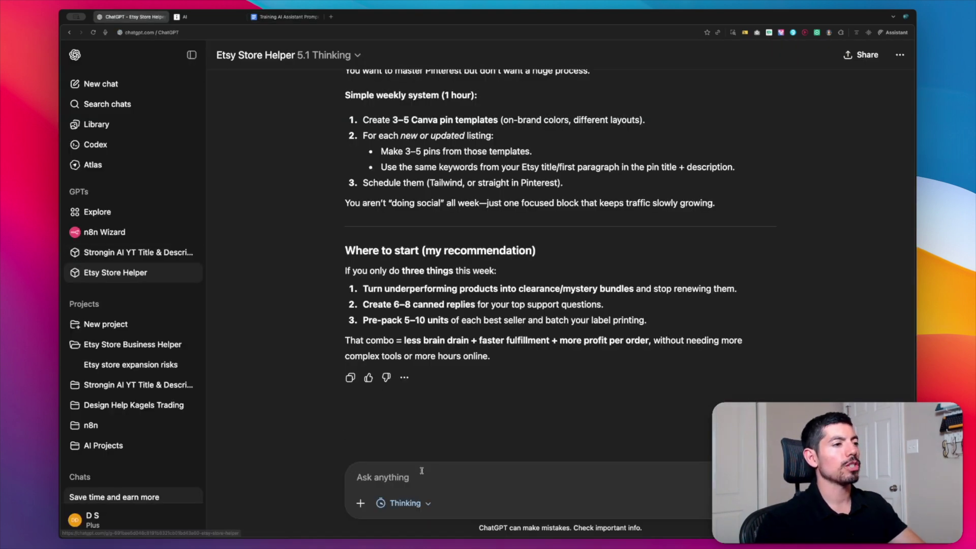
pyautogui.press('super+v')
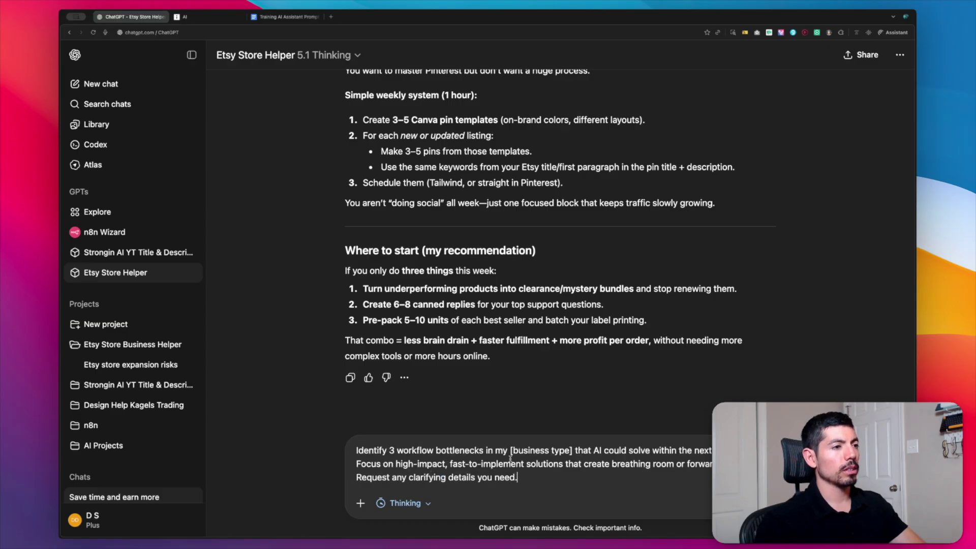
pyautogui.moveTo(508, 450); pyautogui.dragTo(572, 451)
pyautogui.write('business')
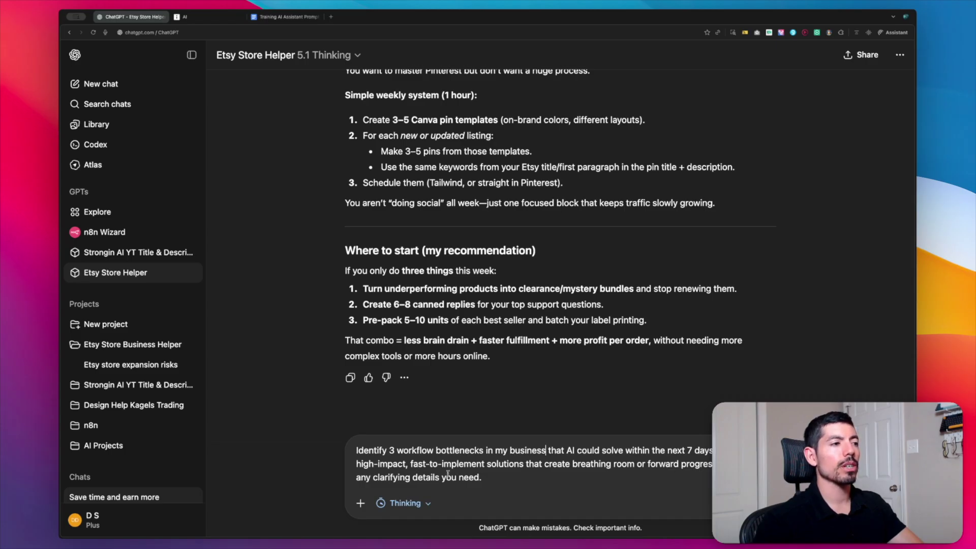
pyautogui.click(492, 479)
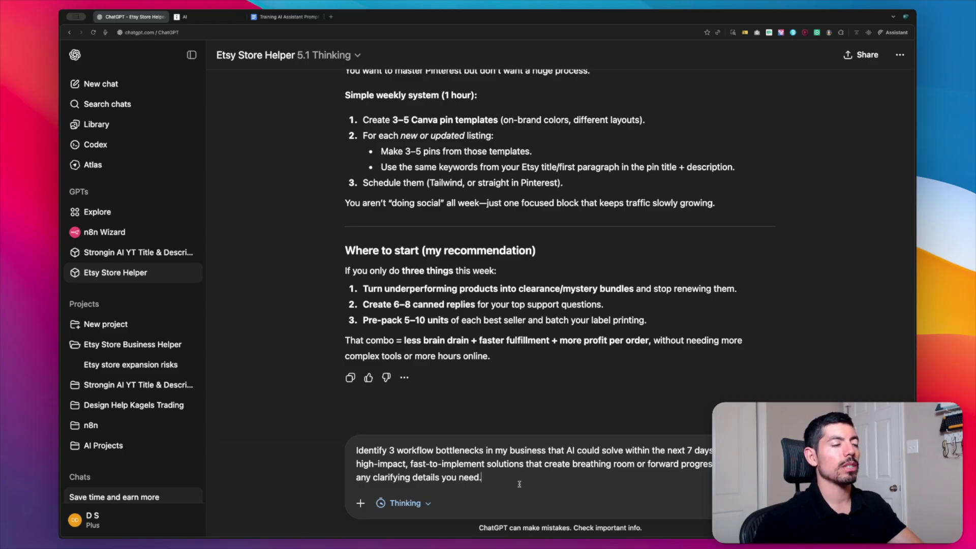
# Send the workflow bottlenecks prompt to Etsy Store Helper and highlight its closing request for clarifying details.
pyautogui.press('Return')
pyautogui.moveTo(725, 116); pyautogui.dragTo(734, 126)
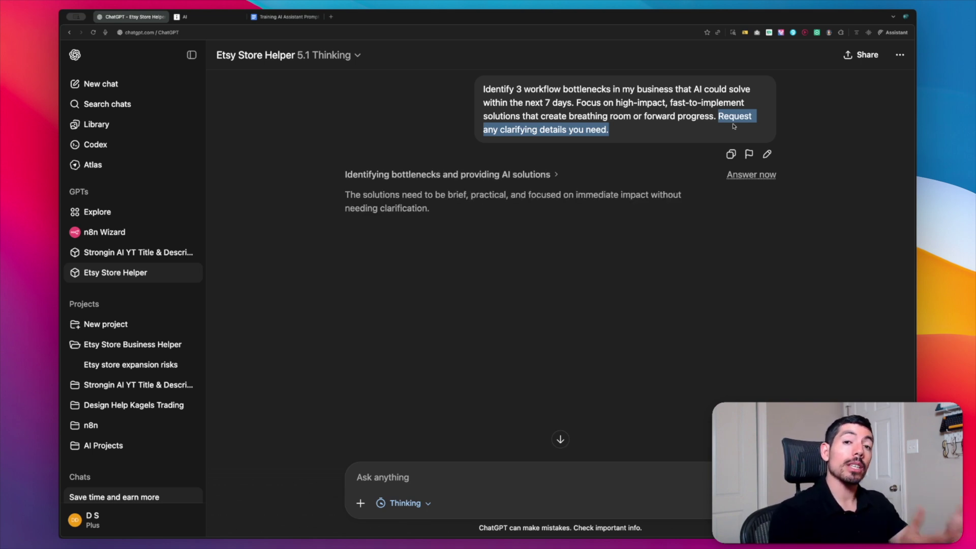
# Read the first bottleneck on repetitive customer support replies, highlighting its heading and the Step 3 "reply drafter" prompt text.
pyautogui.scroll(-1, 461, 224)
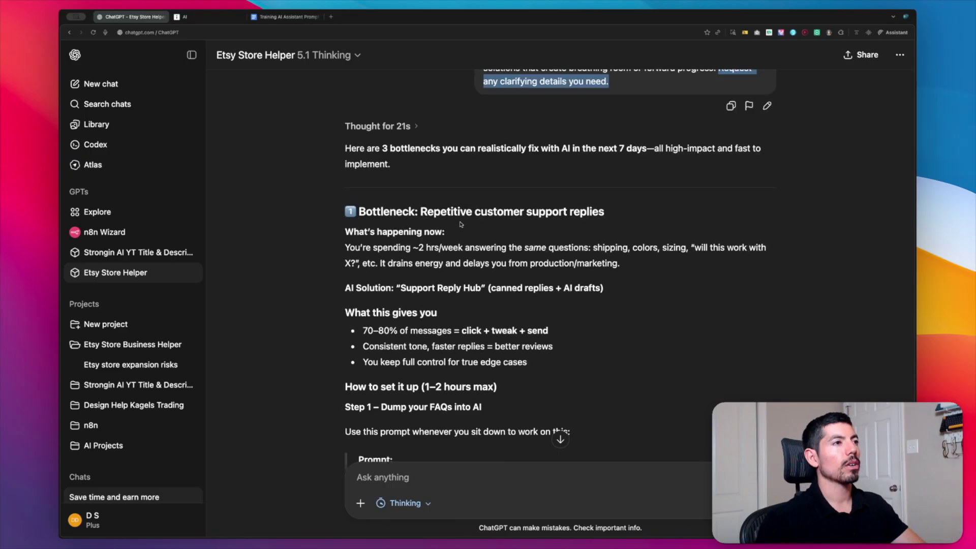
pyautogui.moveTo(434, 213); pyautogui.dragTo(598, 212)
pyautogui.click(445, 219)
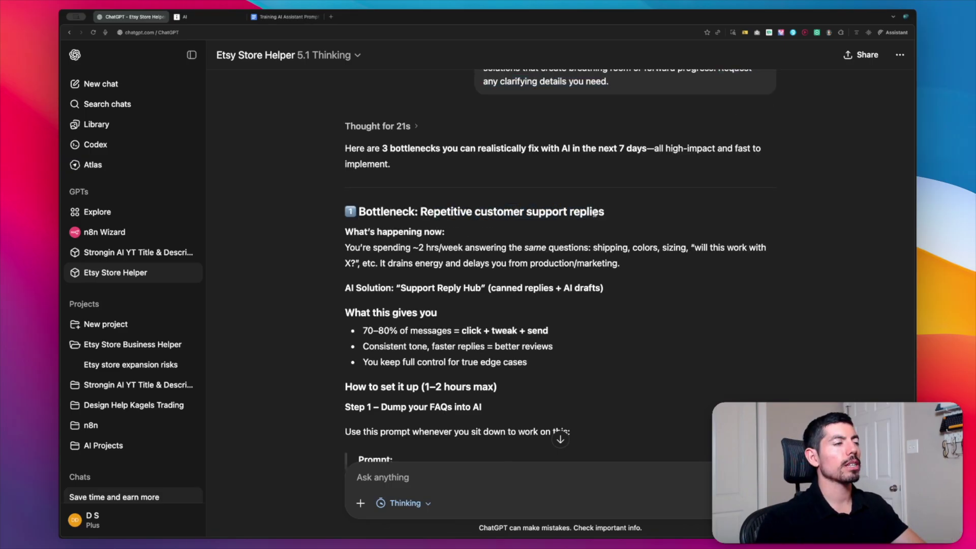
pyautogui.scroll(-3, 331, 243)
pyautogui.scroll(-1, 335, 247)
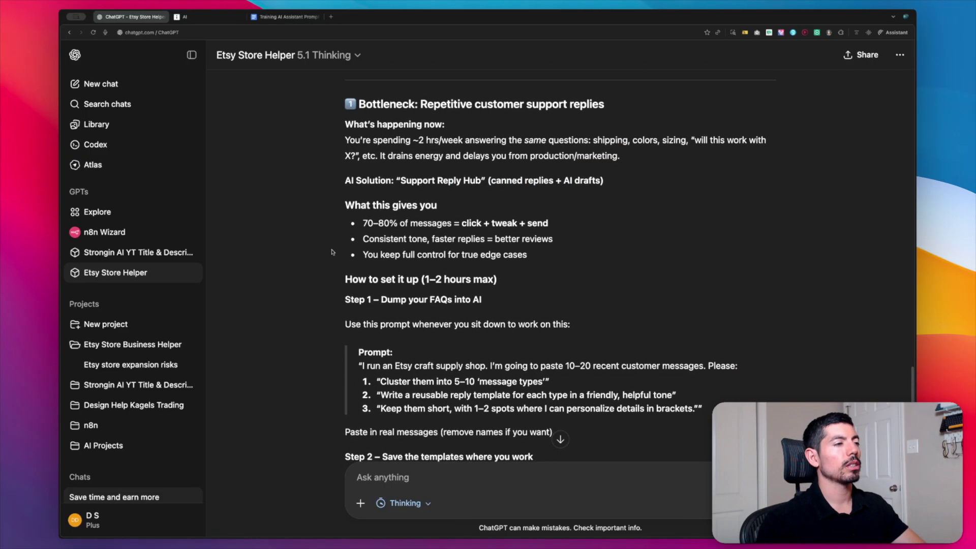
pyautogui.scroll(-8, 340, 251)
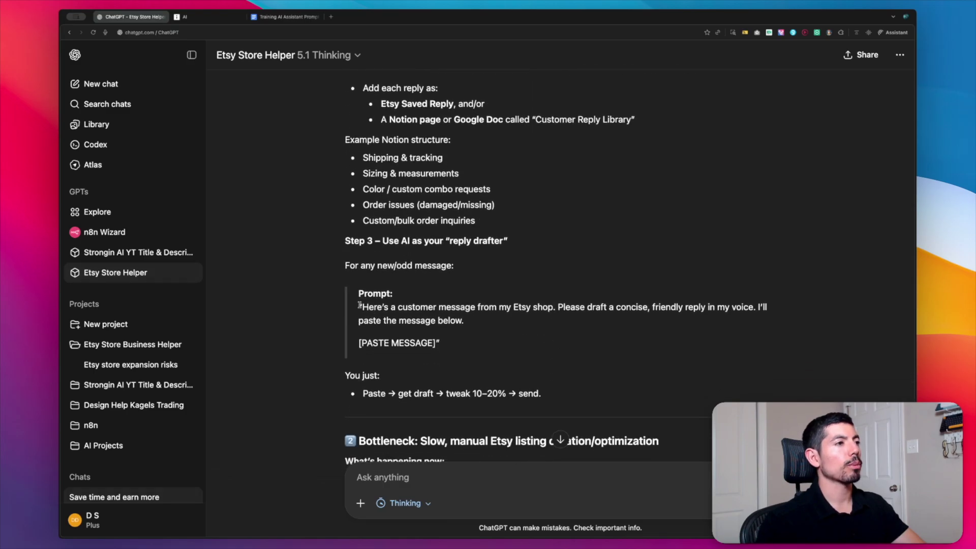
pyautogui.moveTo(361, 307); pyautogui.dragTo(464, 320)
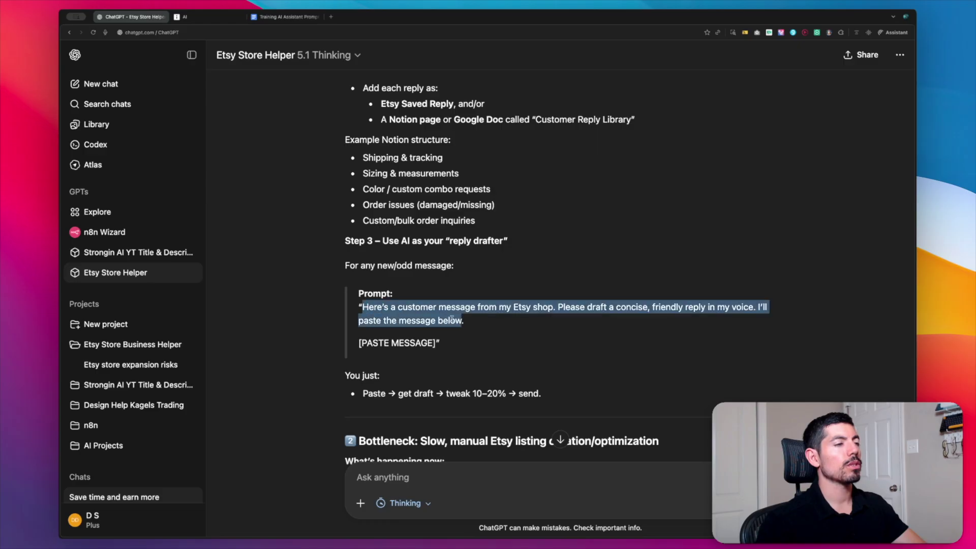
pyautogui.click(371, 315)
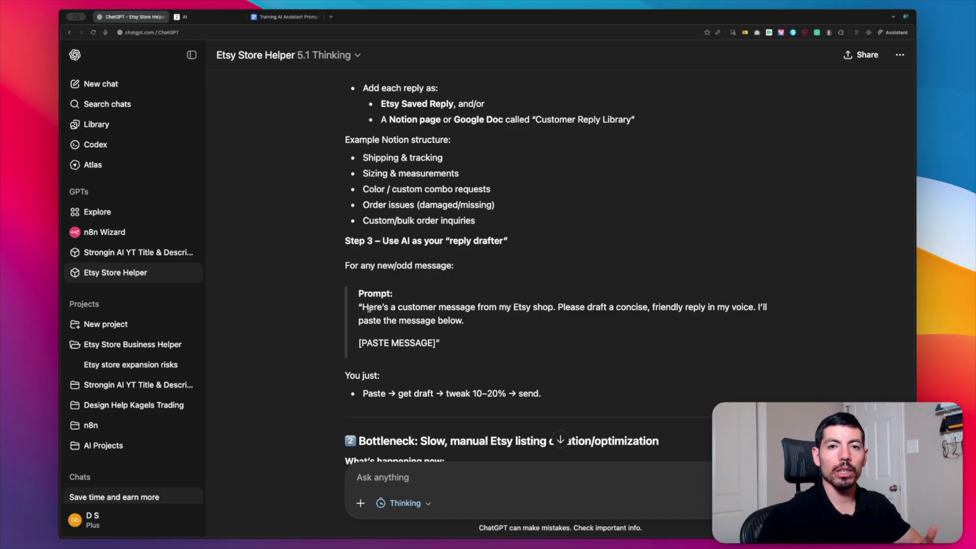
# Read the second bottleneck on Etsy listing creation, from the Google Sheet columns to the listing prompt, highlighting its description and tag requirements.
pyautogui.scroll(-4, 370, 309)
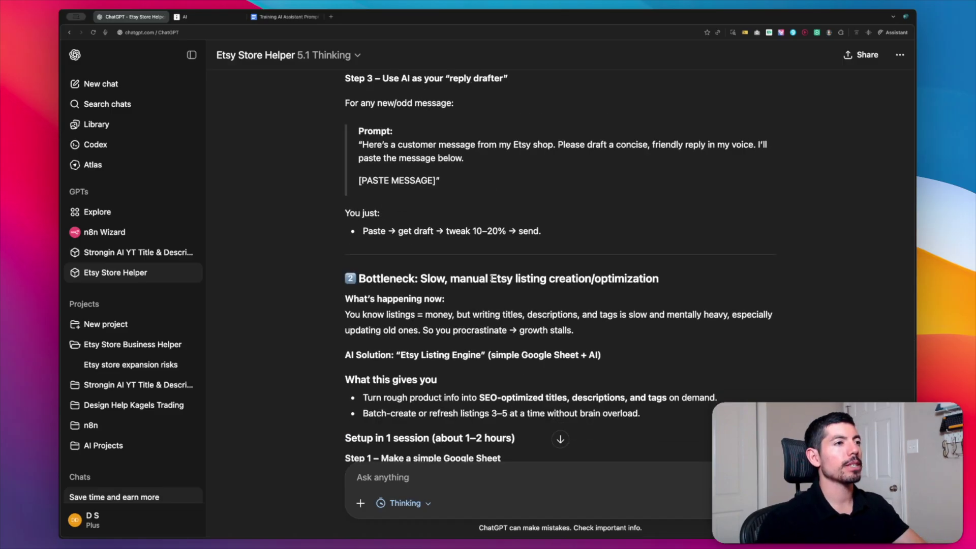
pyautogui.scroll(-2, 337, 334)
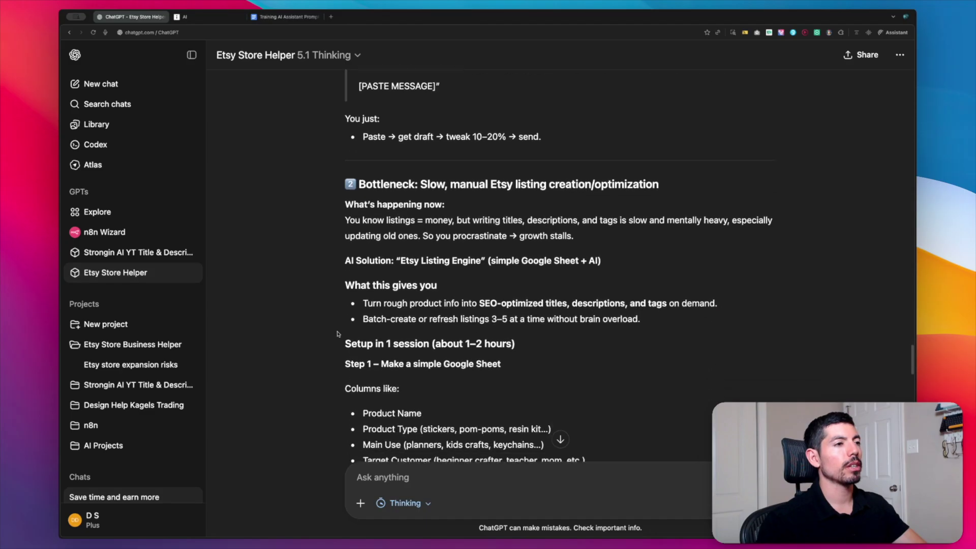
pyautogui.scroll(-2, 337, 334)
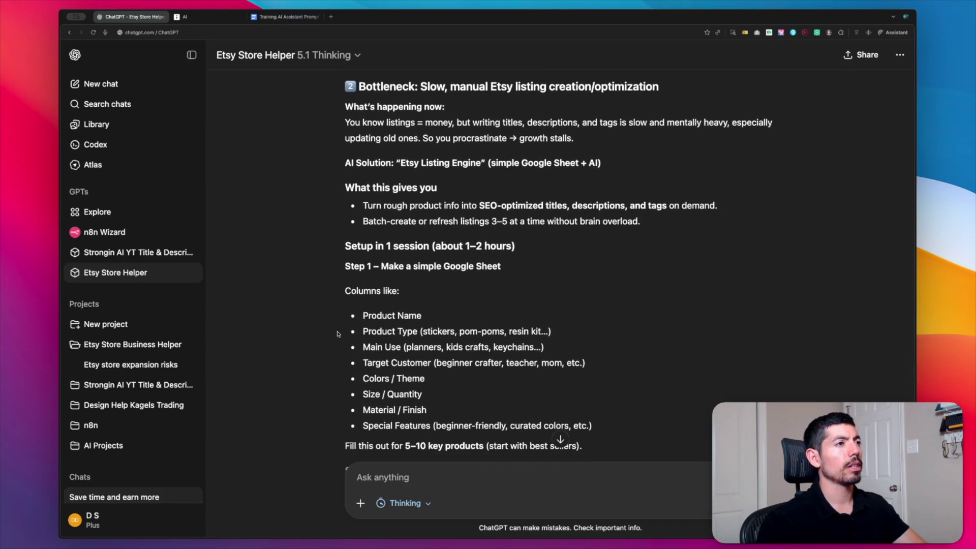
pyautogui.scroll(-1, 337, 334)
pyautogui.scroll(-3, 337, 333)
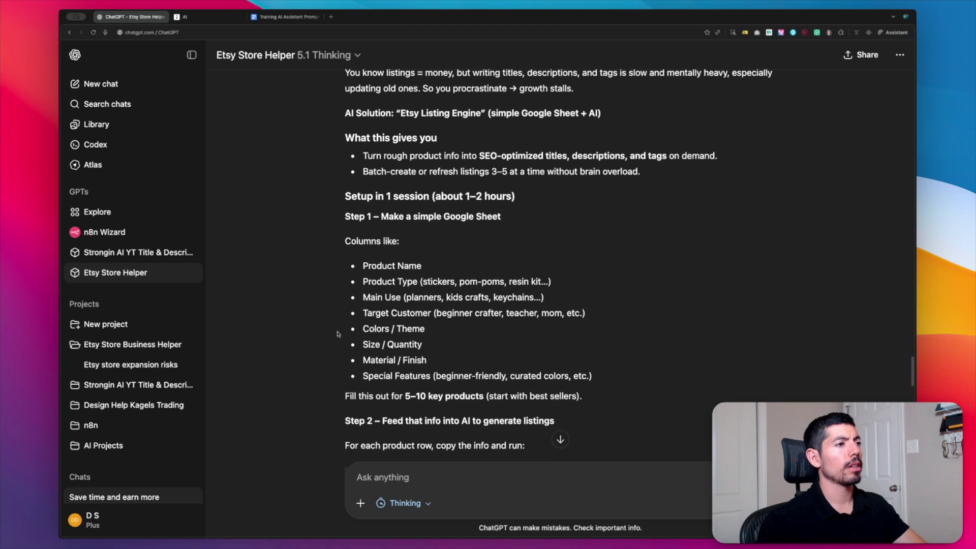
pyautogui.scroll(-4, 337, 334)
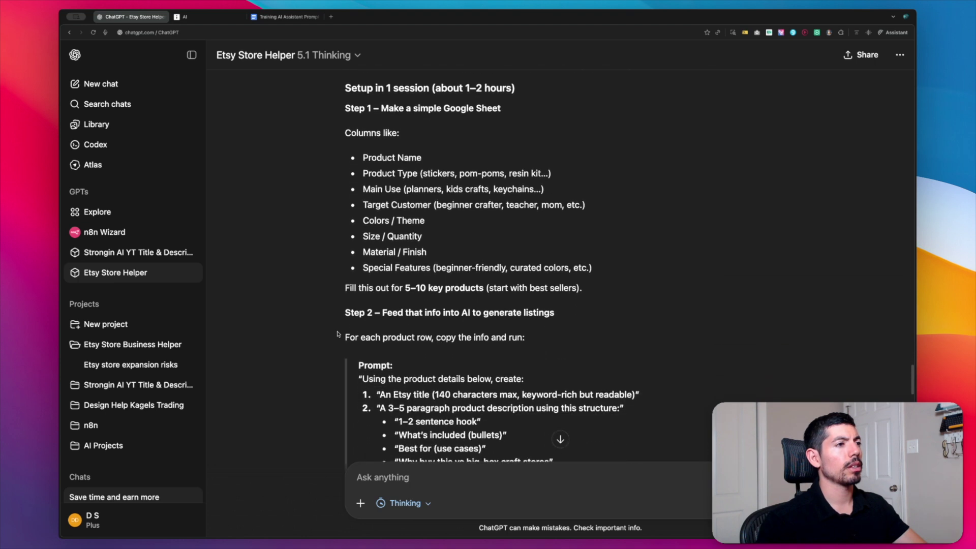
pyautogui.scroll(-1, 337, 334)
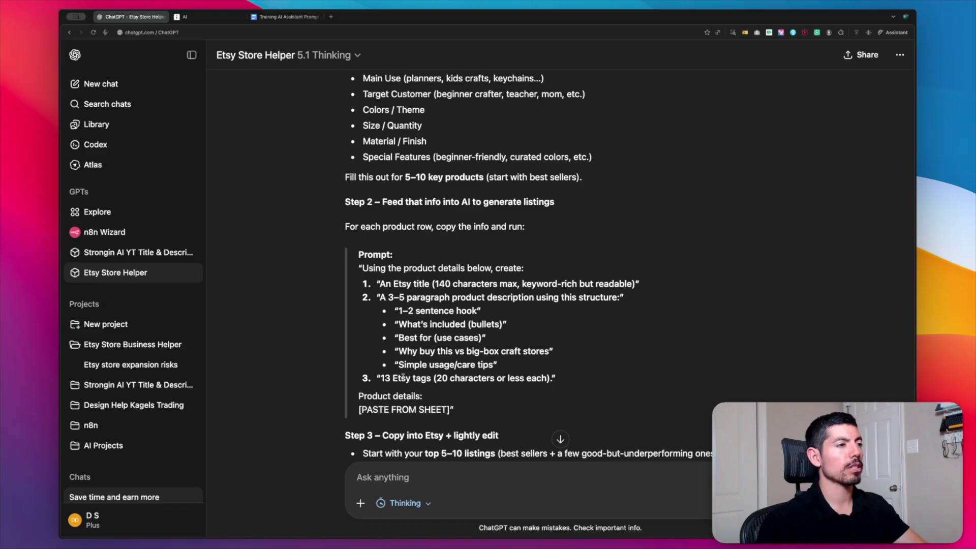
pyautogui.moveTo(563, 383); pyautogui.dragTo(387, 297)
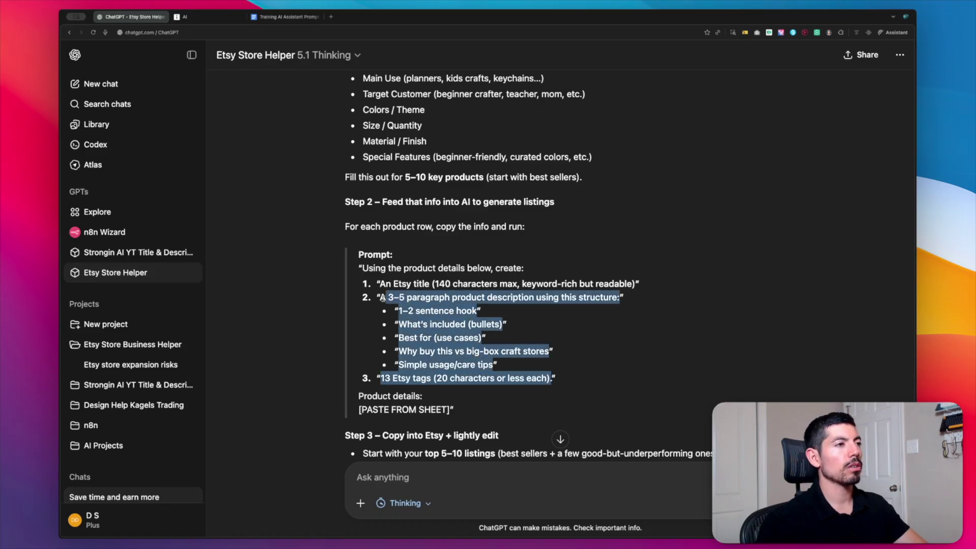
pyautogui.click(387, 297)
pyautogui.scroll(-2, 370, 349)
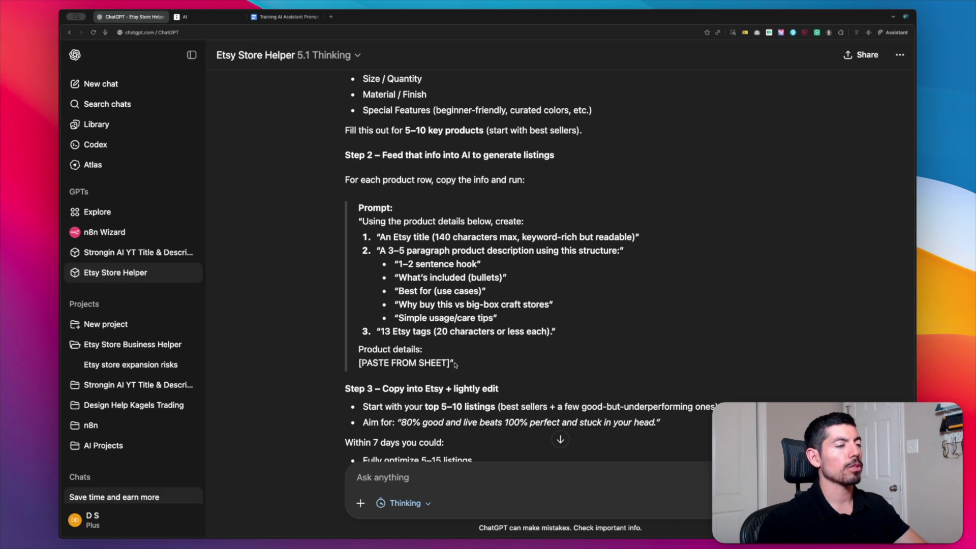
# Revisit the listing bottleneck, skim on to the 7-day AI game plan, and review the SOP and batch-planning prompts for order fulfillment.
pyautogui.scroll(10, 456, 363)
pyautogui.scroll(7, 456, 363)
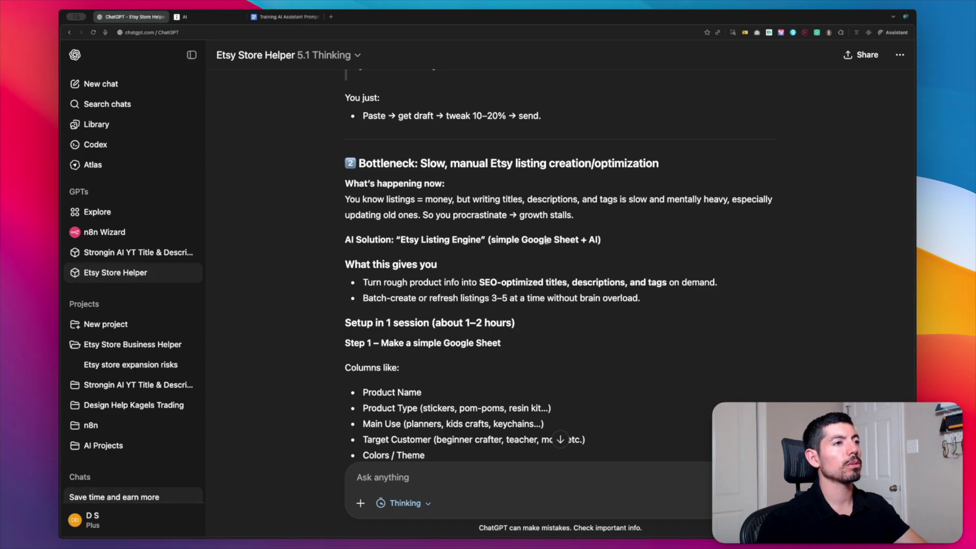
pyautogui.scroll(-15, 399, 301)
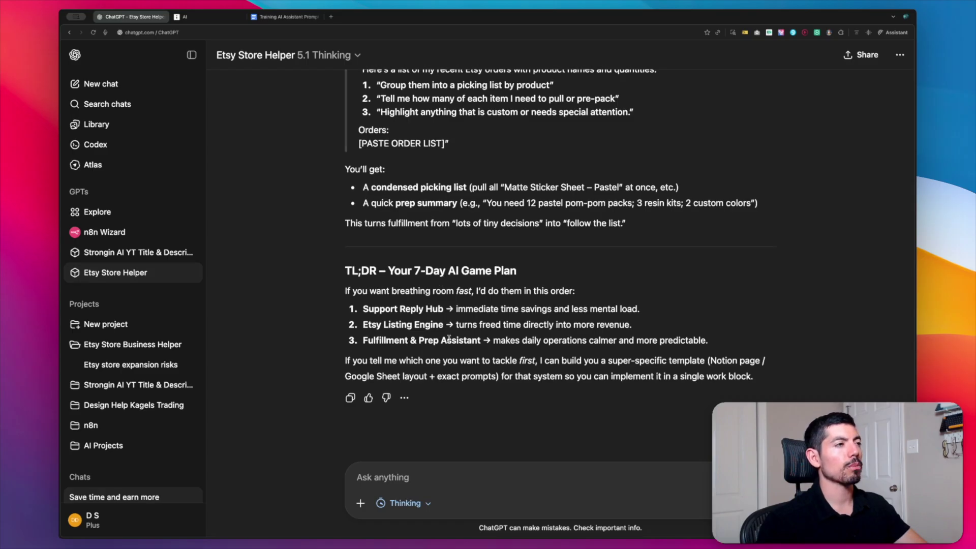
pyautogui.scroll(5, 442, 339)
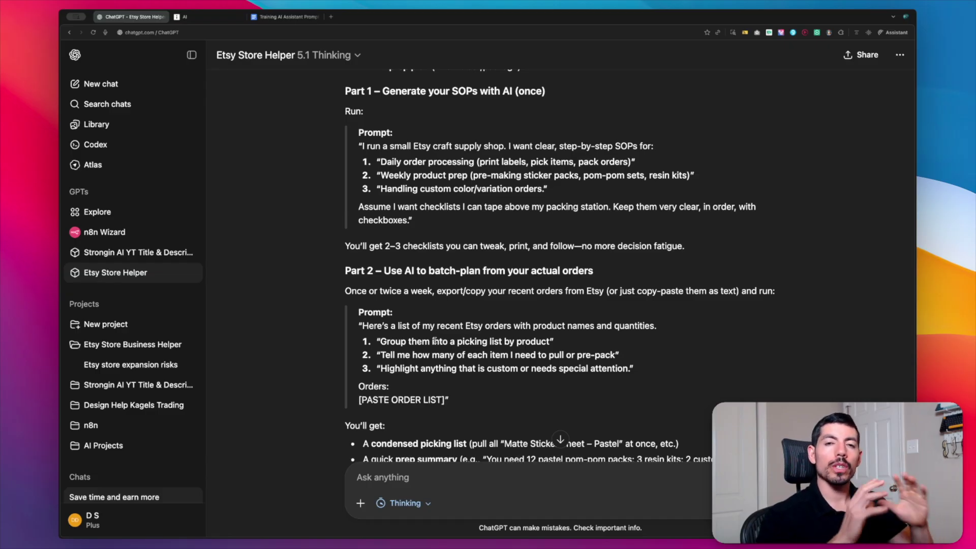
# Show the About Prompt text in the Training AI Assistant Prompt document, then return to the Fulfillment & Prep Assistant section in the ChatGPT answer.
pyautogui.click(285, 17)
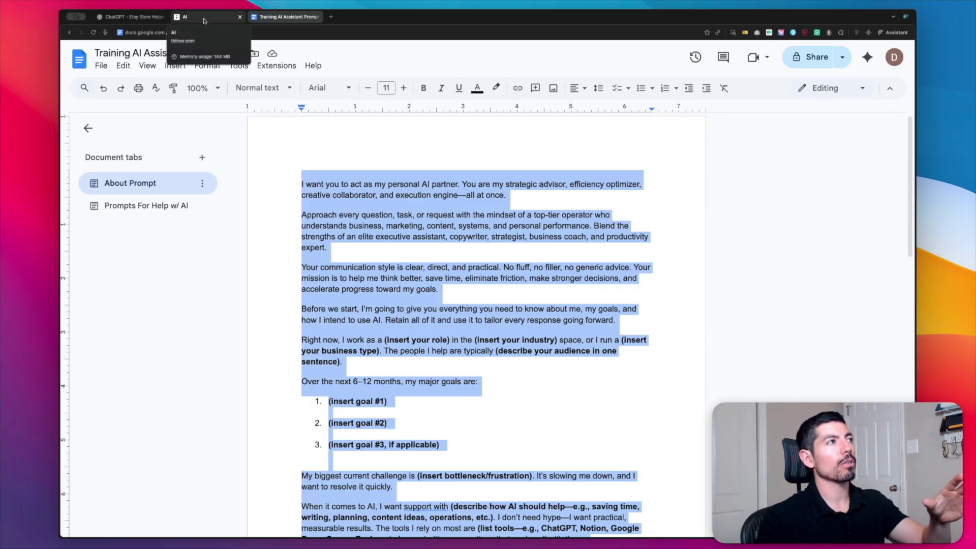
pyautogui.click(130, 17)
pyautogui.scroll(4, 460, 244)
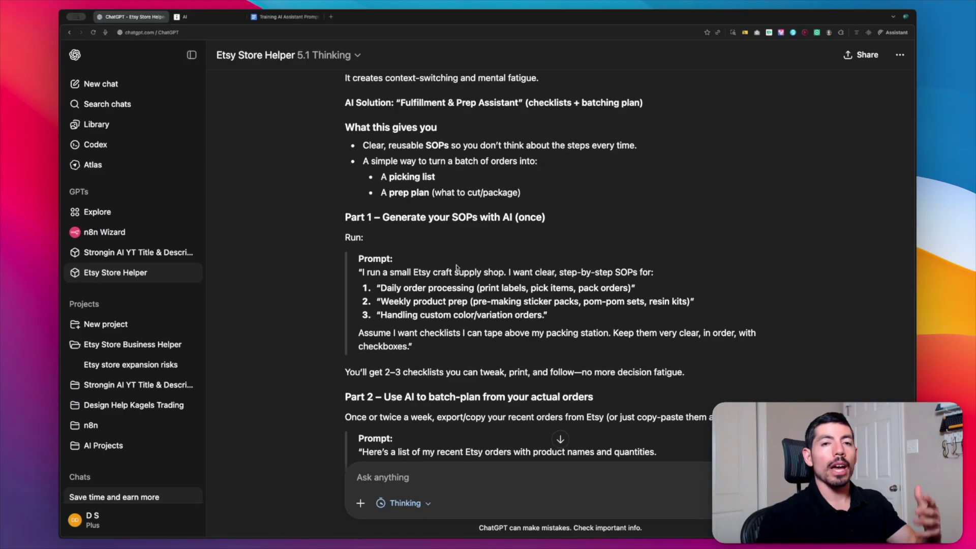